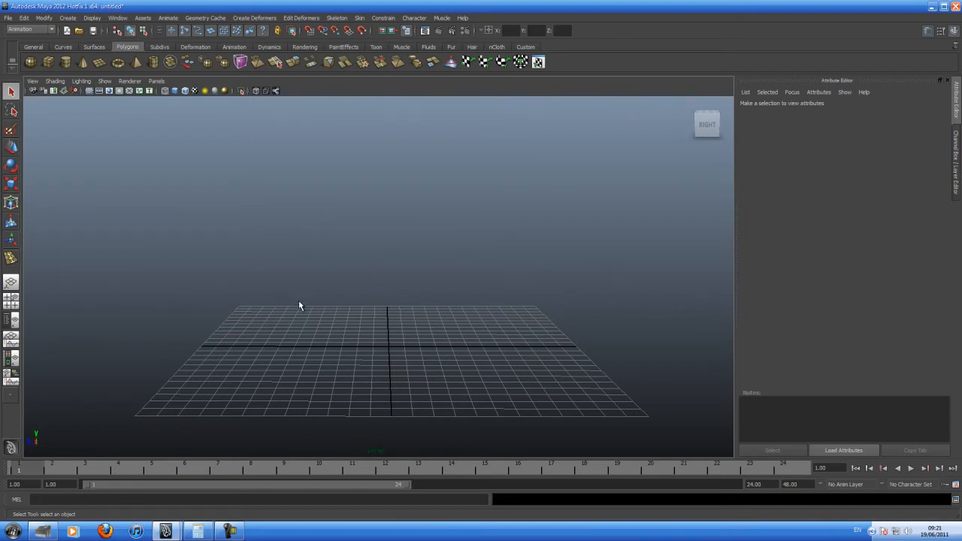
Orbit, zoom and pan the perspective view to examine the empty ground grid
left_click_drag(395, 260, 396, 267, "alt")
left_click_drag(345, 318, 405, 308, "alt")
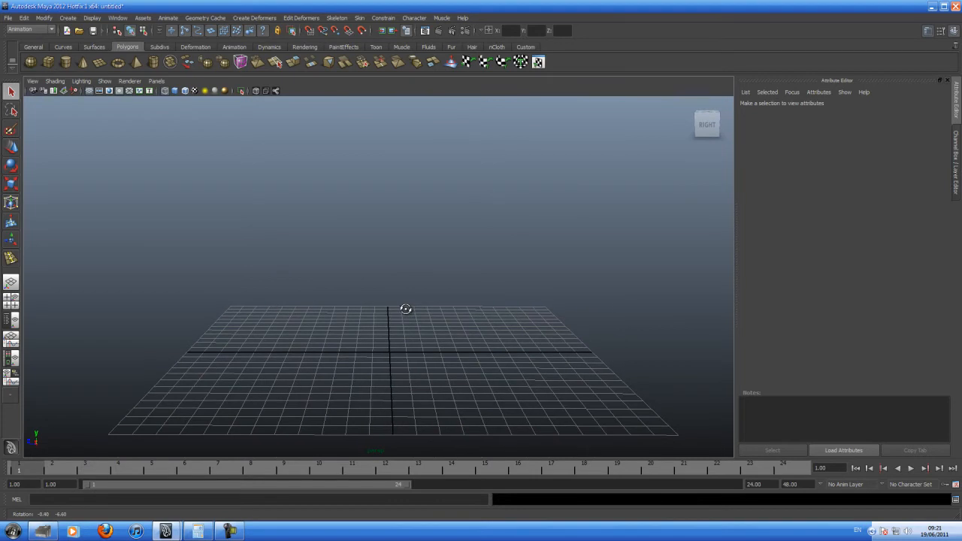
scroll(437, 316, "down", 3)
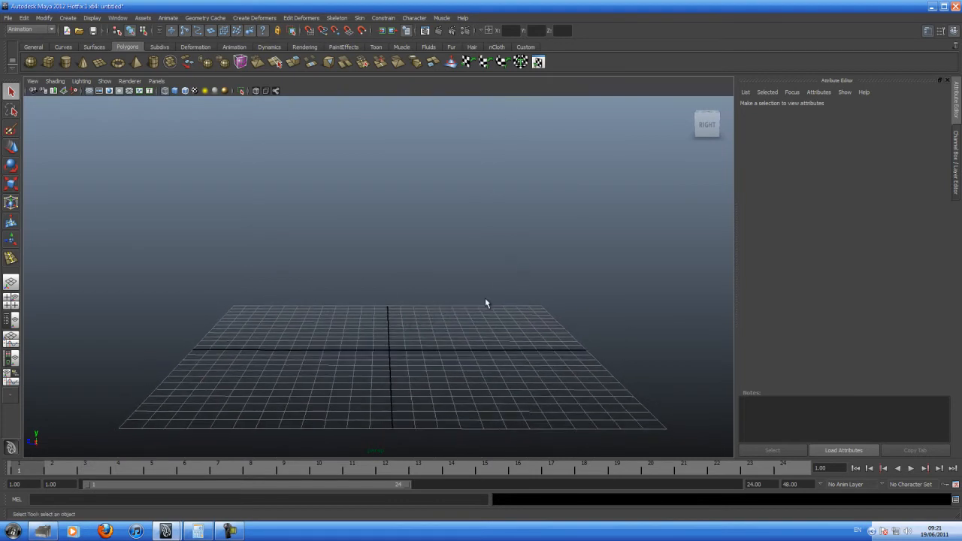
left_click_drag(384, 321, 384, 318, "alt")
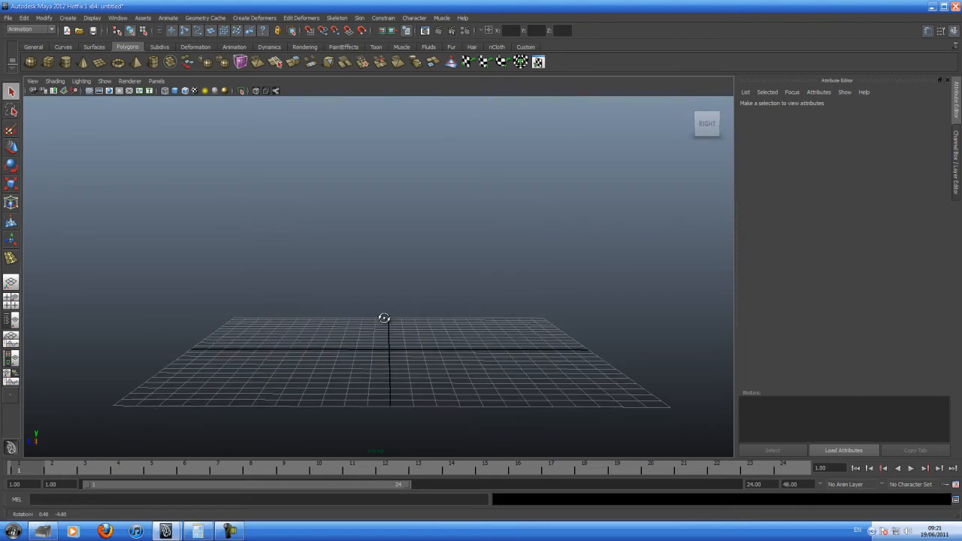
right_click_drag(337, 326, 403, 320, "alt")
middle_click_drag(413, 325, 412, 330, "alt")
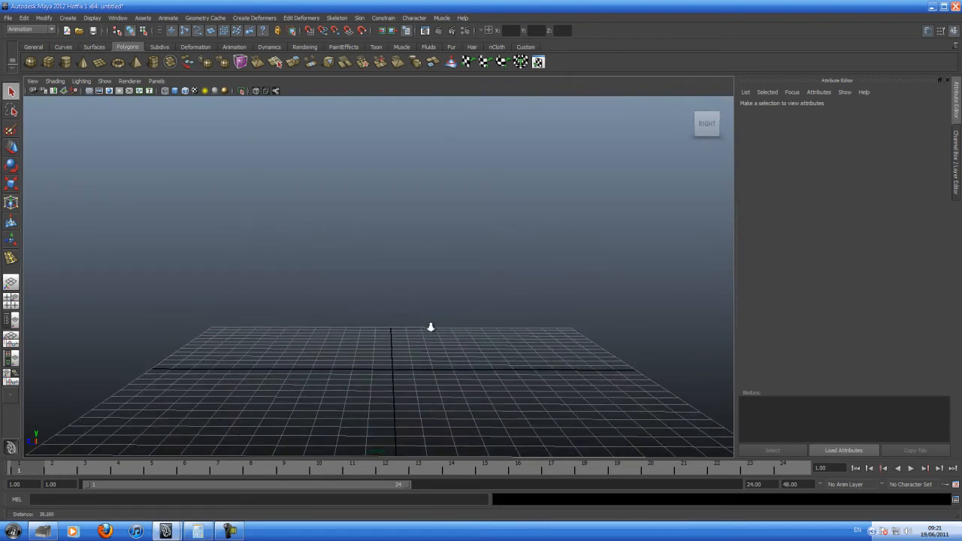
scroll(384, 327, "down", 3)
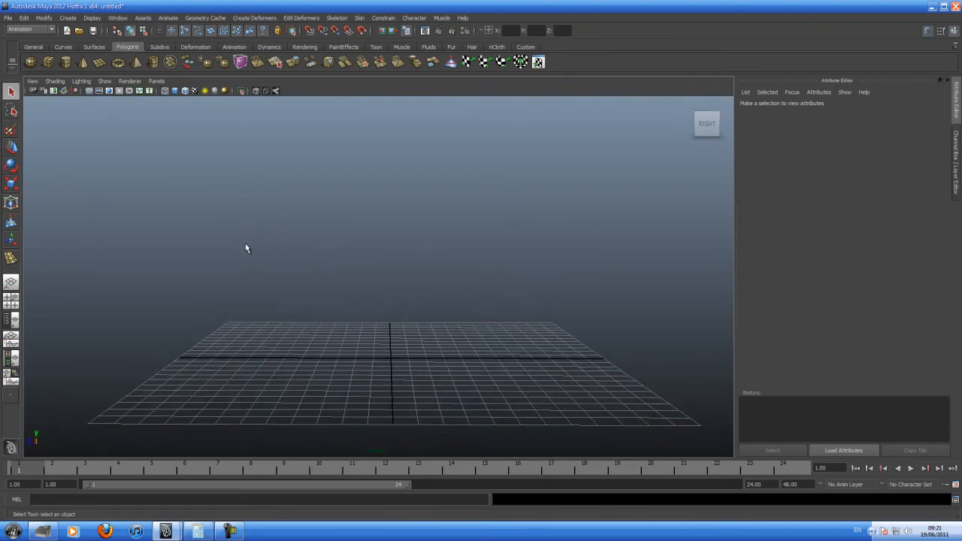
Look around the empty scene using the Tumble and Track camera tools
left_click(34, 47)
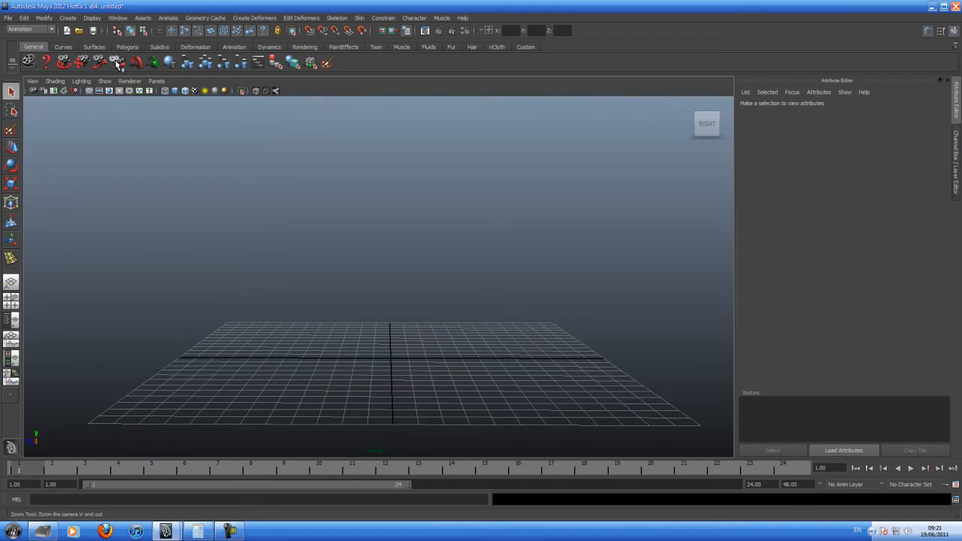
left_click(61, 65)
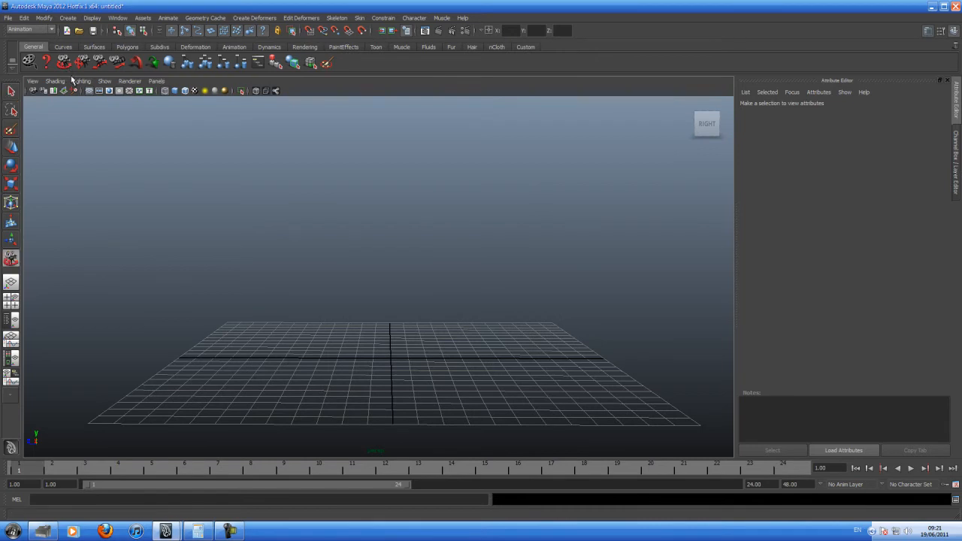
mouse_move(355, 328)
left_mouse_down()
mouse_move(449, 326)
mouse_move(355, 336)
mouse_move(354, 320)
left_mouse_up()
left_click(81, 63)
mouse_move(398, 248)
left_mouse_down()
mouse_move(399, 307)
mouse_move(406, 262)
left_mouse_up()
left_click(63, 63)
left_click_drag(369, 279, 380, 303)
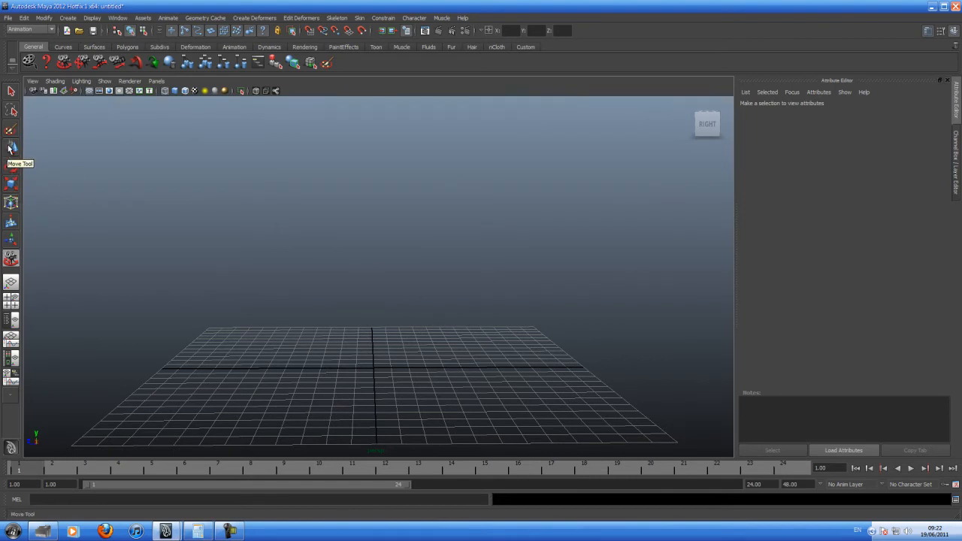
mouse_move(338, 356)
left_mouse_down("alt")
mouse_move(338, 367)
mouse_move(326, 367)
left_mouse_up("alt")
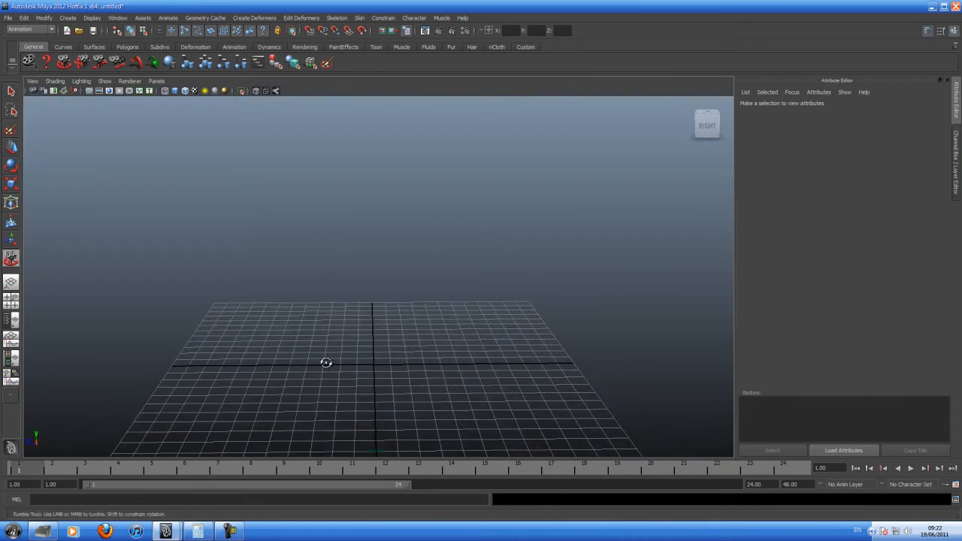
Show the polygon modelling tools and switch the menu set from Animation to Polygons
left_click(127, 48)
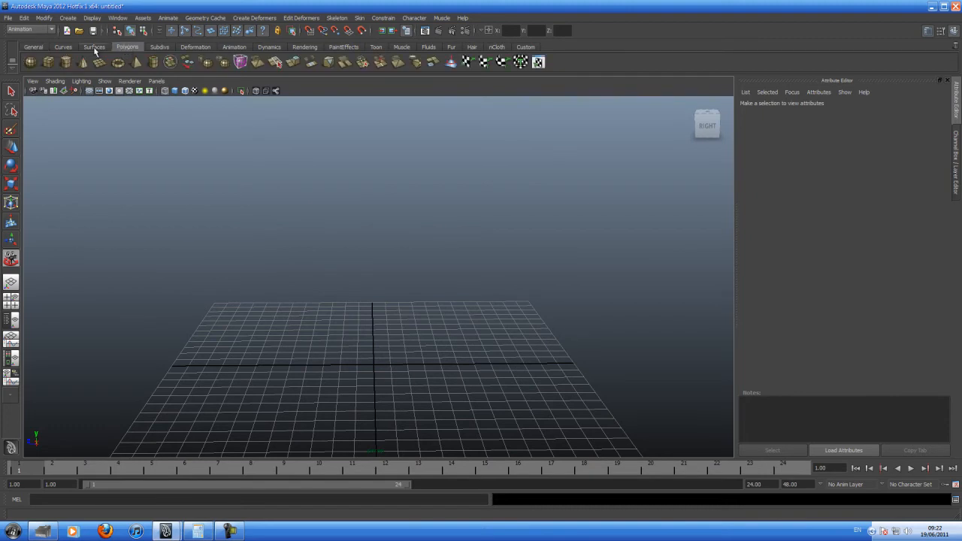
left_click(50, 29)
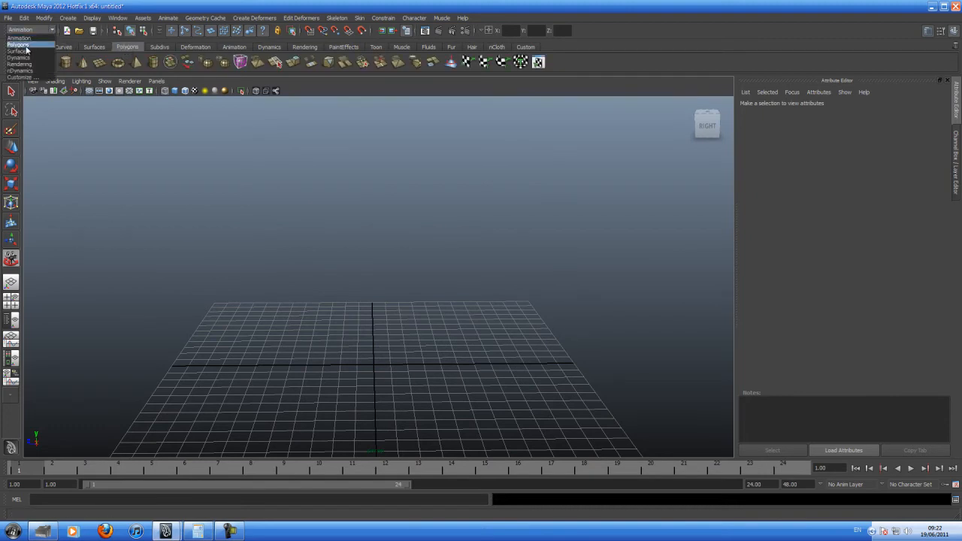
left_click(19, 44)
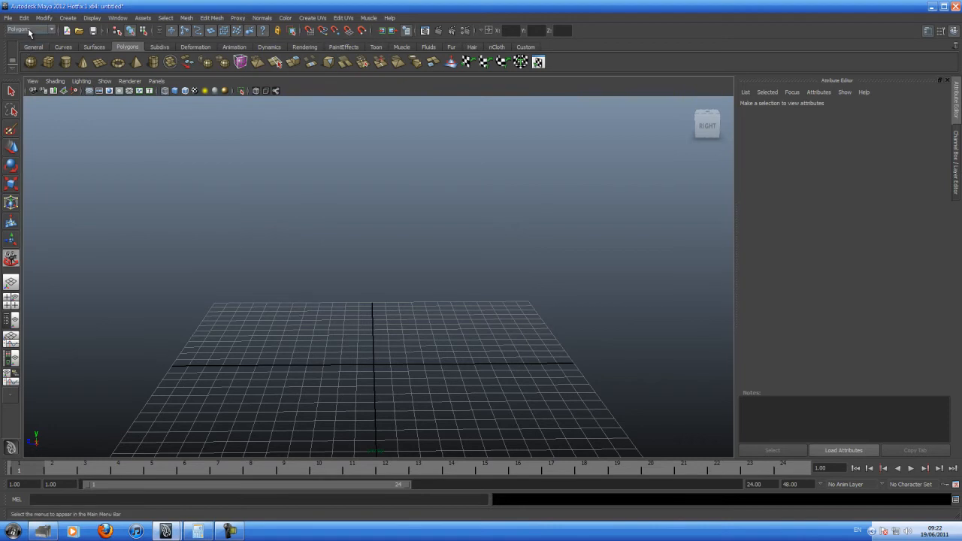
Try the Dynamics menu set and return to the Polygons menu set
left_click(34, 30)
left_click(34, 30)
left_click(34, 30)
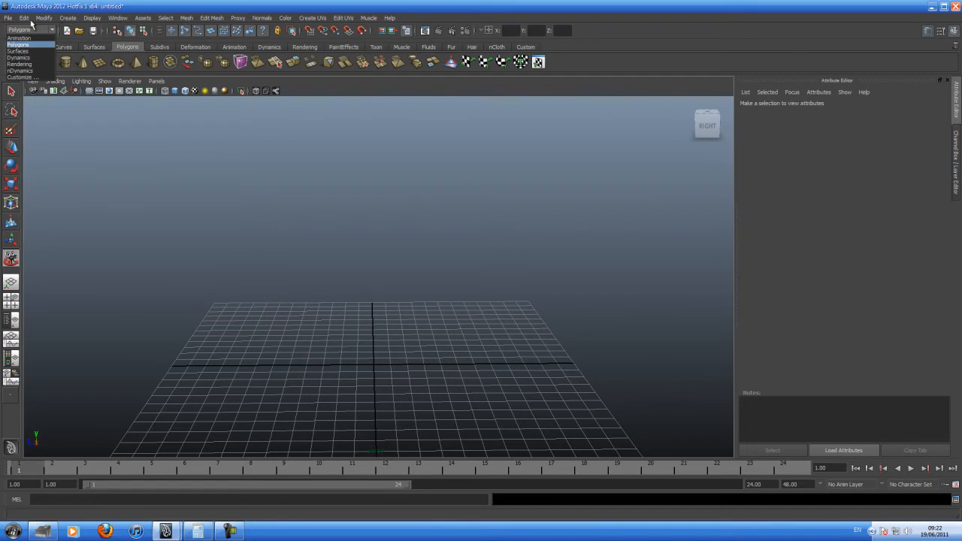
left_click(33, 57)
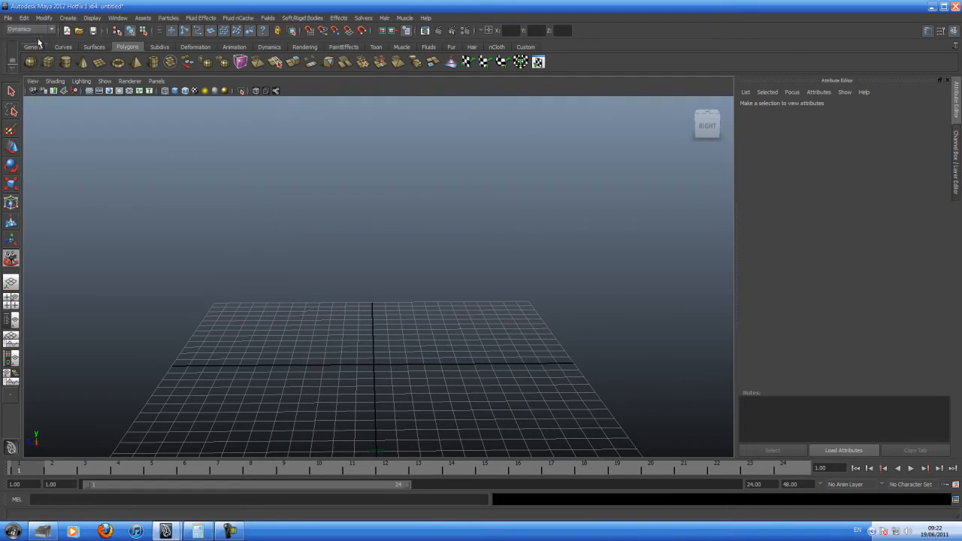
left_click(49, 30)
left_click(41, 44)
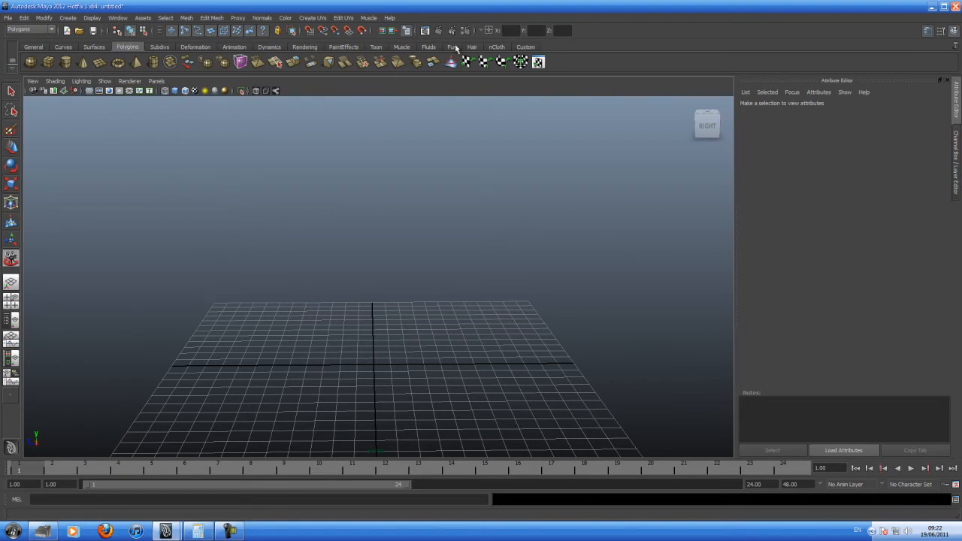
Create a polygon cube at the centre of the grid
left_click_drag(402, 369, 392, 346)
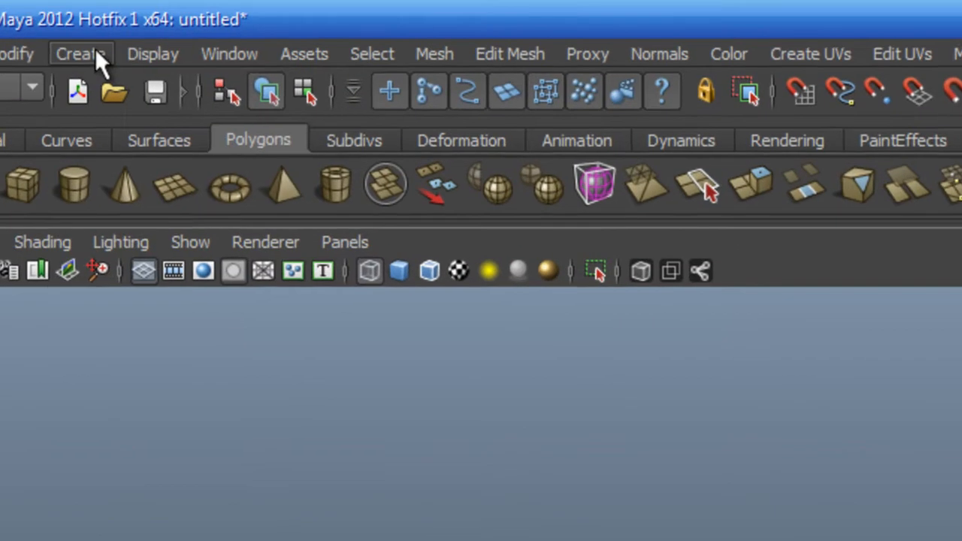
left_click(96, 51)
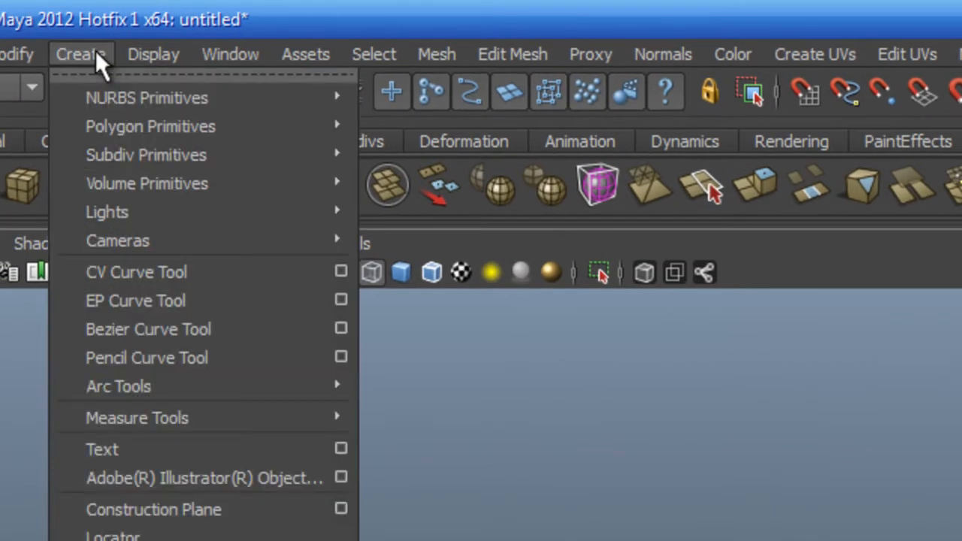
mouse_move(126, 135)
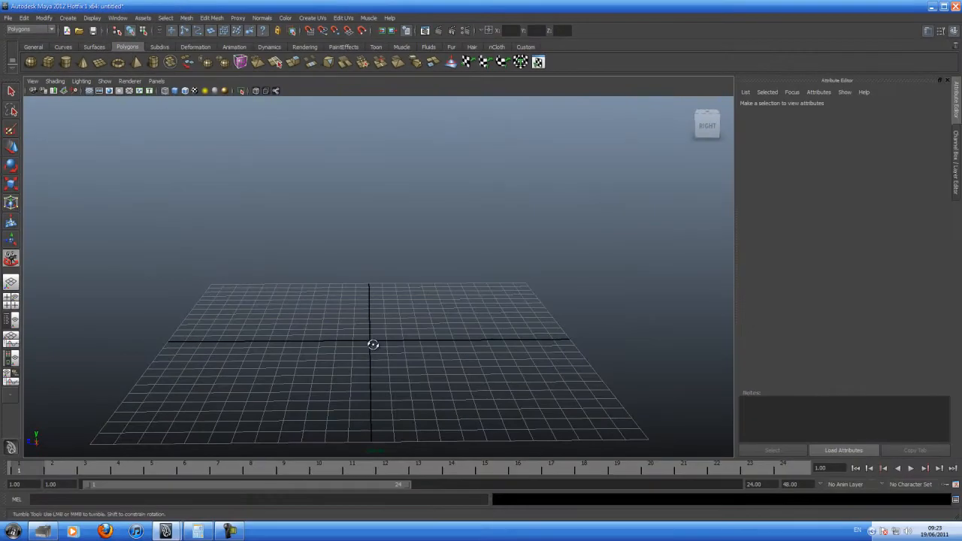
middle_click_drag(369, 344, 357, 343, "alt")
left_click_drag(369, 346, 386, 335, "alt")
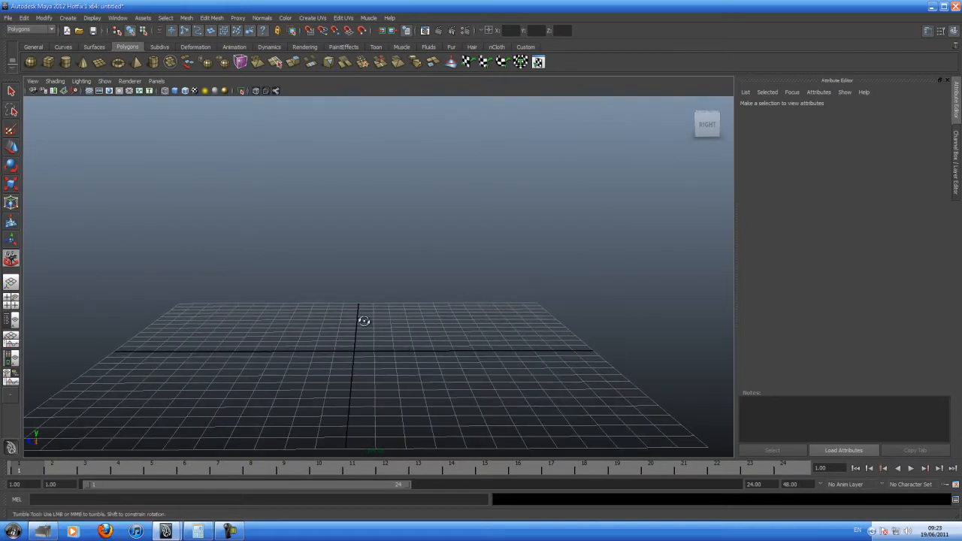
left_click(49, 63)
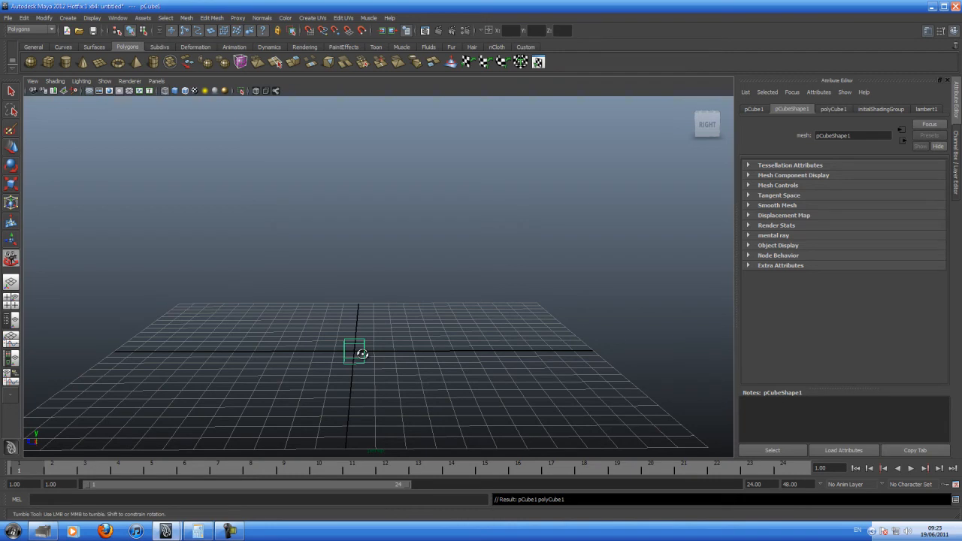
Switch the perspective view from wireframe to shaded display for the cube
left_click_drag(339, 341, 264, 359, "alt")
left_click_drag(343, 337, 365, 365, "alt")
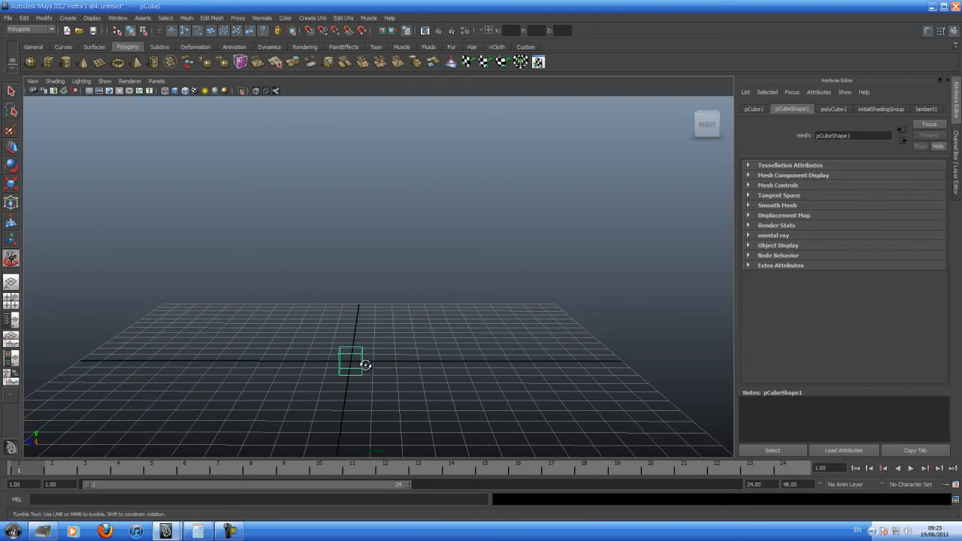
key("5")
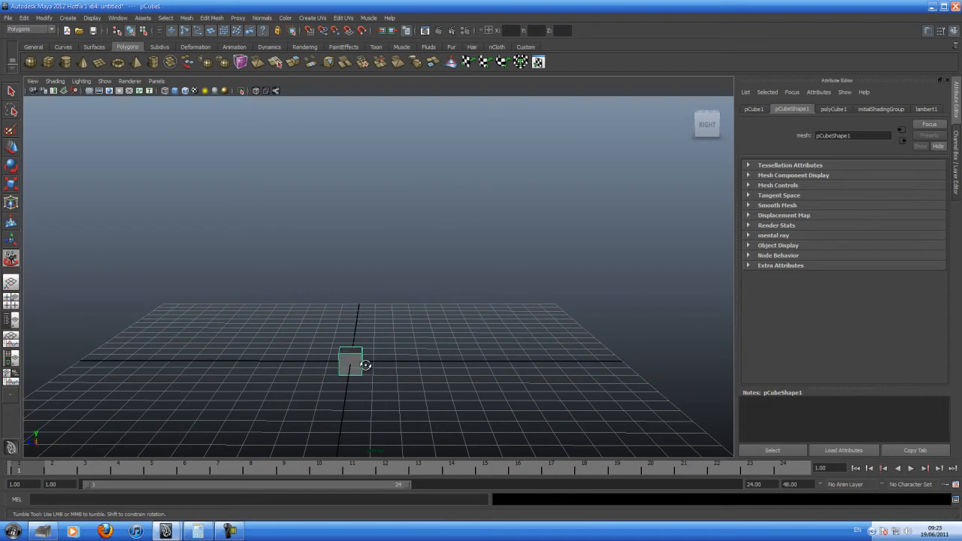
Scale the cube along the Z axis to about 16.6, stretching it into a long bar
mouse_move(338, 394)
left_mouse_down("alt")
mouse_move(354, 382)
mouse_move(408, 393)
mouse_move(486, 382)
mouse_move(322, 393)
mouse_move(336, 386)
left_mouse_up("alt")
right_click_drag(335, 387, 373, 374, "alt")
left_click_drag(374, 374, 336, 381, "alt")
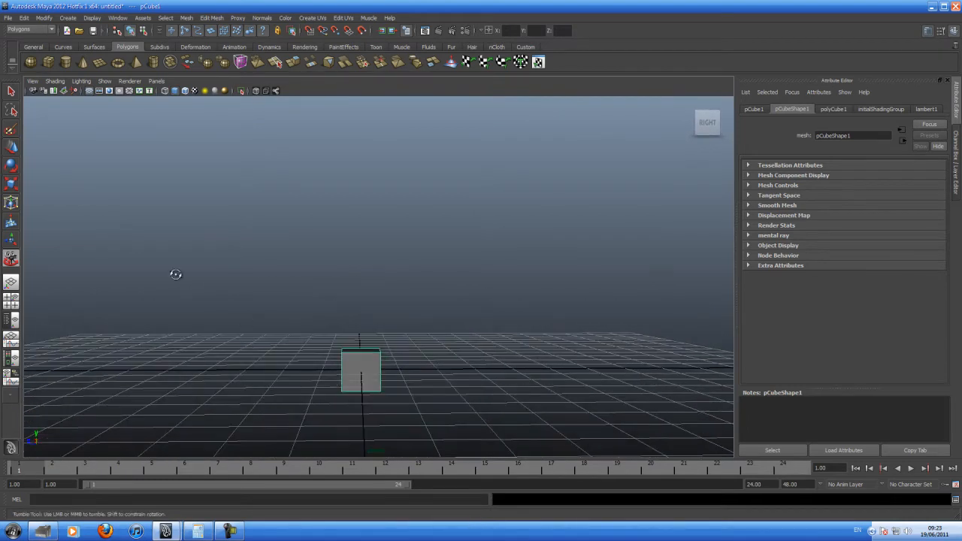
left_click(11, 185)
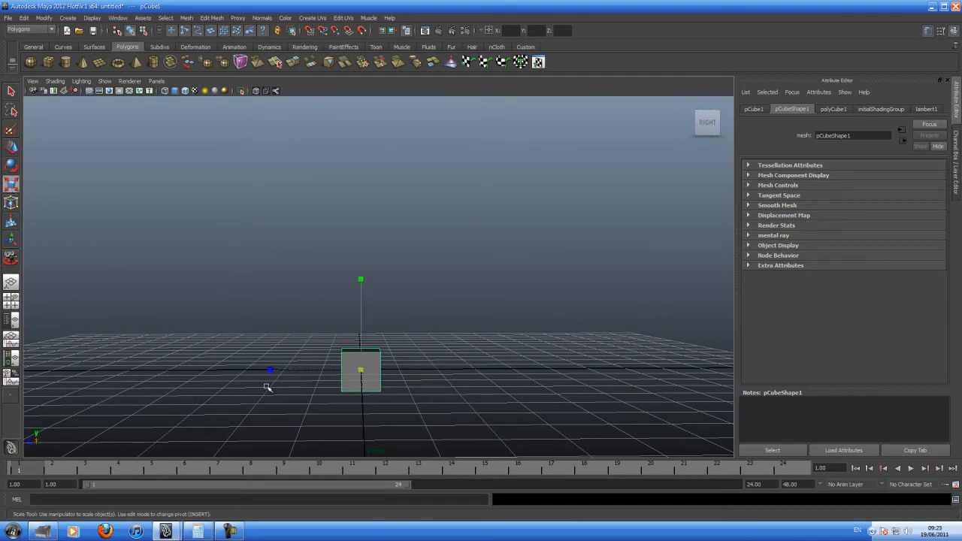
left_click_drag(270, 371, 140, 371)
left_click_drag(271, 371, 175, 372)
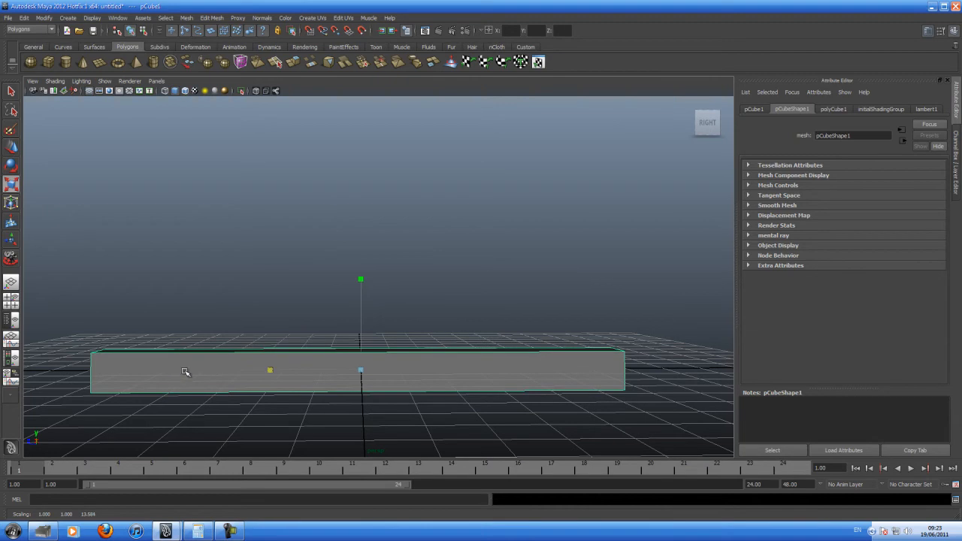
left_click_drag(266, 371, 252, 371)
right_click_drag(471, 401, 315, 332, "alt")
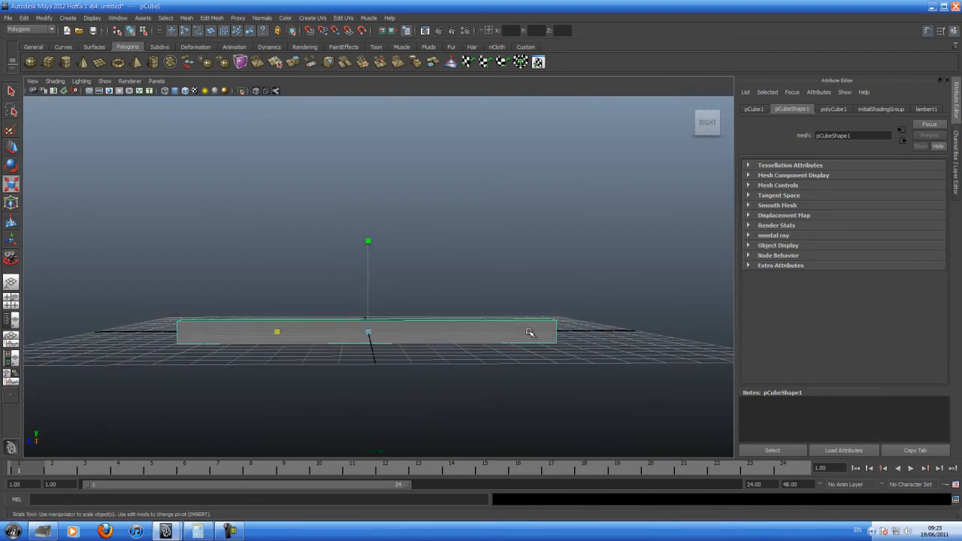
left_click_drag(533, 333, 530, 339, "alt")
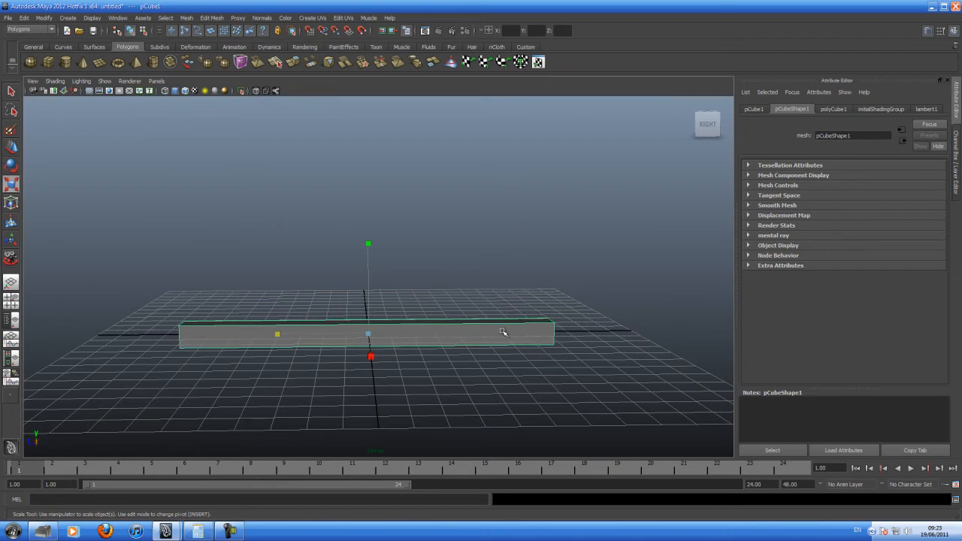
Compare the stretched cube's Channel Box and Attribute Editor by switching between them
left_click(928, 33)
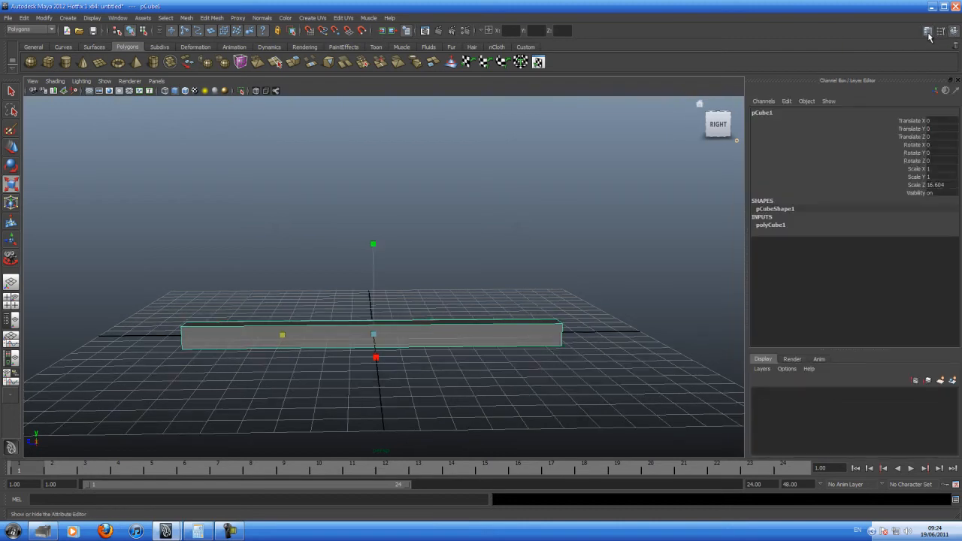
left_click(929, 31)
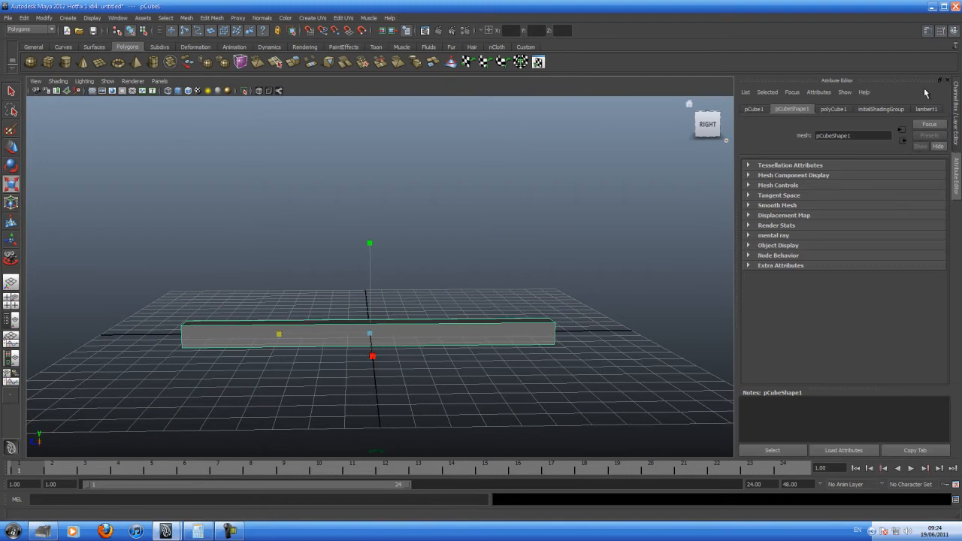
left_click(951, 32)
left_click(929, 33)
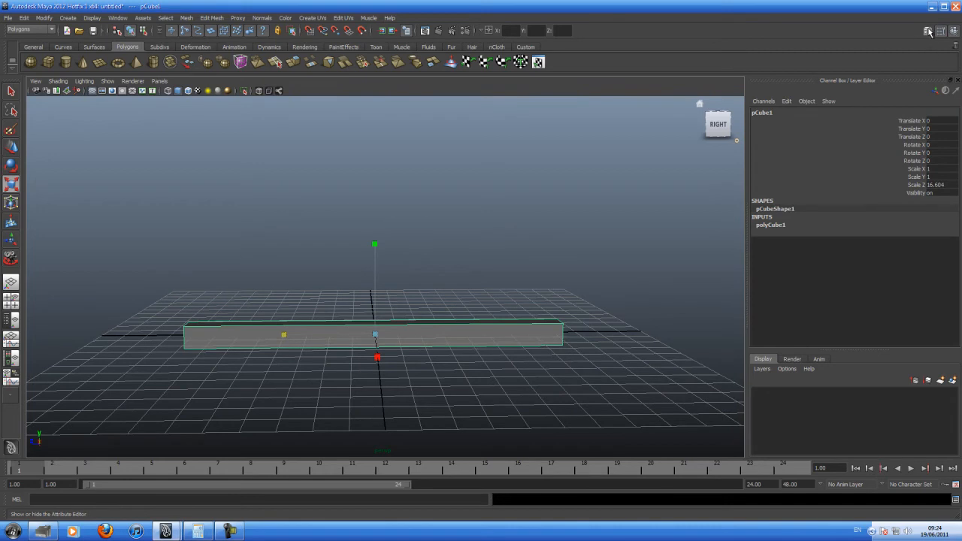
left_click(928, 31)
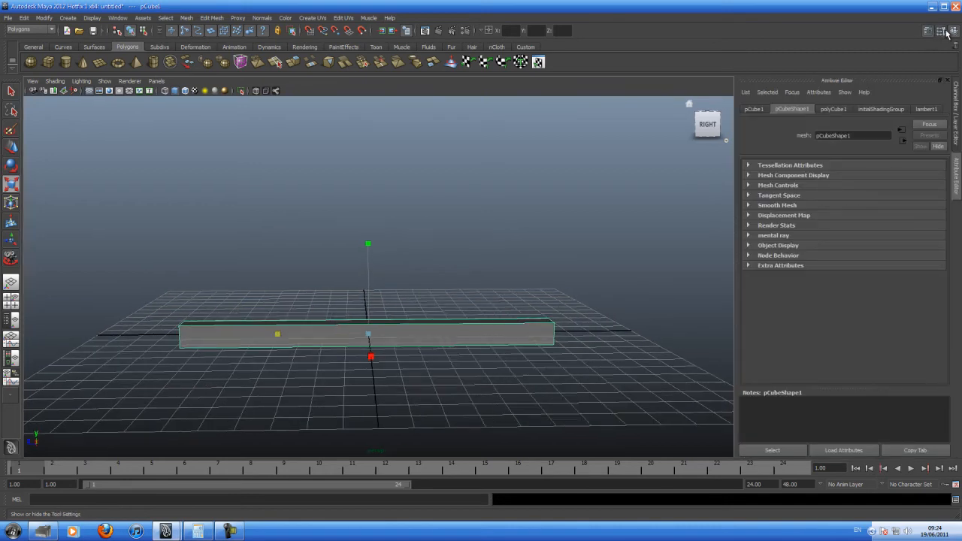
left_click(953, 31)
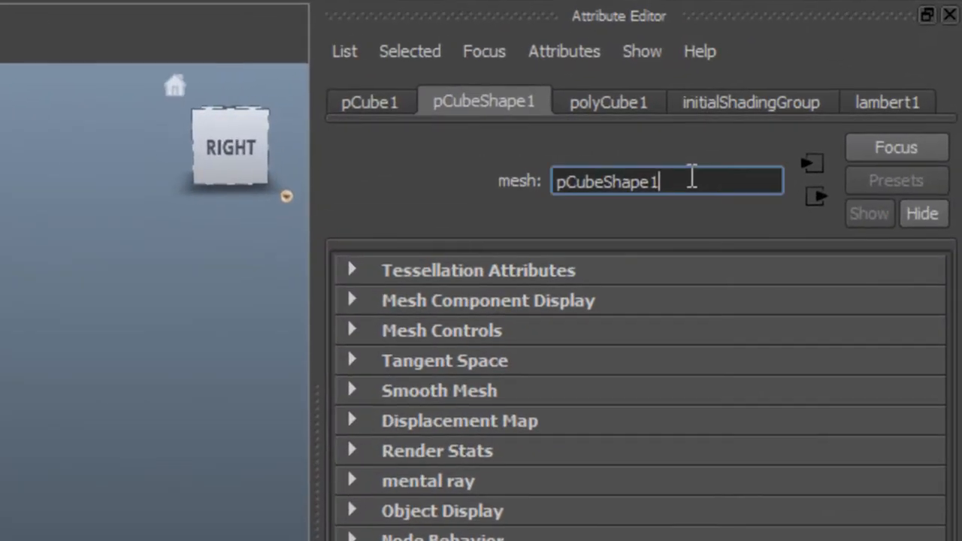
Review the names of the cube's transform, shape and polyCube nodes, leaving the shape node's name open for editing
double_click(863, 135)
left_click(386, 105)
double_click(562, 194)
left_click(597, 113)
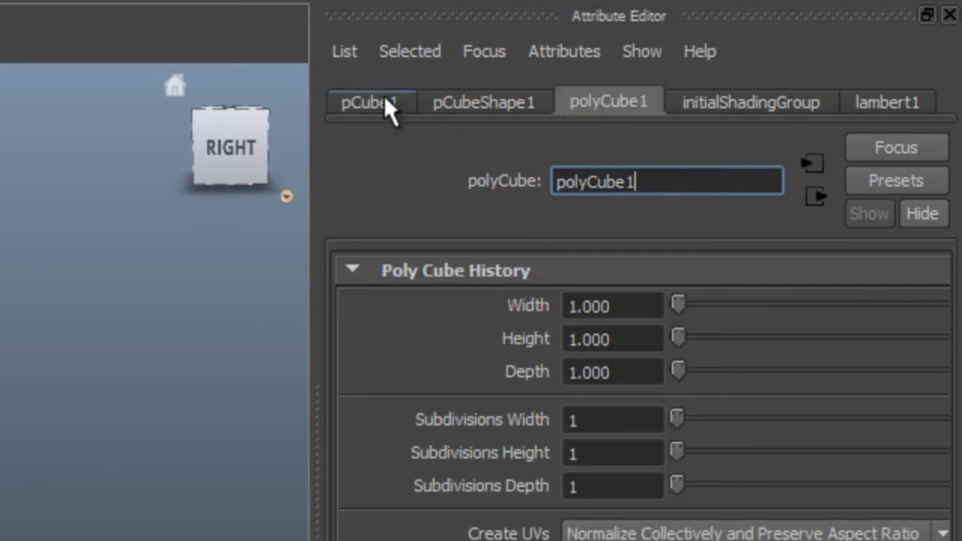
left_click(392, 111)
double_click(635, 182)
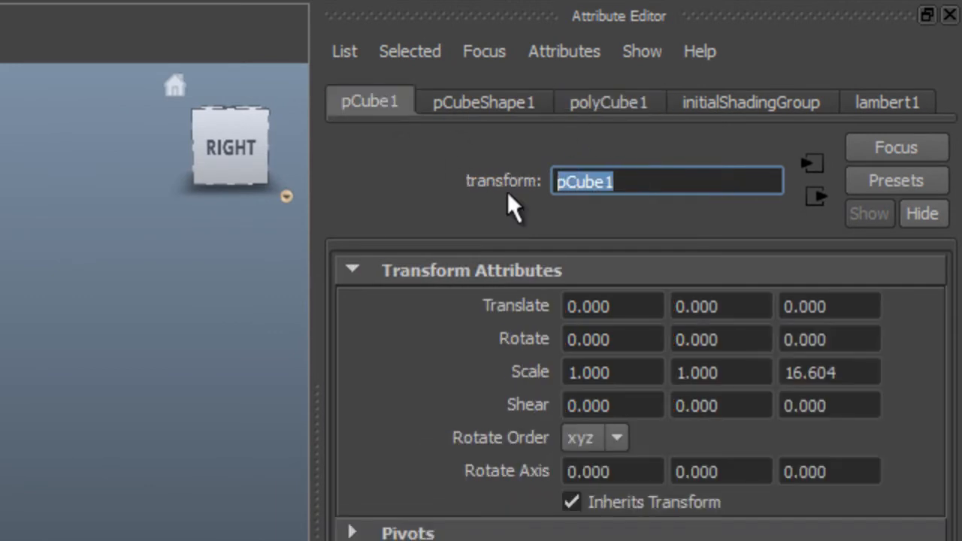
left_click(486, 105)
double_click(669, 182)
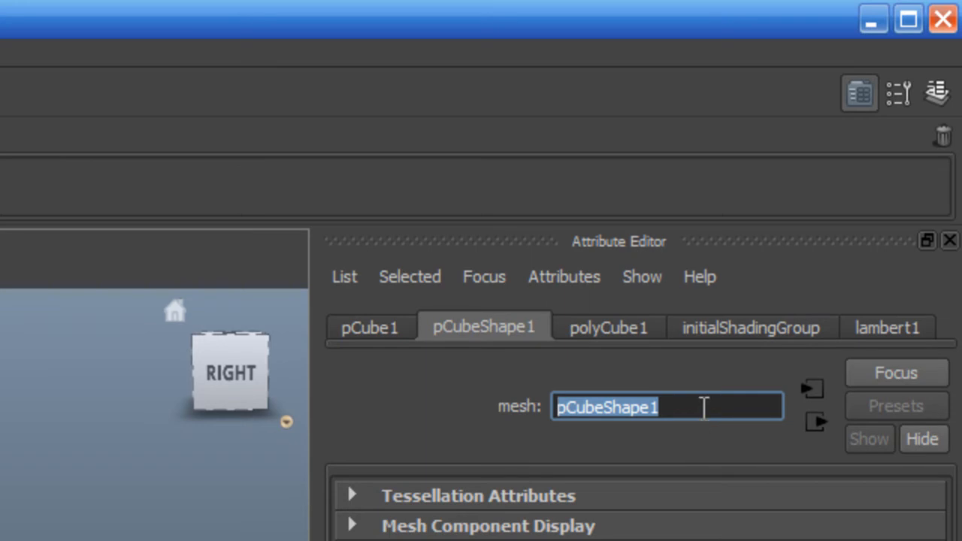
Rename the cube to leg in the Channel Box
left_click(936, 93)
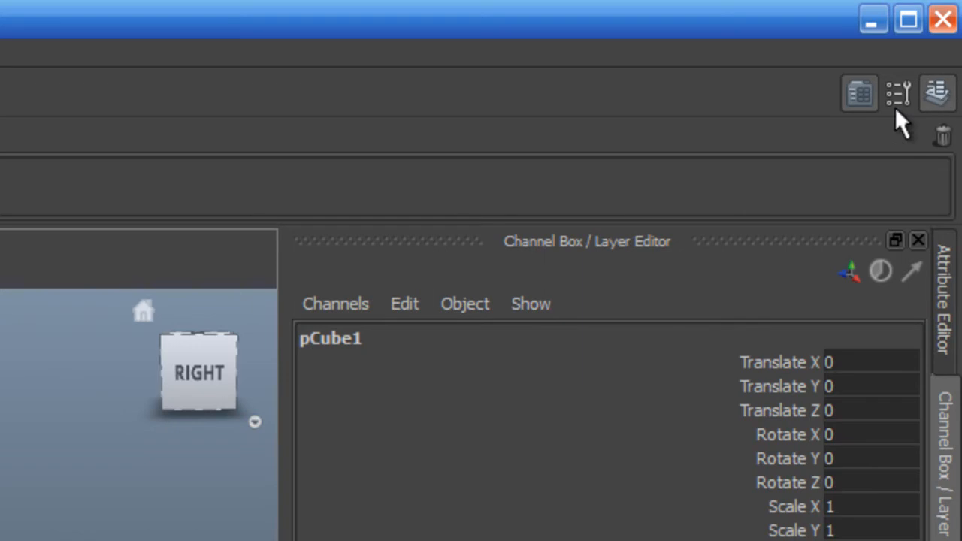
left_click(321, 340)
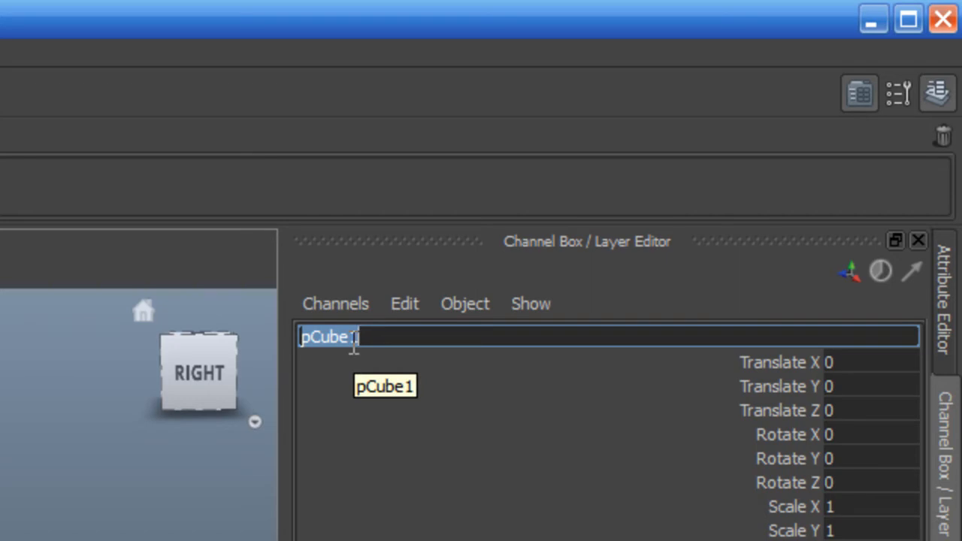
type("leg")
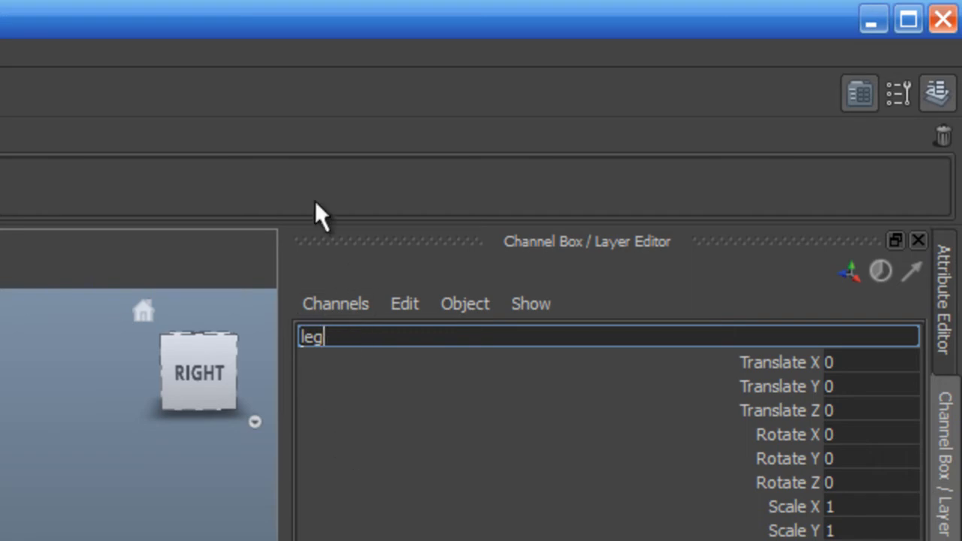
key("Return")
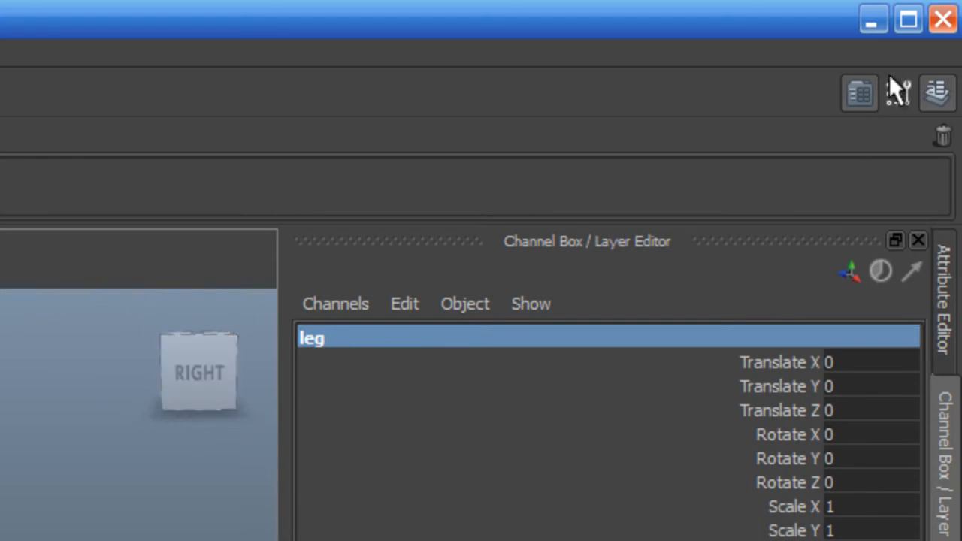
Examine the names of the shape, polyCube and transform nodes in the Attribute Editor after the rename
left_click(863, 95)
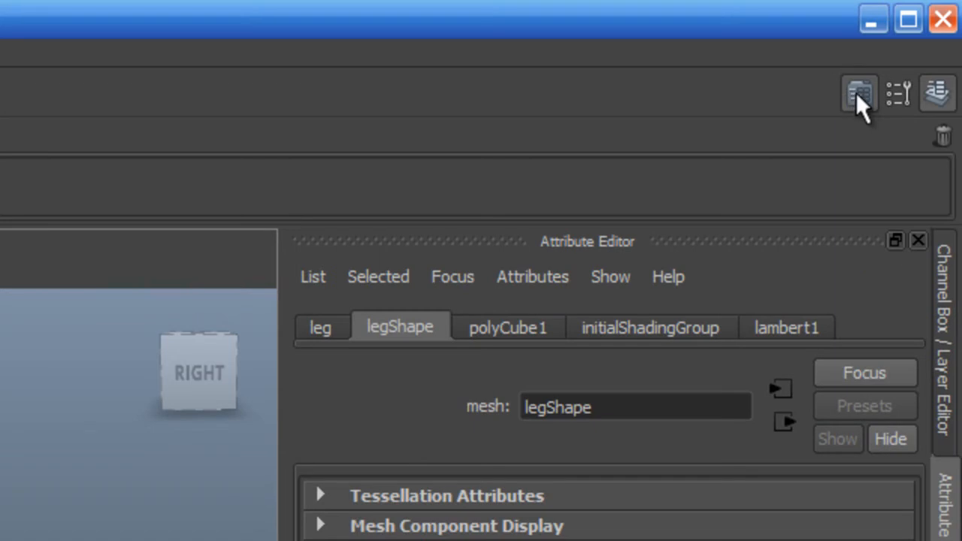
left_click(502, 335)
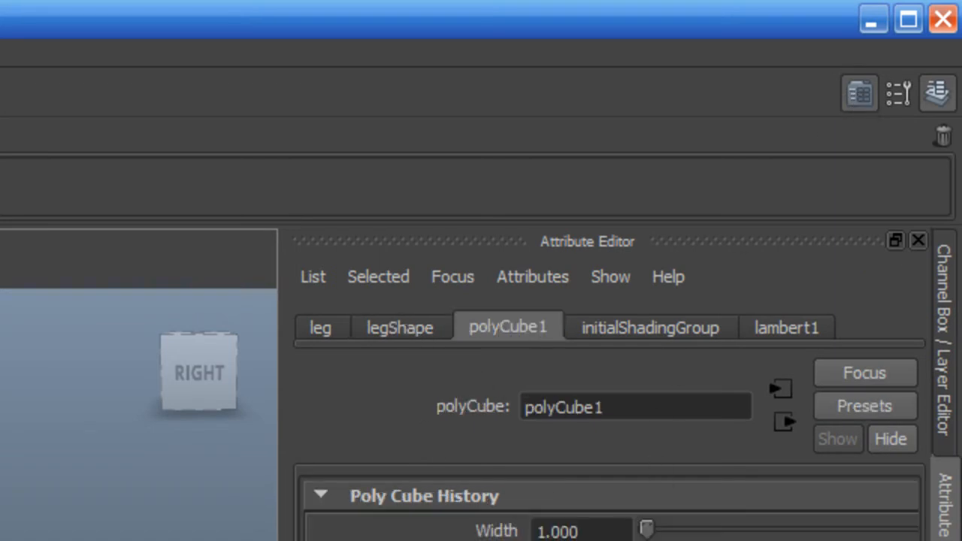
double_click(623, 409)
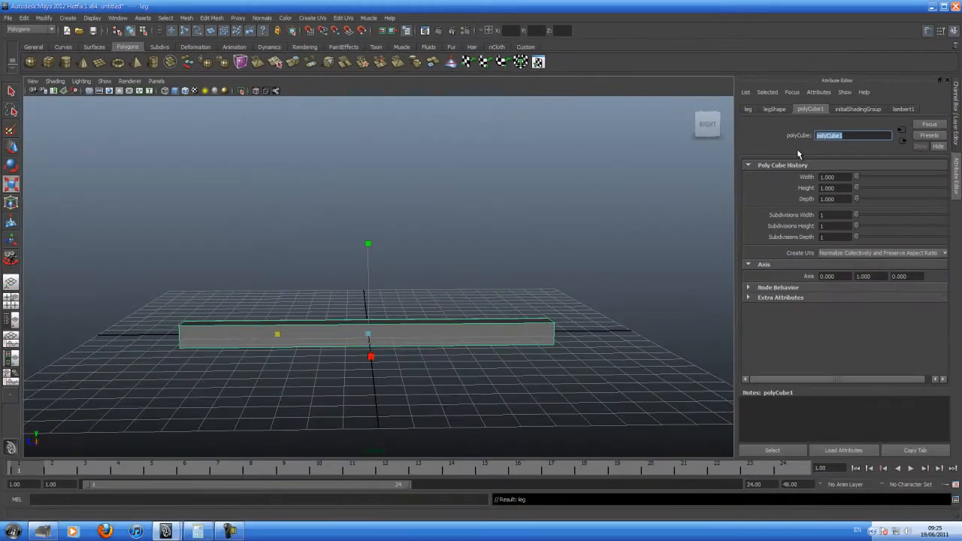
left_click(748, 111)
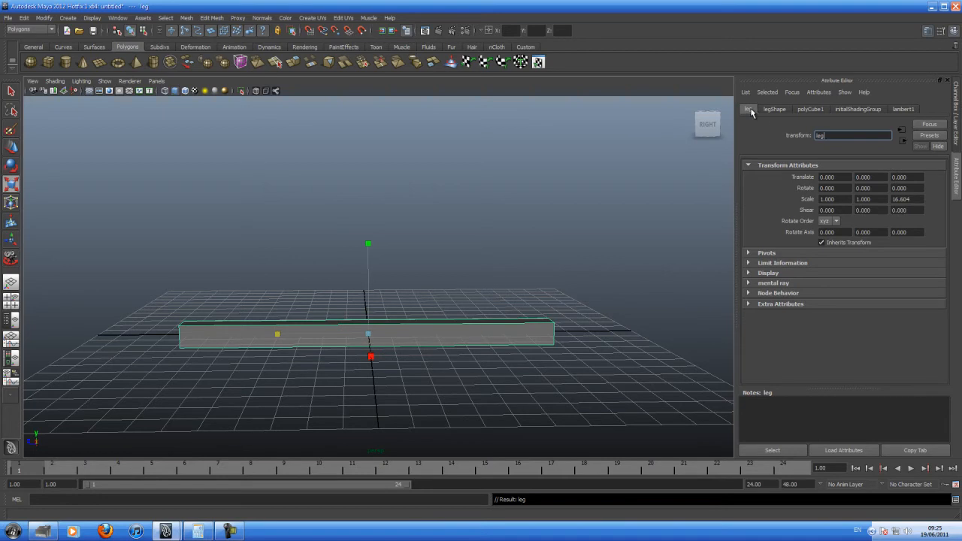
Set the polyCube node's Subdivisions Depth to 18 to divide the bar along its length
left_click(810, 109)
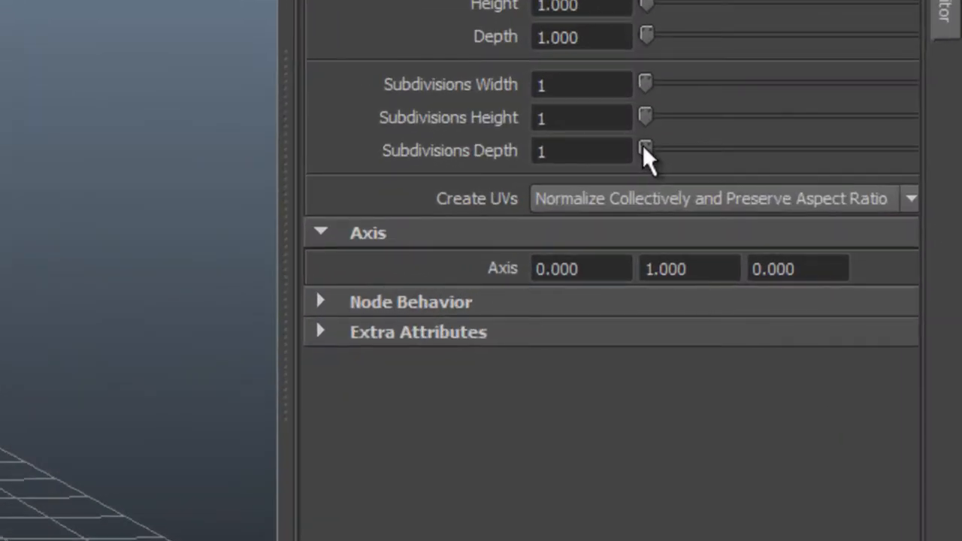
left_click_drag(642, 144, 664, 145)
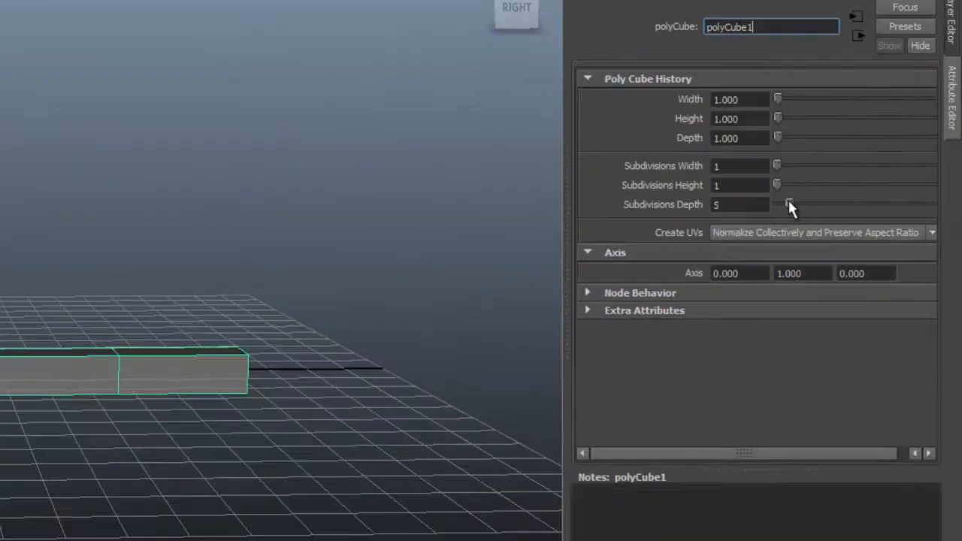
left_click_drag(788, 203, 797, 206)
mouse_move(870, 238)
left_mouse_down()
mouse_move(932, 242)
mouse_move(887, 241)
left_mouse_up()
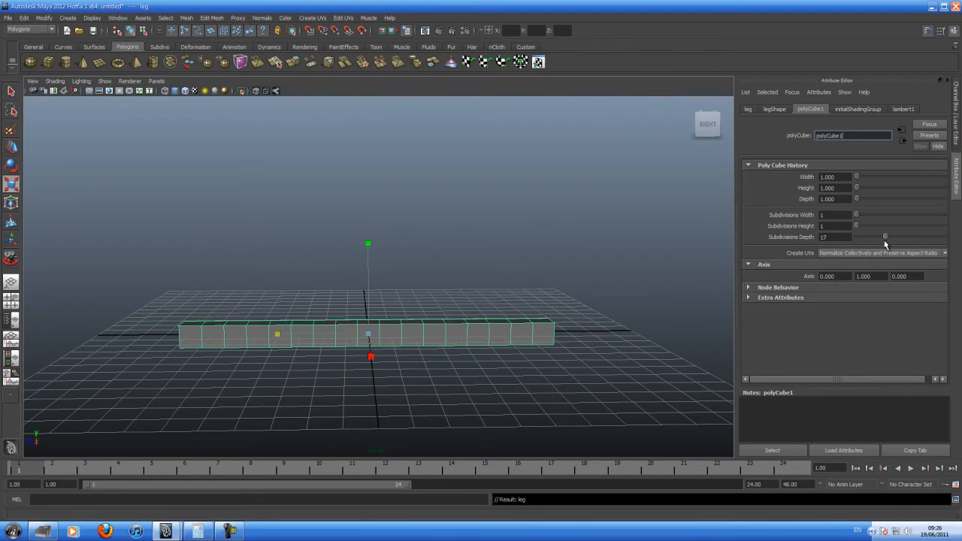
Switch the bar to face selection mode and select the single side face at its end
left_click_drag(406, 301, 418, 262, "alt")
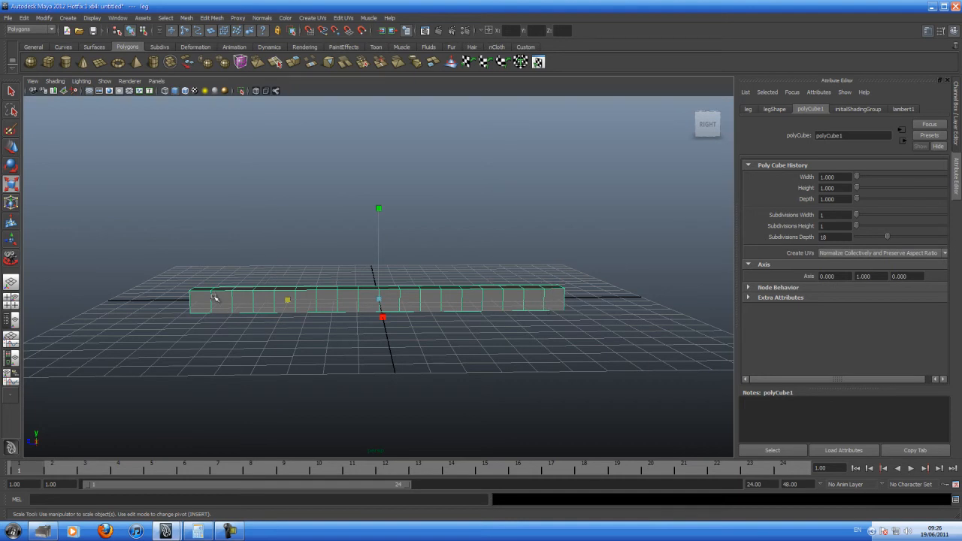
left_click_drag(406, 289, 436, 297, "alt")
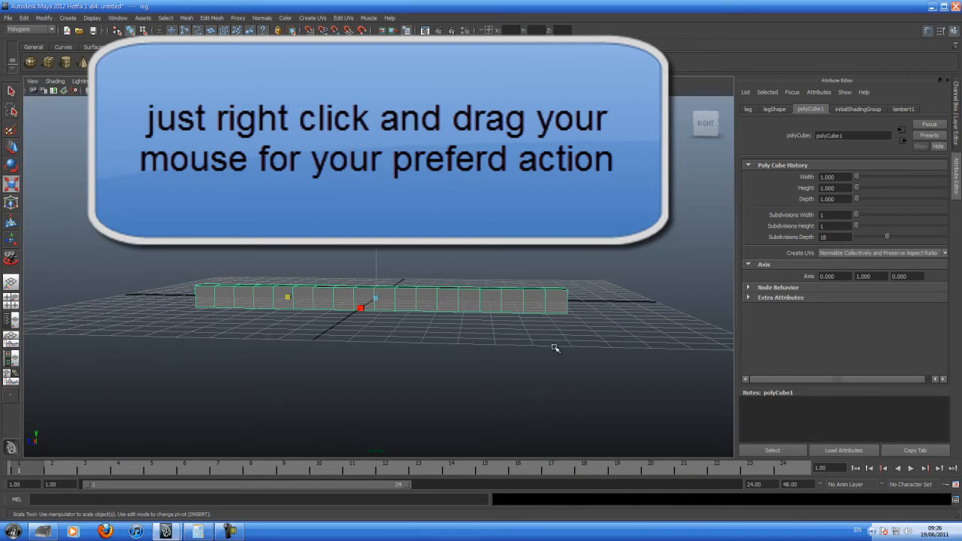
left_click(471, 320)
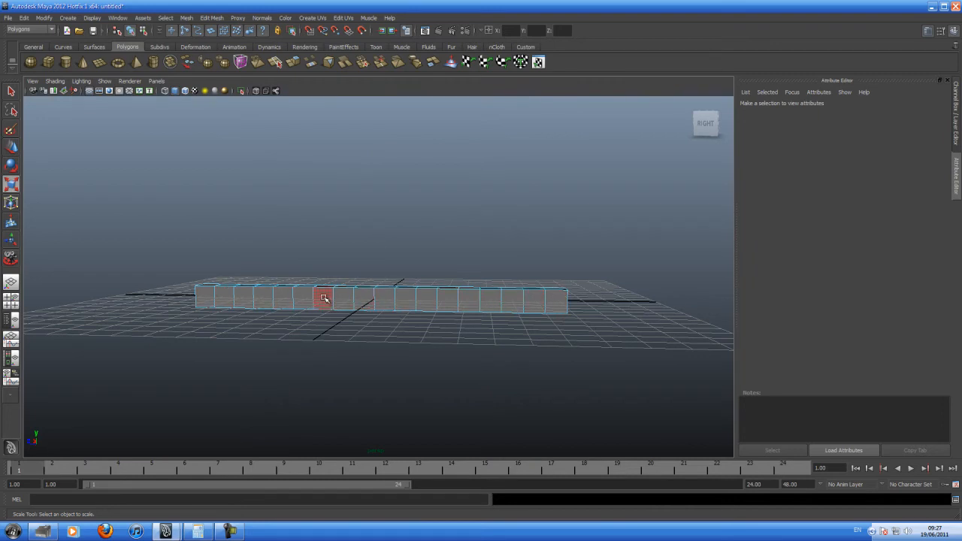
left_click(559, 302)
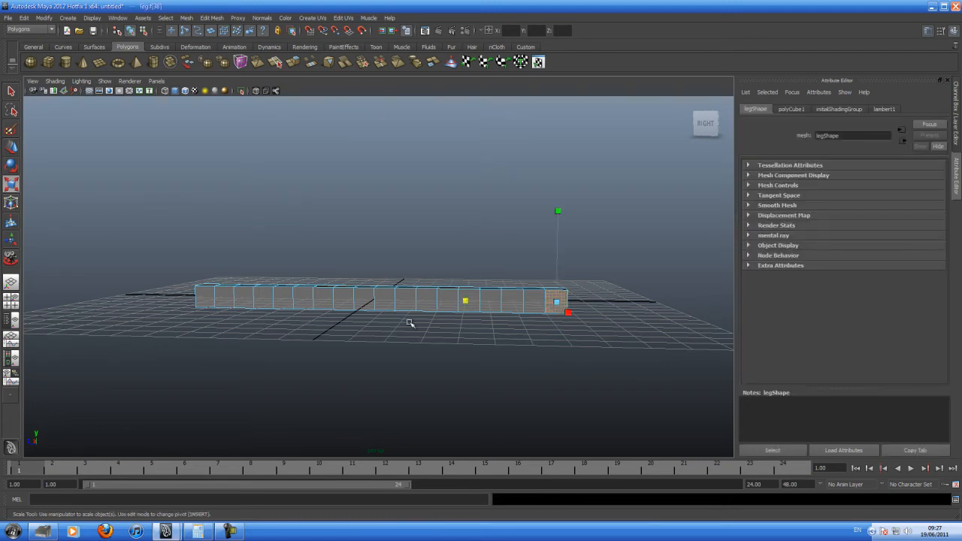
right_click_drag(518, 333, 556, 339, "alt")
middle_click_drag(556, 340, 424, 352, "alt")
right_click_drag(425, 352, 474, 353, "alt")
middle_click_drag(474, 354, 504, 348, "alt")
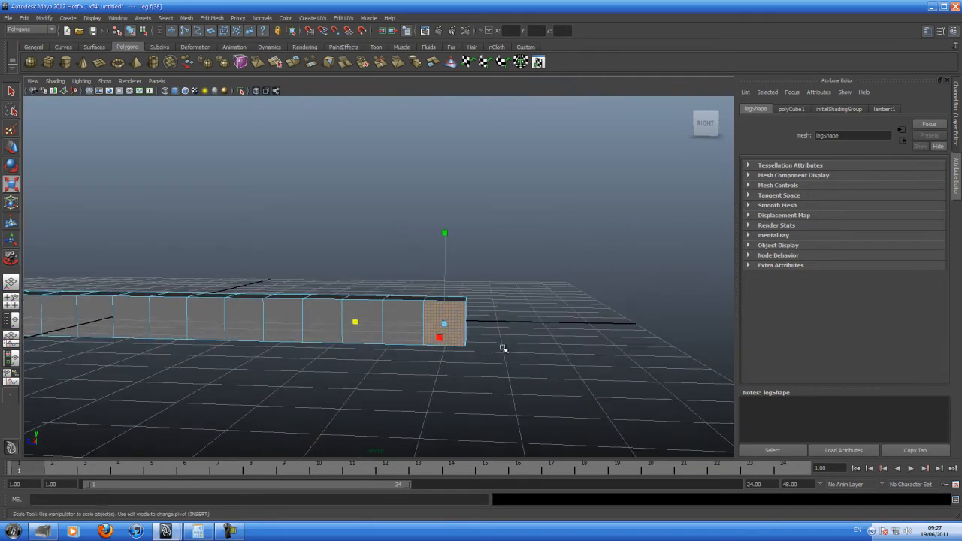
left_click(438, 314)
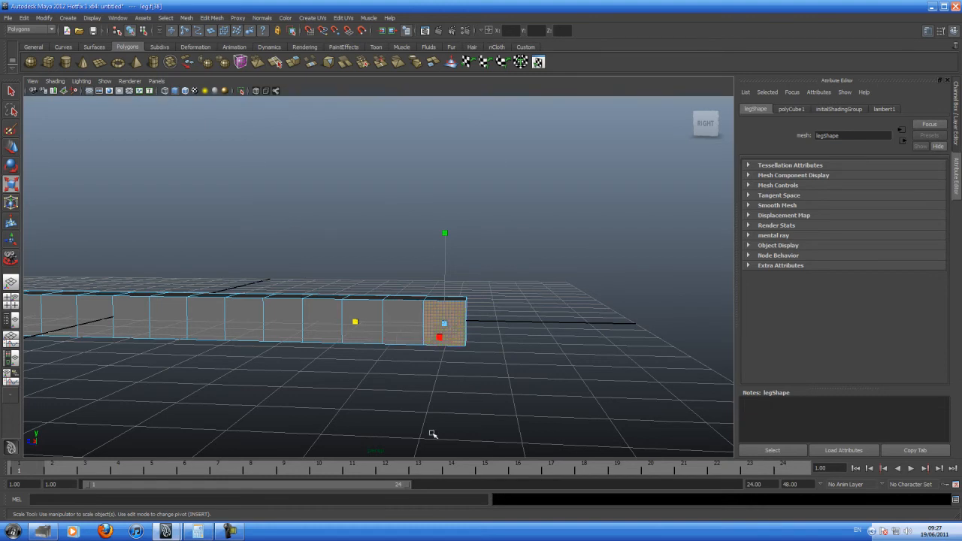
left_click_drag(429, 408, 408, 410, "alt")
left_click_drag(380, 409, 419, 408, "alt")
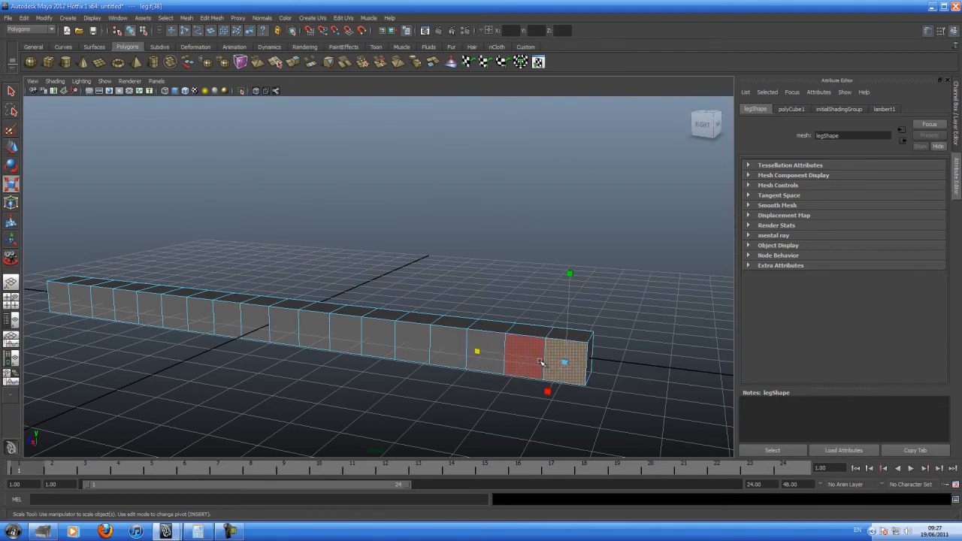
Box-select the faces along most of the bar's length and inspect the selection from all sides
left_click_drag(202, 241, 664, 423)
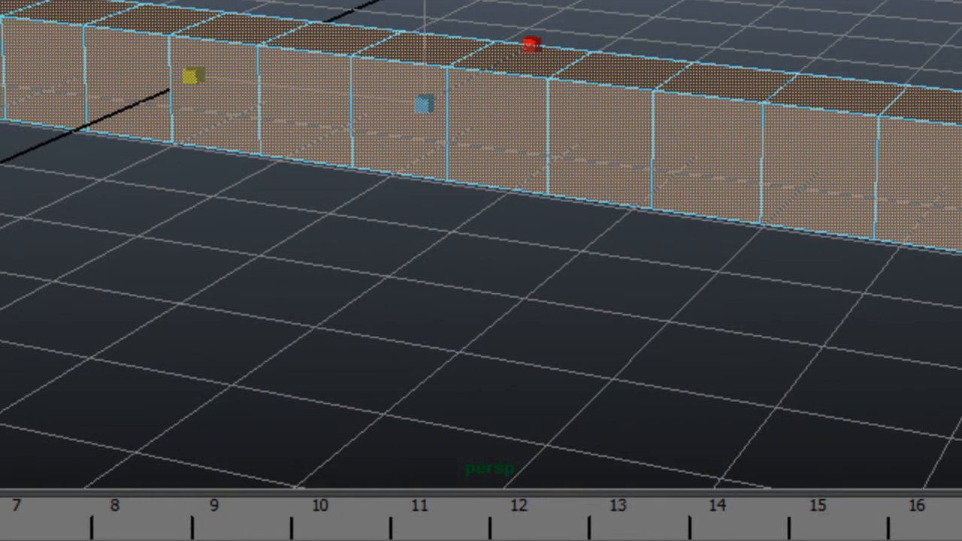
left_click_drag(307, 75, 264, 107, "alt")
middle_click_drag(264, 107, 700, 305, "alt")
left_click_drag(700, 305, 774, 275, "alt")
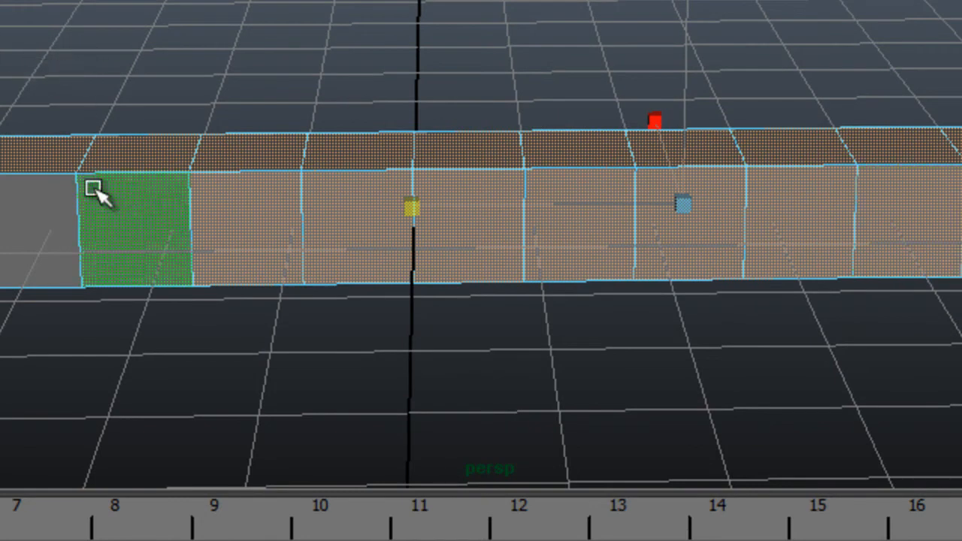
left_click_drag(82, 210, 101, 183, "alt")
left_click_drag(117, 78, 173, 276, "alt")
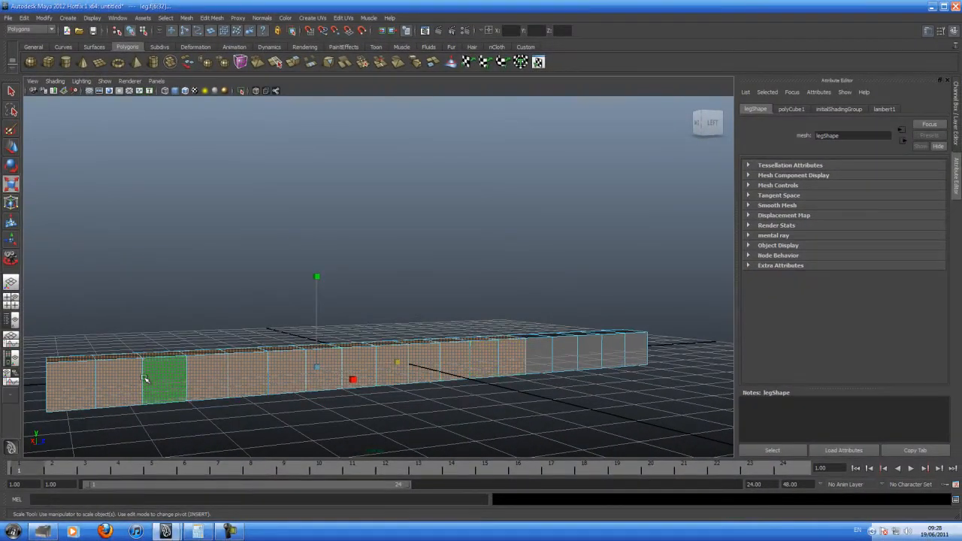
left_click_drag(172, 382, 331, 373, "alt")
left_click_drag(488, 385, 429, 388, "alt")
right_click_drag(429, 388, 336, 387, "alt")
mouse_move(336, 387)
left_mouse_down("alt")
mouse_move(298, 378)
mouse_move(303, 361)
mouse_move(331, 369)
mouse_move(328, 382)
left_mouse_up("alt")
key("r")
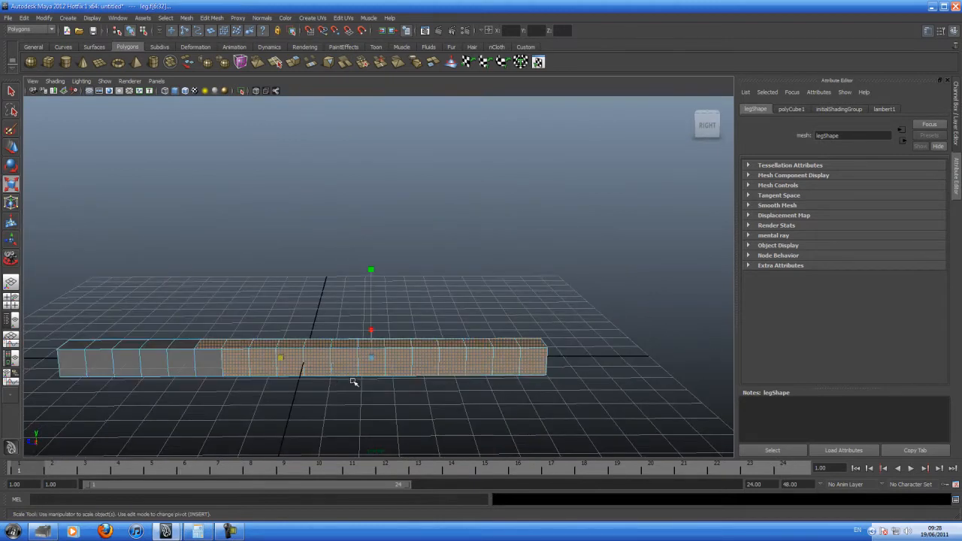
Select all faces of the end segment at one end of the bar and add those at the opposite end
middle_click_drag(515, 394, 339, 300, "alt")
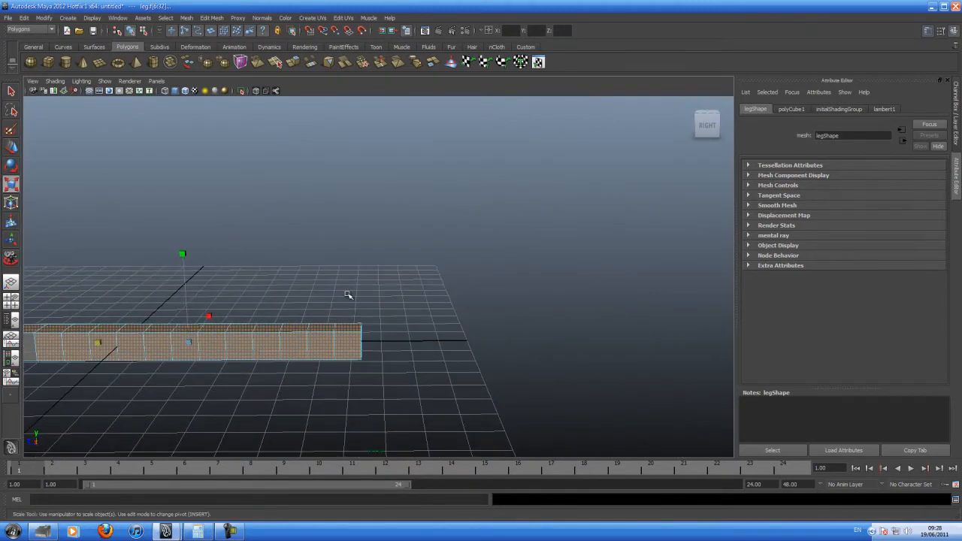
left_click_drag(386, 430, 390, 450)
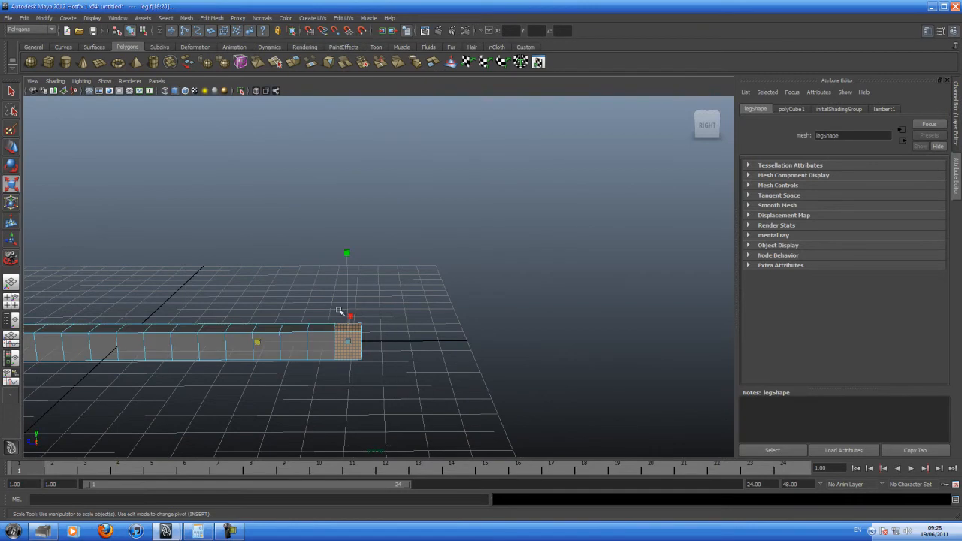
left_click_drag(386, 375, 381, 312, "alt")
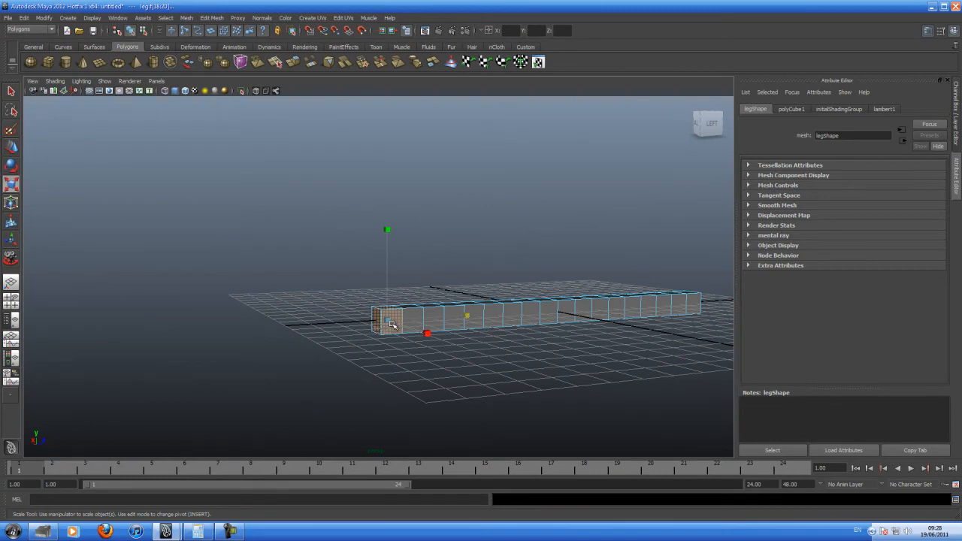
left_click_drag(390, 323, 380, 357, "alt")
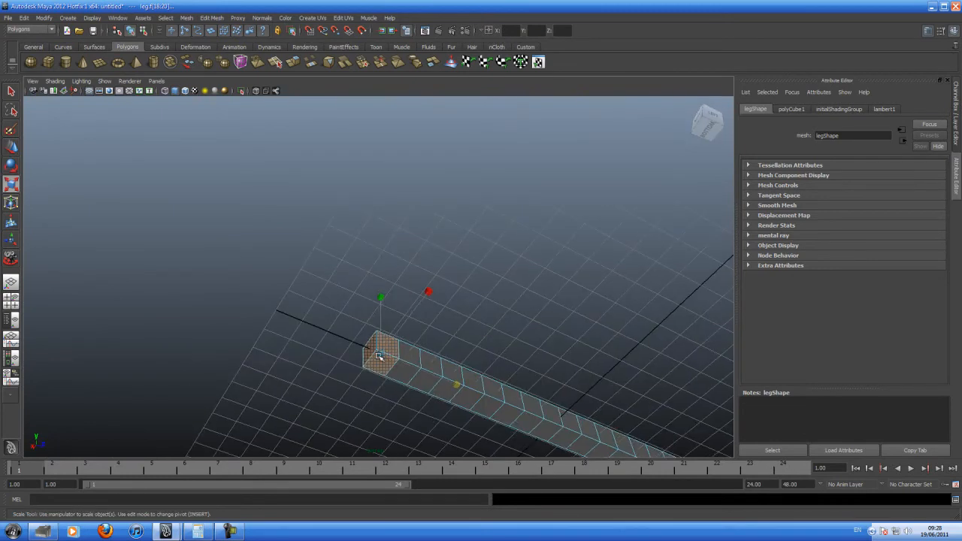
left_click_drag(332, 331, 479, 333, "alt")
middle_click_drag(478, 333, 380, 363, "alt")
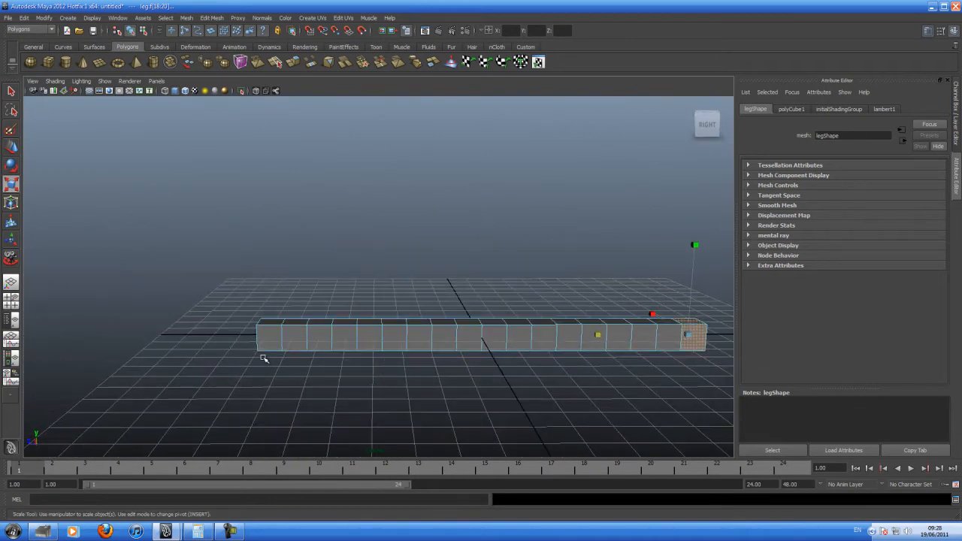
left_click_drag(225, 293, 265, 399, "shift")
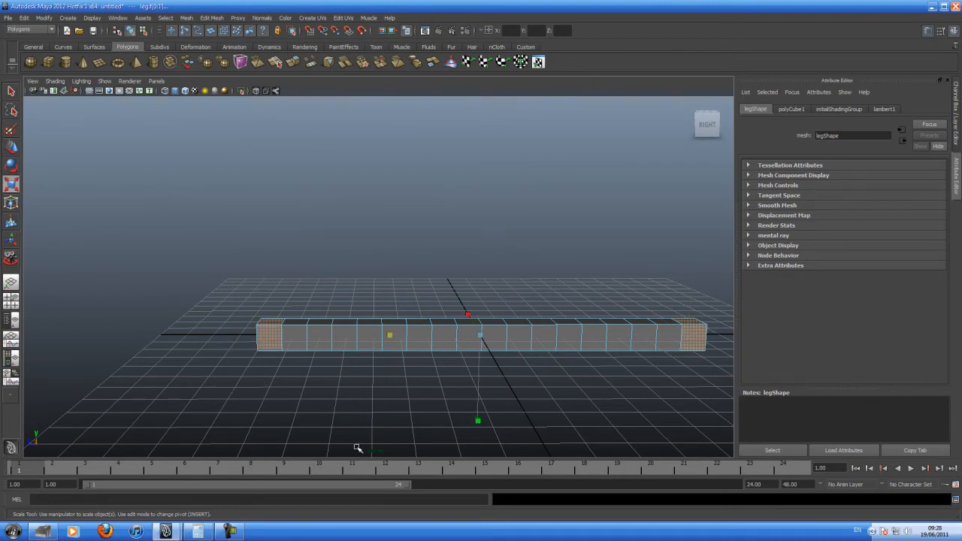
Apply Extrude to the selected faces of the segments at both ends of the bar
left_click_drag(538, 398, 366, 391, "alt")
scroll(380, 393, "up", 3)
middle_click_drag(384, 395, 401, 377, "alt")
scroll(380, 382, "down", 1)
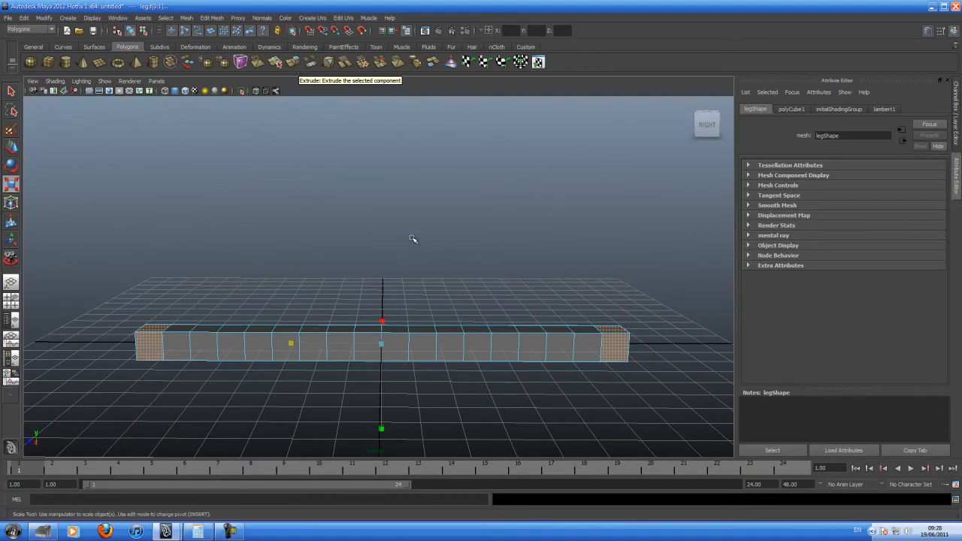
left_click(293, 61)
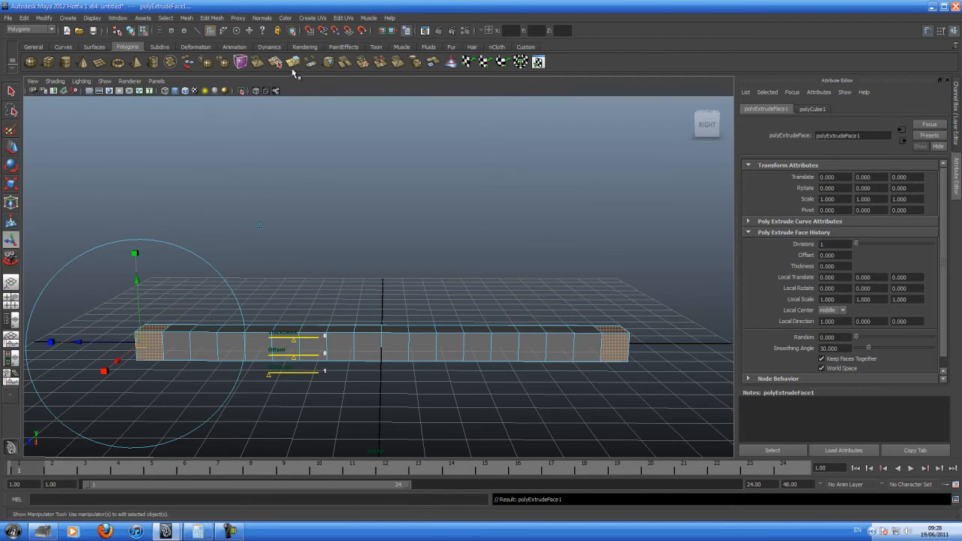
Push the extruded end-segment faces outward to a Local Translate Z of about 0.144
middle_click_drag(223, 227, 419, 155, "alt")
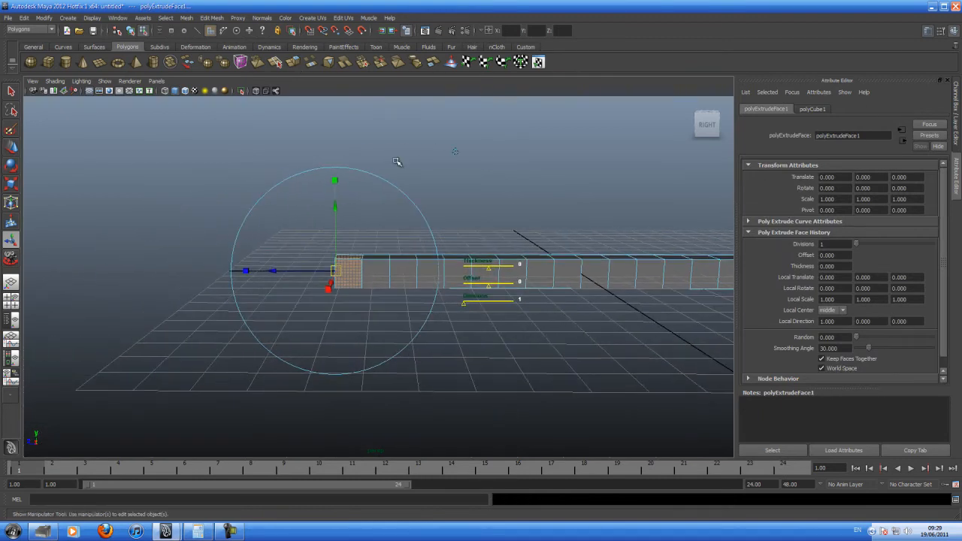
middle_click_drag(277, 170, 286, 178, "alt")
right_click_drag(250, 171, 299, 186, "alt")
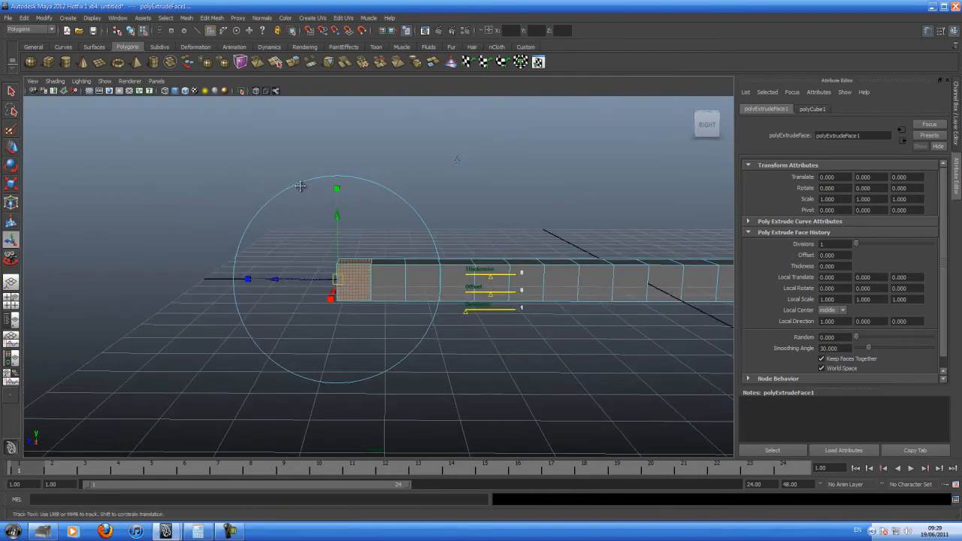
middle_click_drag(299, 186, 449, 266, "alt")
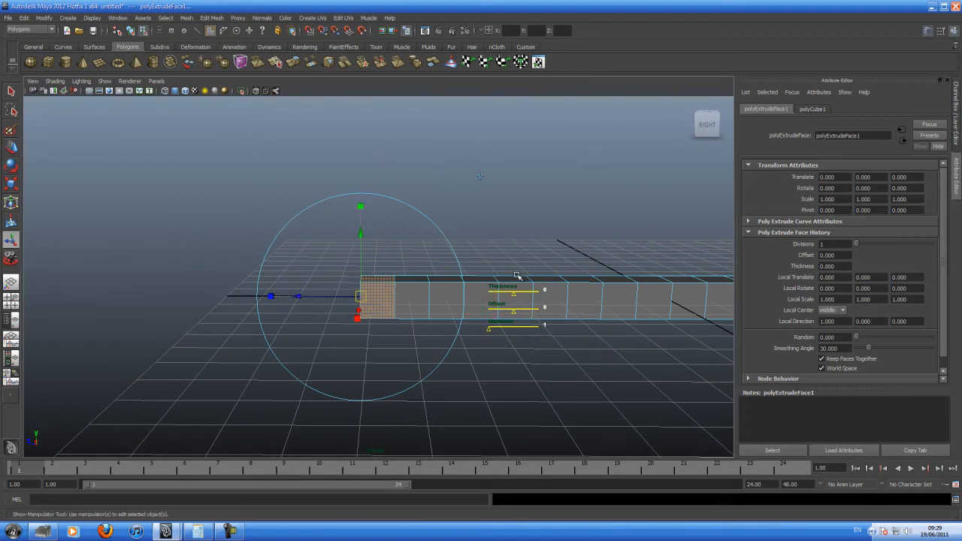
left_click_drag(214, 321, 266, 323, "alt")
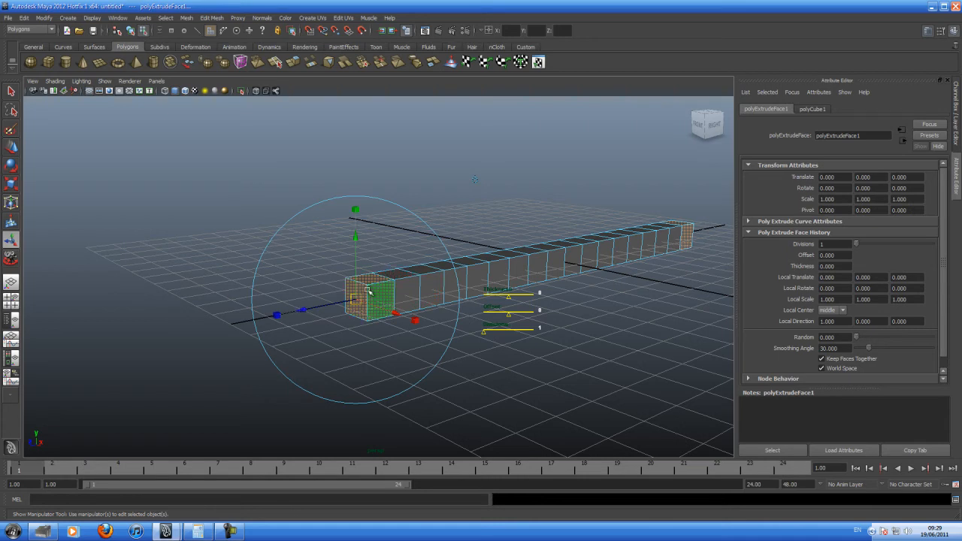
left_click(303, 311)
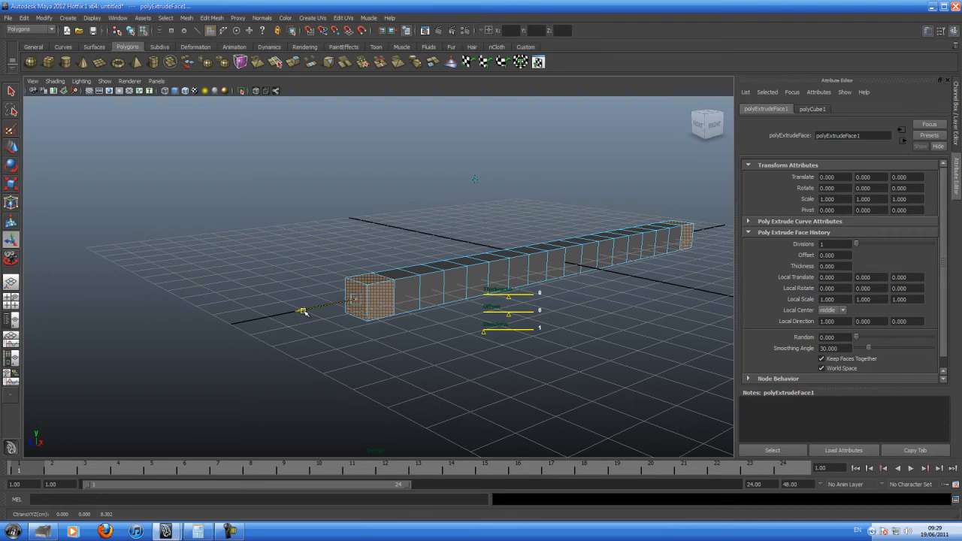
mouse_move(303, 311)
left_mouse_down()
mouse_move(249, 329)
mouse_move(408, 324)
mouse_move(299, 343)
mouse_move(308, 237)
mouse_move(326, 300)
mouse_move(258, 319)
mouse_move(327, 314)
mouse_move(298, 319)
left_mouse_up()
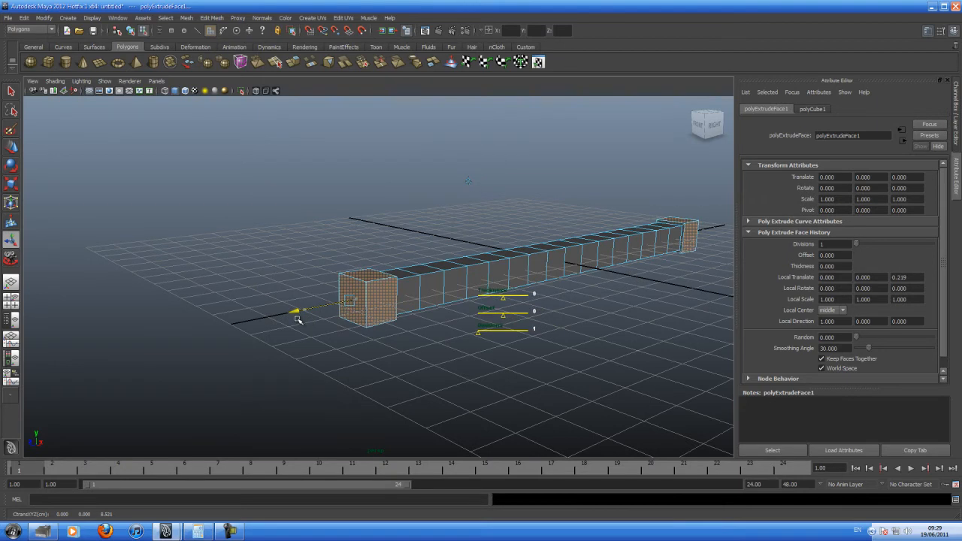
mouse_move(298, 319)
left_mouse_down()
mouse_move(319, 316)
mouse_move(285, 323)
mouse_move(298, 314)
left_mouse_up()
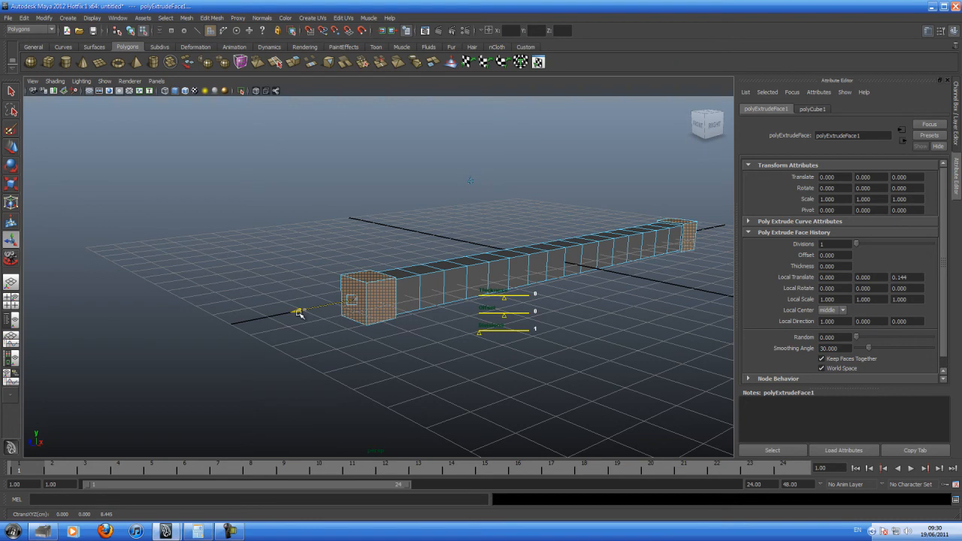
left_click_drag(299, 314, 300, 313)
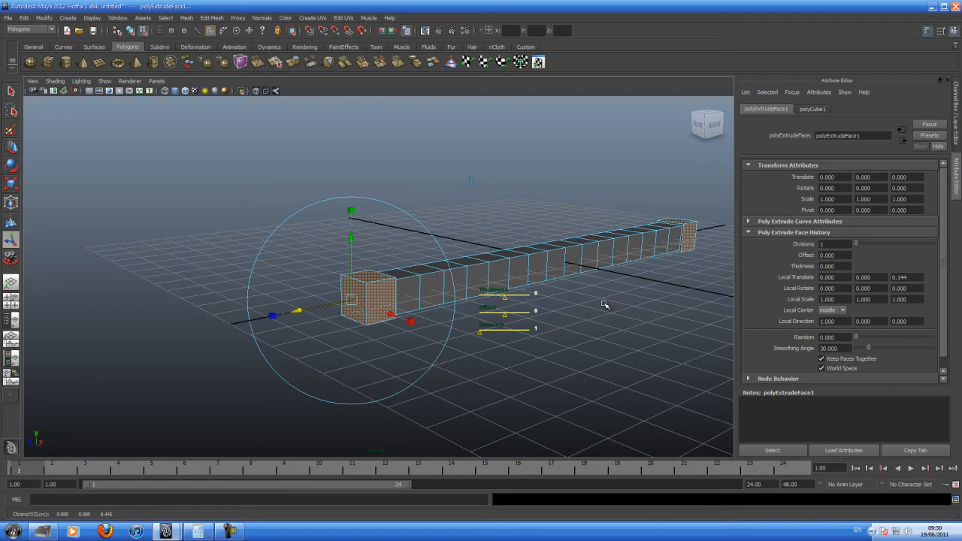
Apply a second Extrude to the same faces of both end segments
left_click_drag(614, 291, 460, 307, "alt")
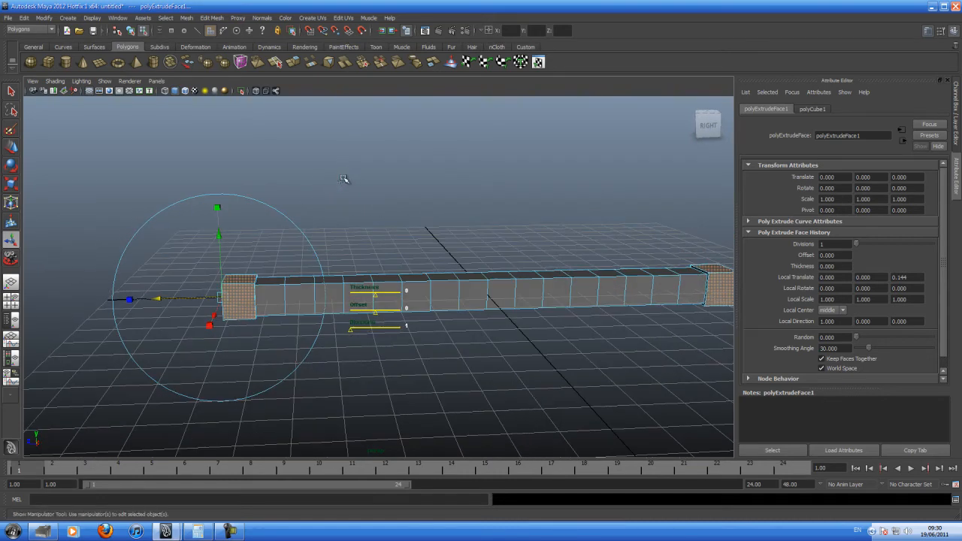
right_click_drag(537, 253, 464, 260, "alt")
middle_click_drag(464, 260, 460, 269, "alt")
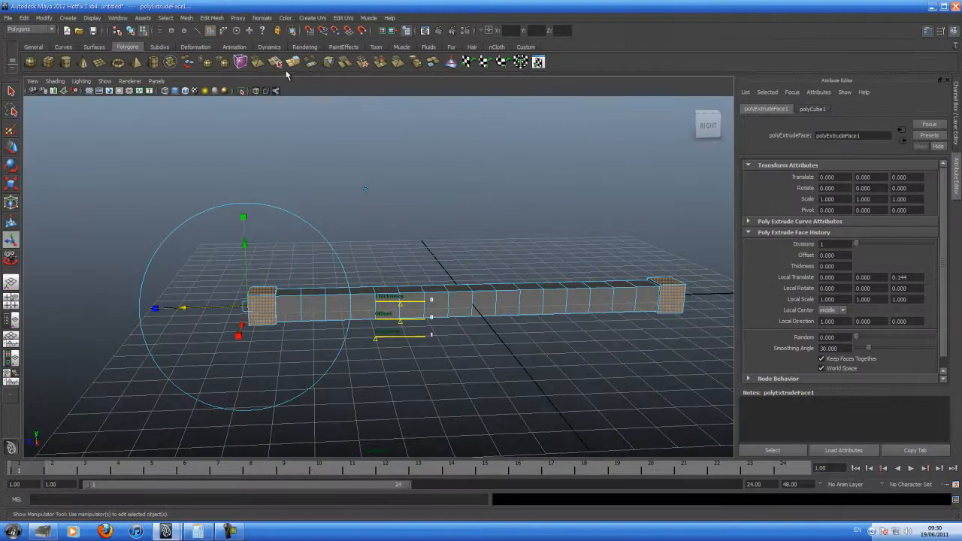
left_click(292, 65)
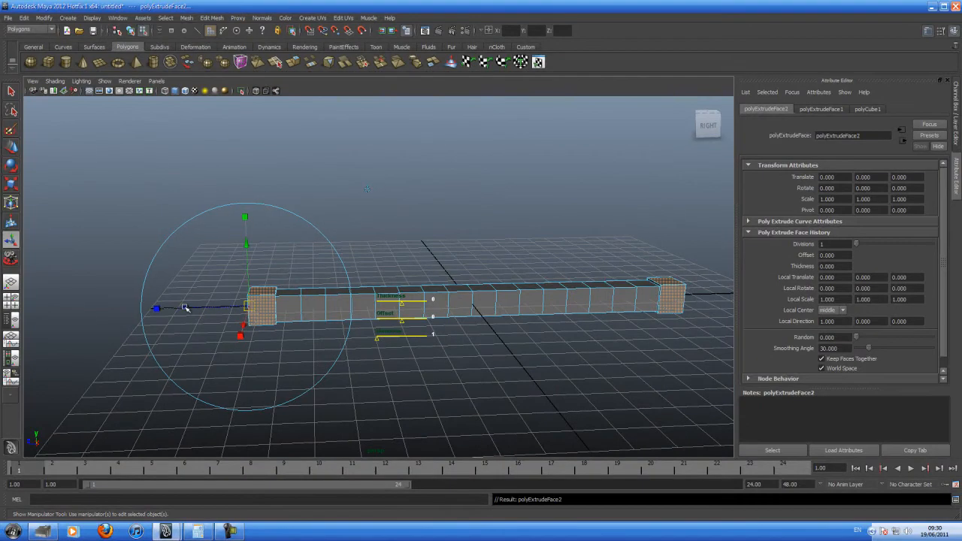
Try to move the newly extruded faces about 0.369 along local Y, and undo the move
left_click_drag(188, 309, 183, 308)
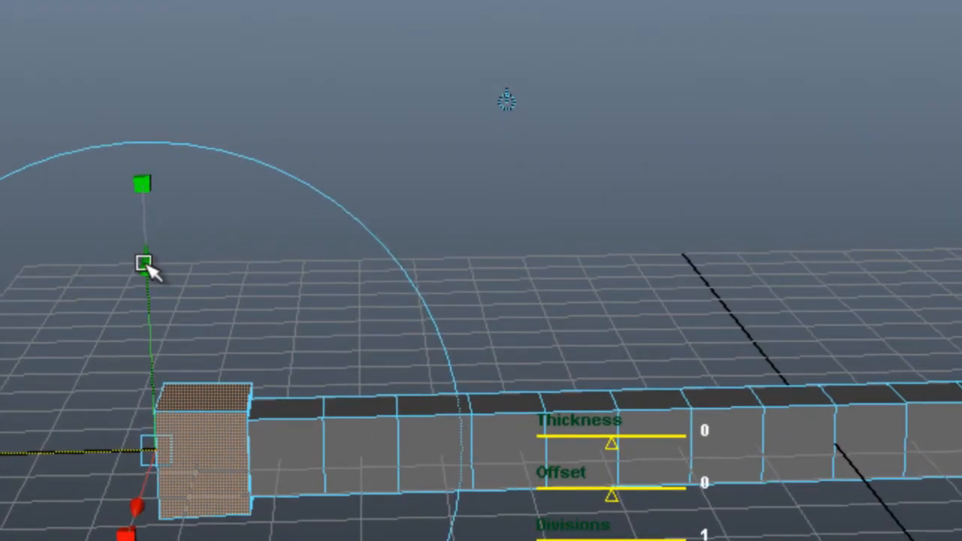
left_click_drag(240, 244, 240, 245)
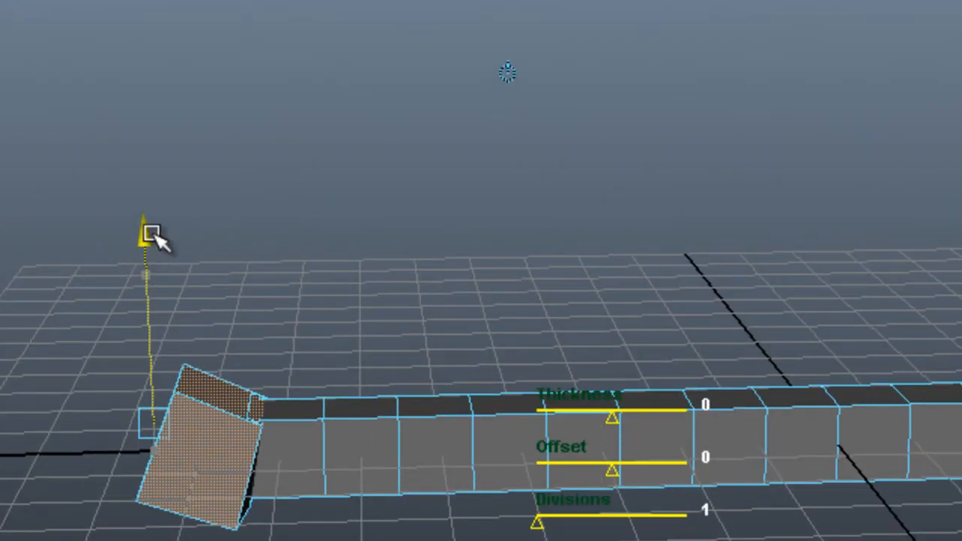
left_click(144, 422)
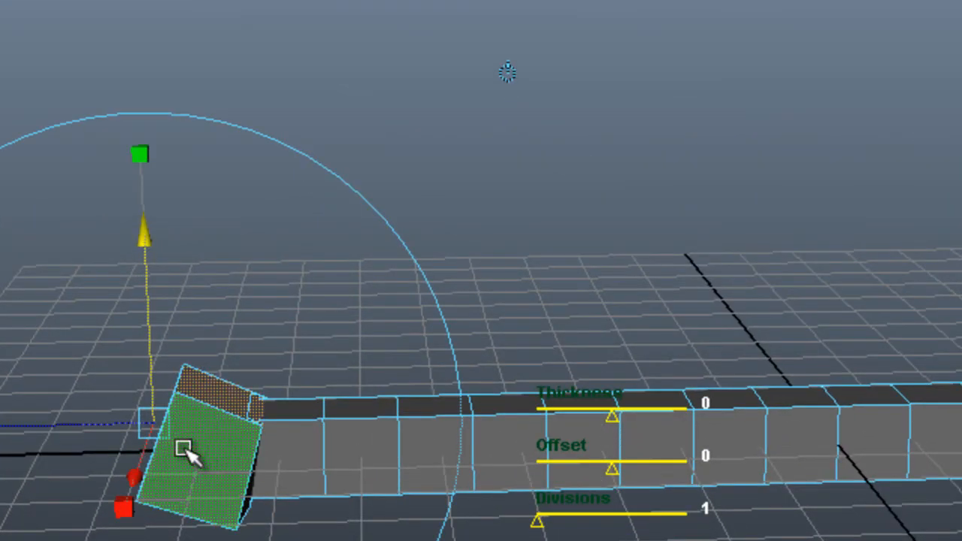
left_click(210, 421, "shift")
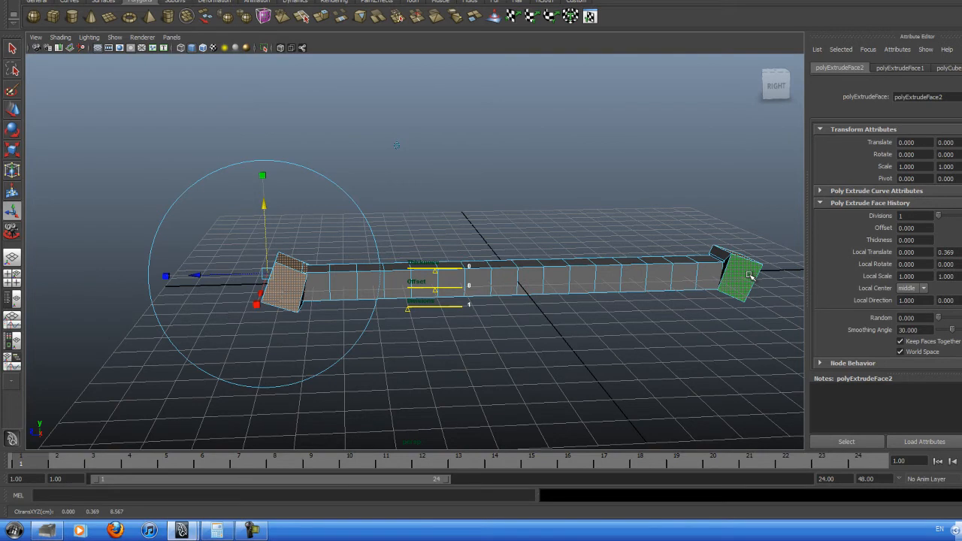
key("ctrl+z")
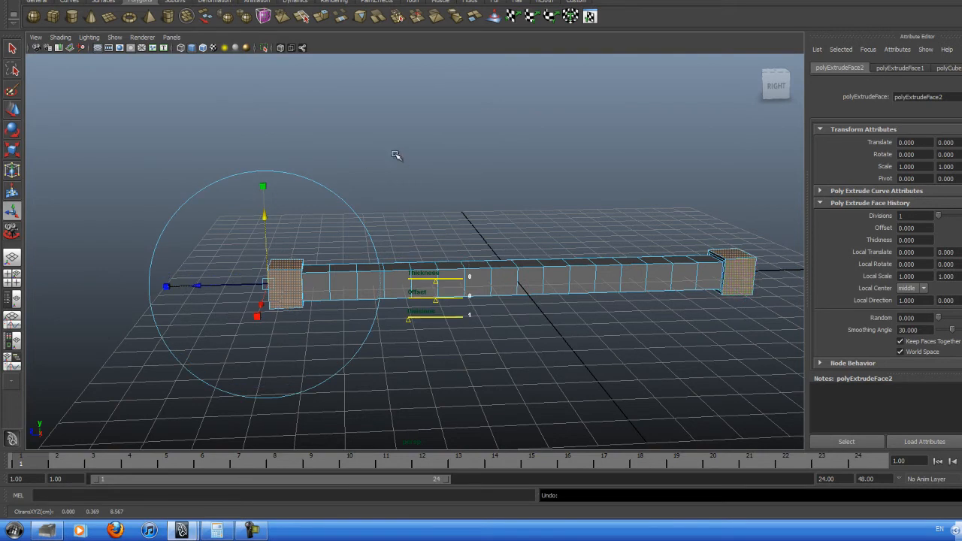
Toggle the extrude manipulator to world axes and try to raise both end segments vertically
left_click(395, 154)
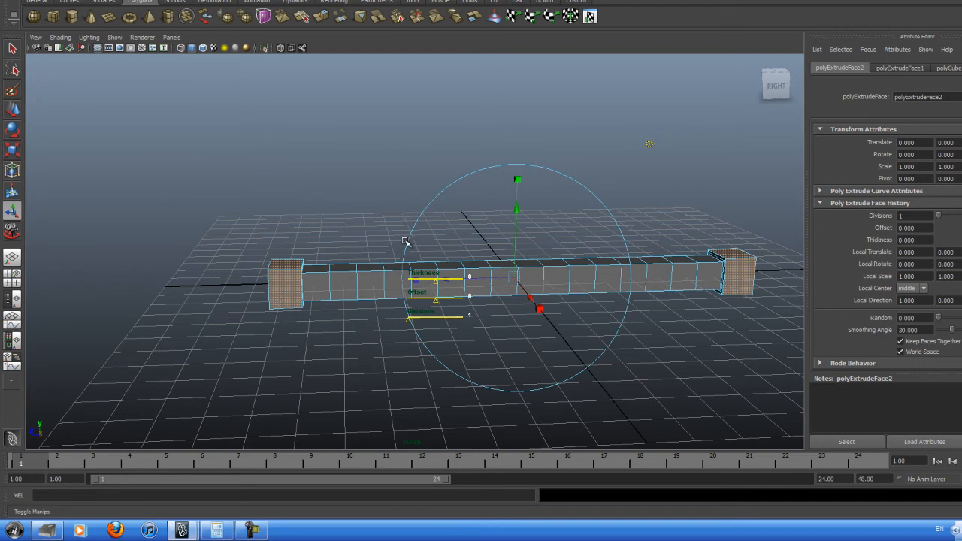
left_click(518, 210)
left_click_drag(518, 210, 517, 167)
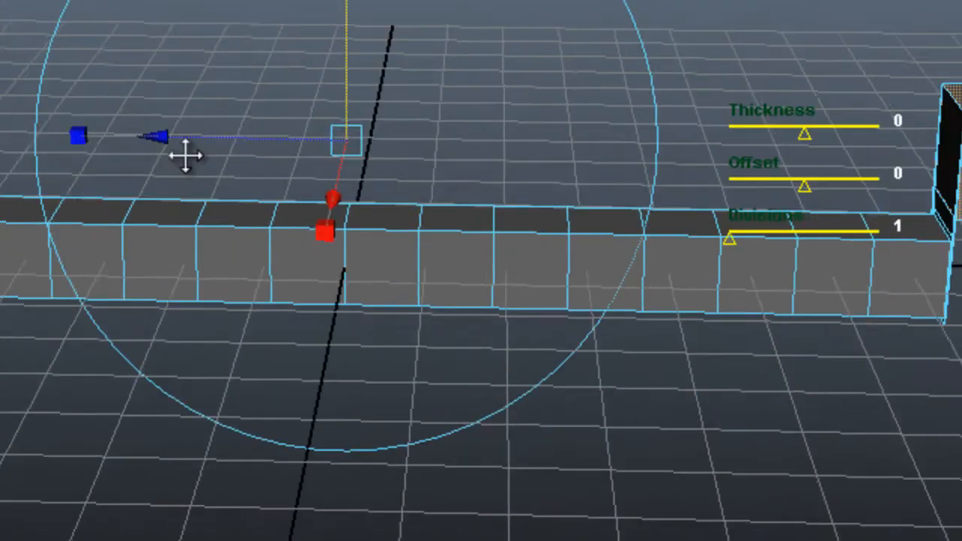
left_click_drag(186, 156, 200, 105, "alt")
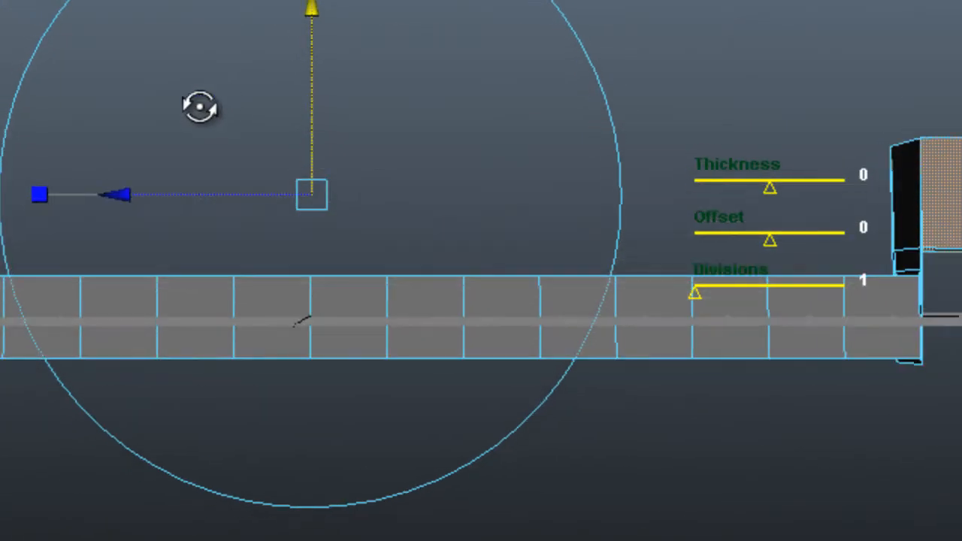
left_click_drag(319, 11, 337, 93)
Try to rotate the extruded end faces around the bar's centre with the Rotate tool
key("e")
left_click_drag(547, 154, 571, 303)
left_click_drag(230, 127, 378, 142, "alt")
left_click_drag(335, 35, 320, 208)
left_click_drag(601, 237, 601, 238)
left_click_drag(601, 238, 667, 104, "alt")
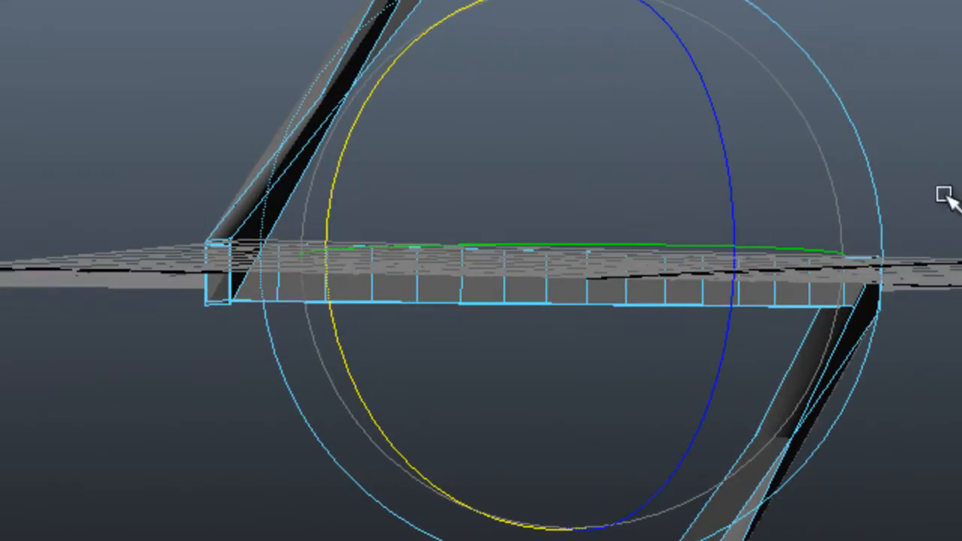
left_click_drag(459, 82, 375, 136, "alt")
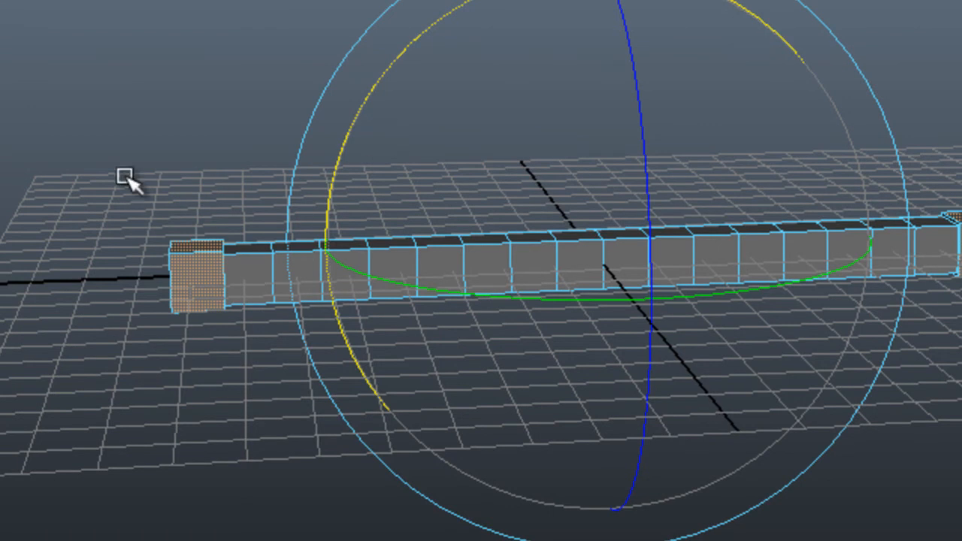
Select only the outermost end face at each of the bar's two ends
right_click_drag(209, 182, 359, 210, "alt")
middle_click_drag(218, 191, 460, 134, "alt")
left_click_drag(457, 133, 389, 114, "alt")
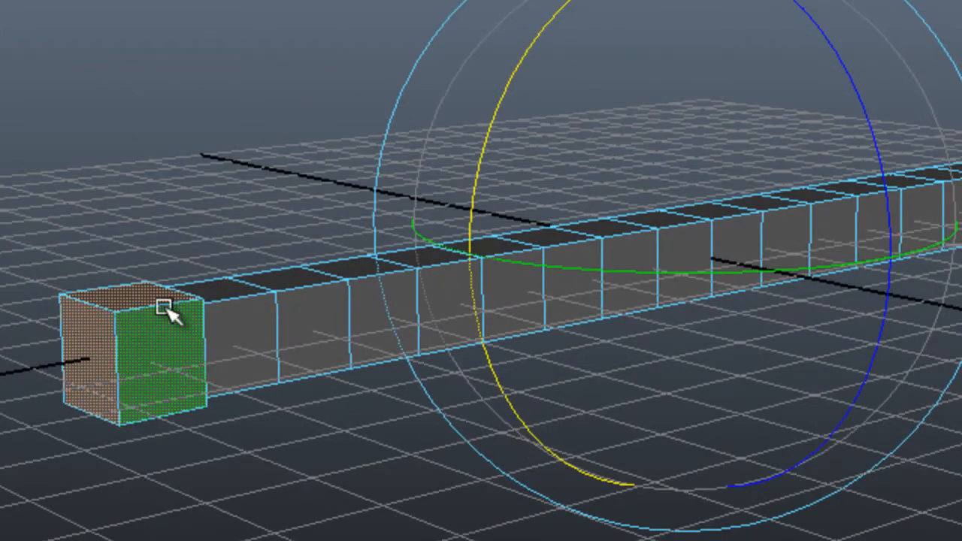
middle_click_drag(131, 322, 380, 235, "alt")
left_click(374, 242)
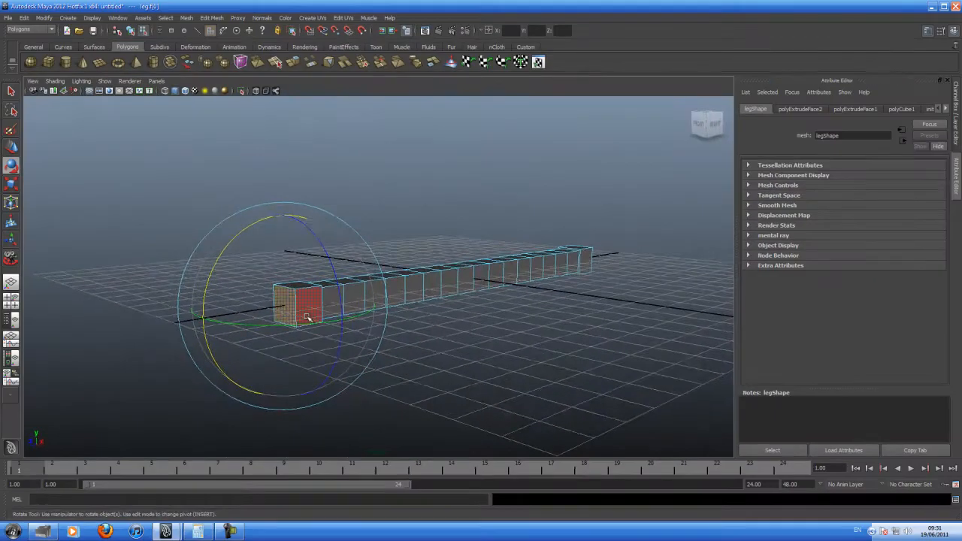
left_click_drag(375, 253, 834, 340, "alt")
left_click_drag(465, 315, 347, 328, "alt")
left_click(422, 333)
mouse_move(243, 304)
left_mouse_down("alt")
mouse_move(359, 316)
mouse_move(247, 299)
left_mouse_up("alt")
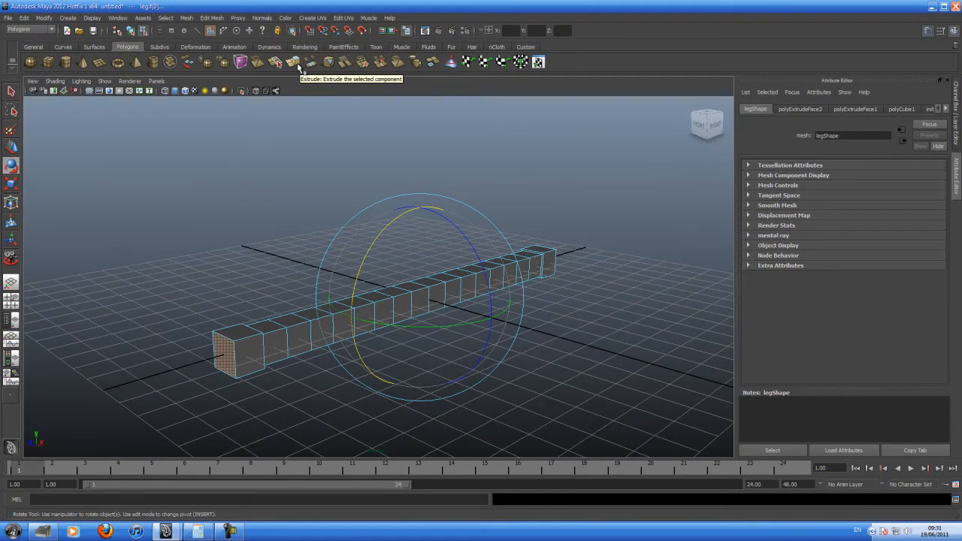
Extrude both end faces outward by about 0.749, and extrude them again by about 0.622
left_click(297, 64)
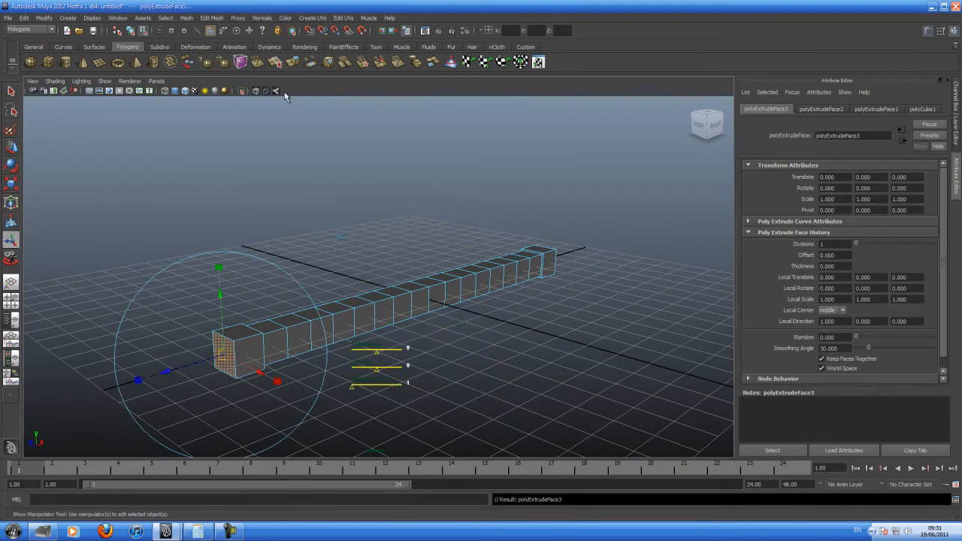
left_click_drag(169, 374, 143, 388)
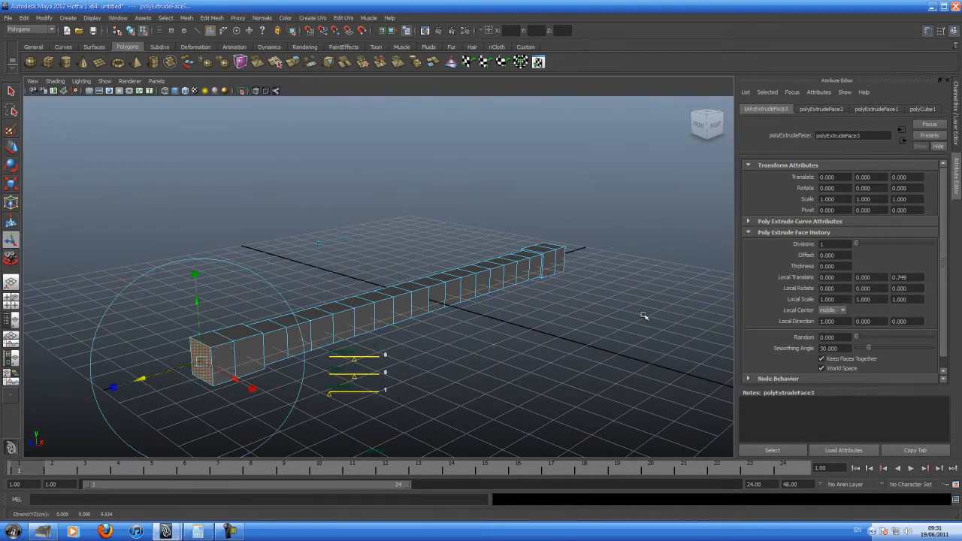
left_click(293, 65)
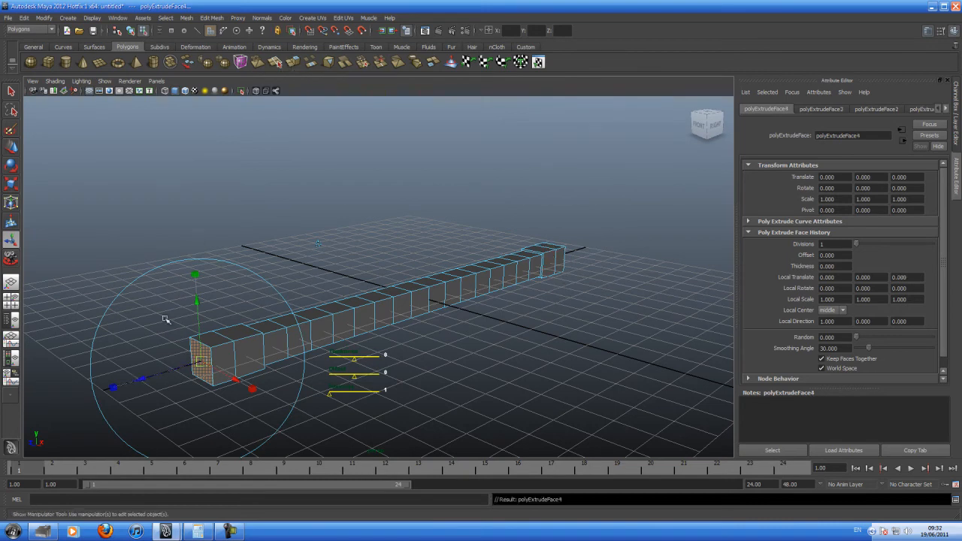
left_click_drag(143, 379, 124, 384)
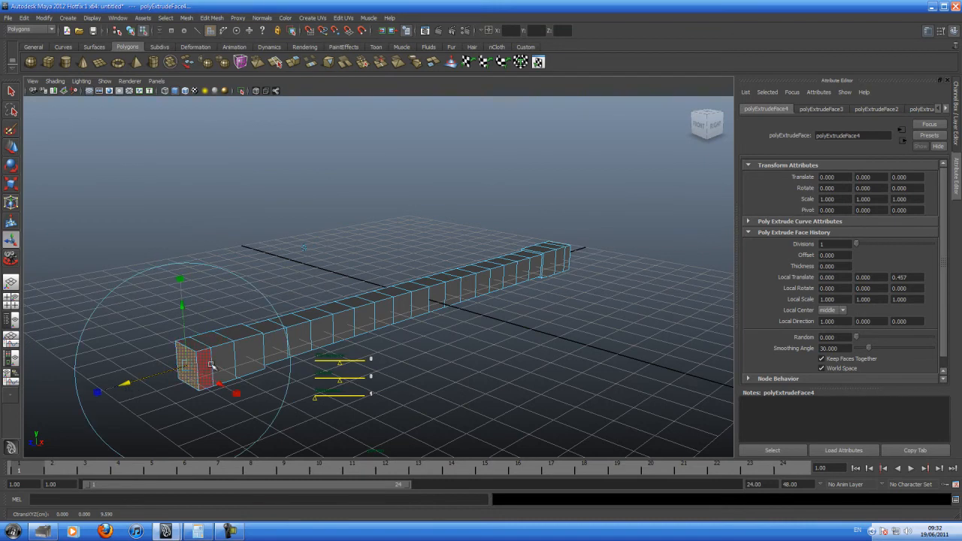
middle_click_drag(213, 359, 251, 321, "alt")
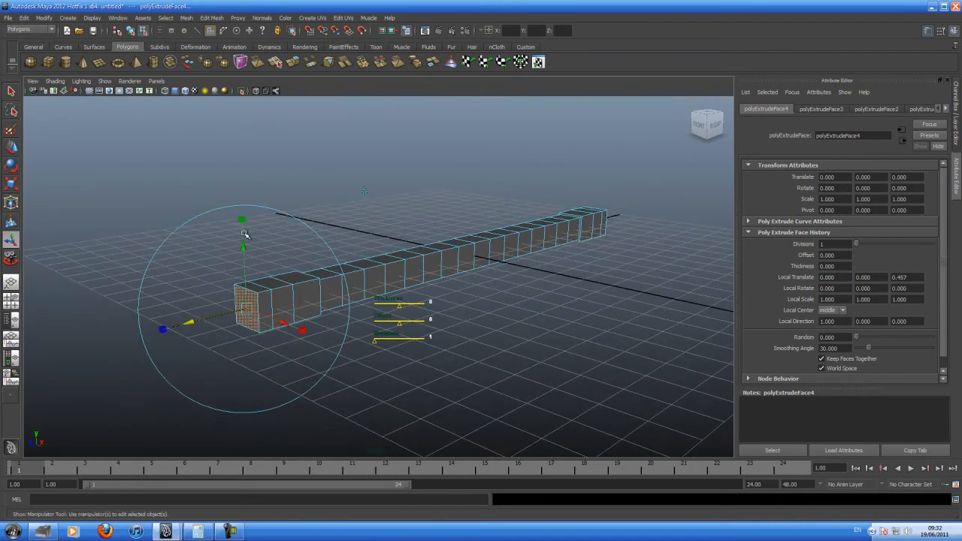
left_click_drag(246, 226, 251, 234, "alt")
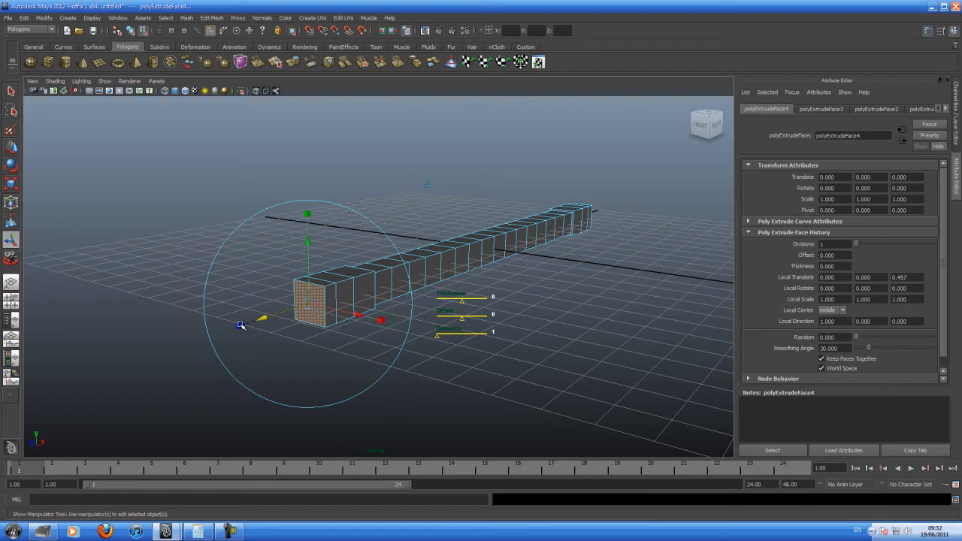
left_click_drag(262, 319, 280, 327)
Scale the last extruded end faces uniformly down to about 0.517 to taper the bar's tips
scroll(318, 324, "up", 1)
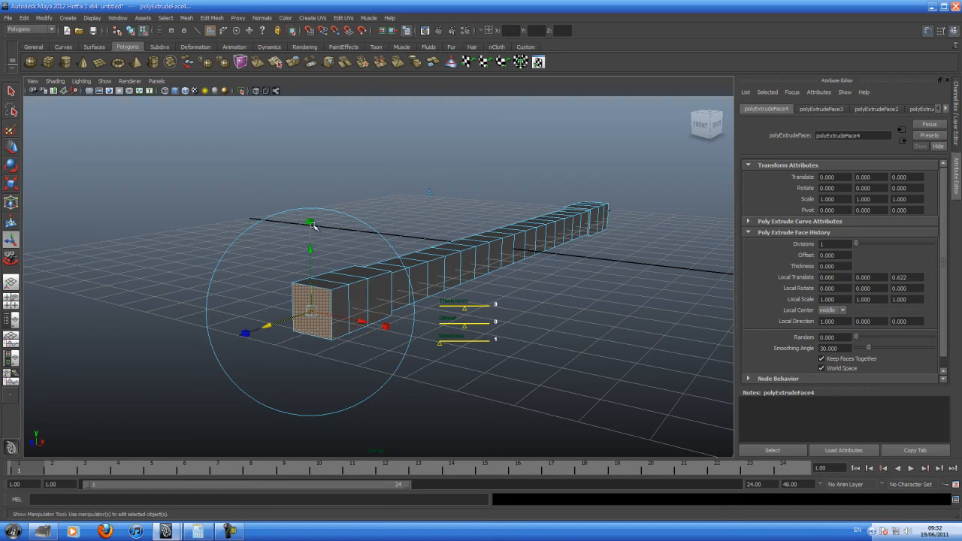
left_click(245, 335)
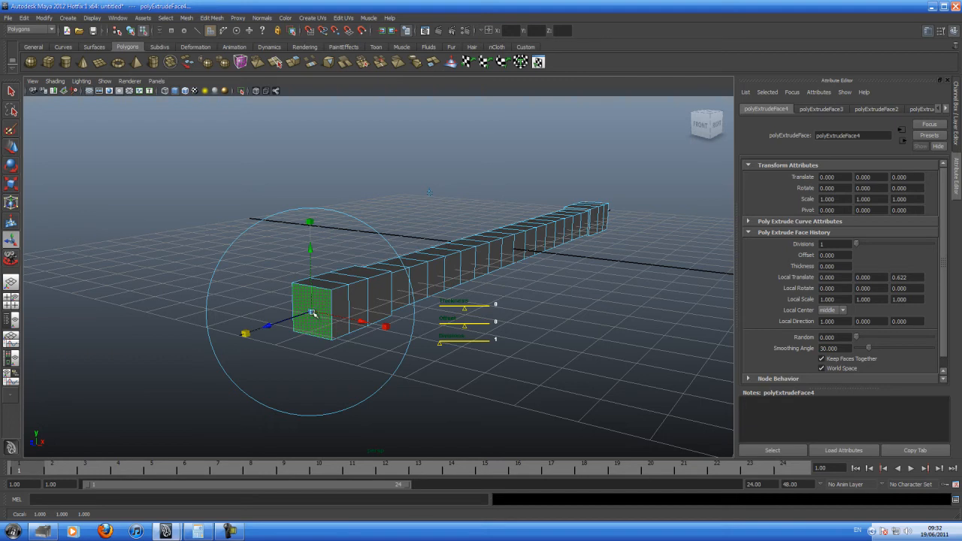
left_click_drag(311, 312, 338, 337)
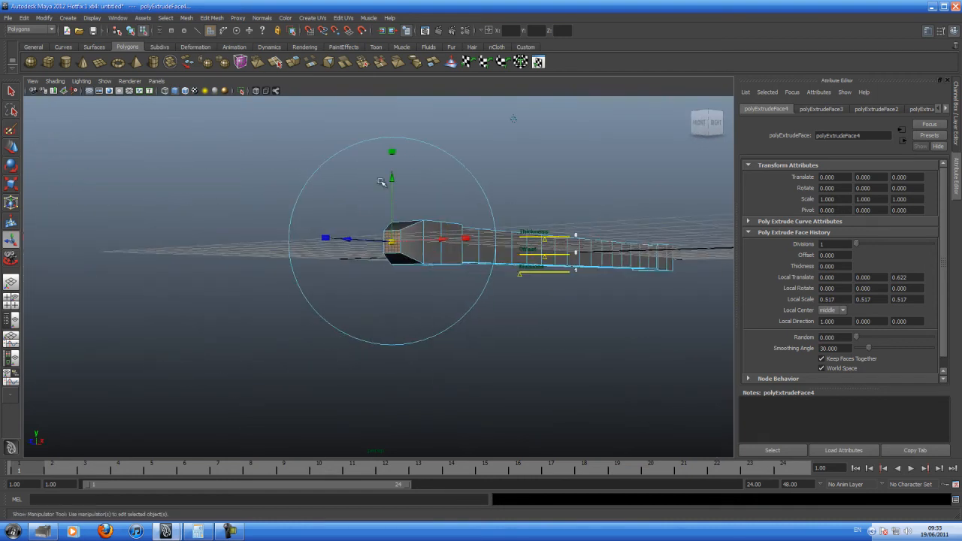
Move the tapered end faces down by about 0.288 on the vertical axis, and return to object selection
left_click_drag(392, 177, 393, 185)
left_click_drag(461, 219, 369, 256, "alt")
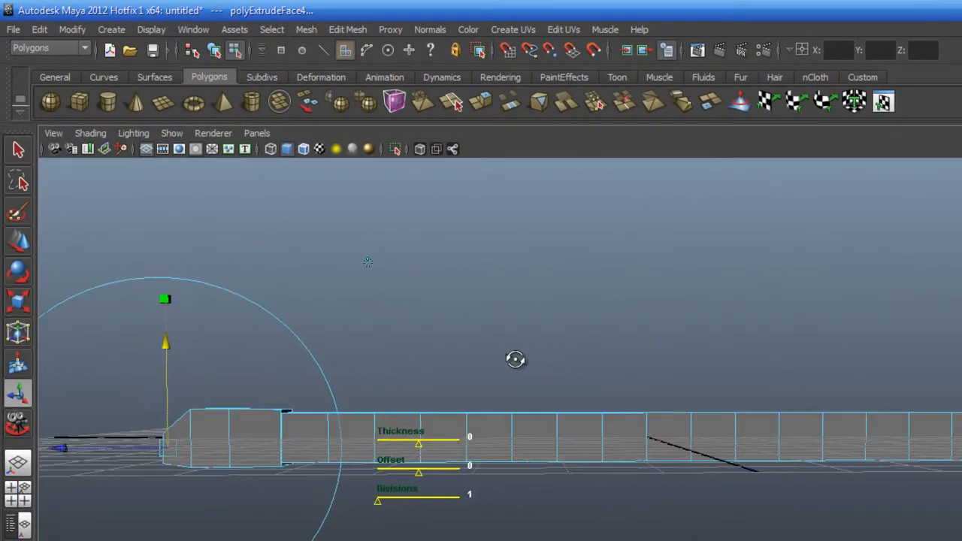
left_click_drag(515, 359, 610, 359, "alt")
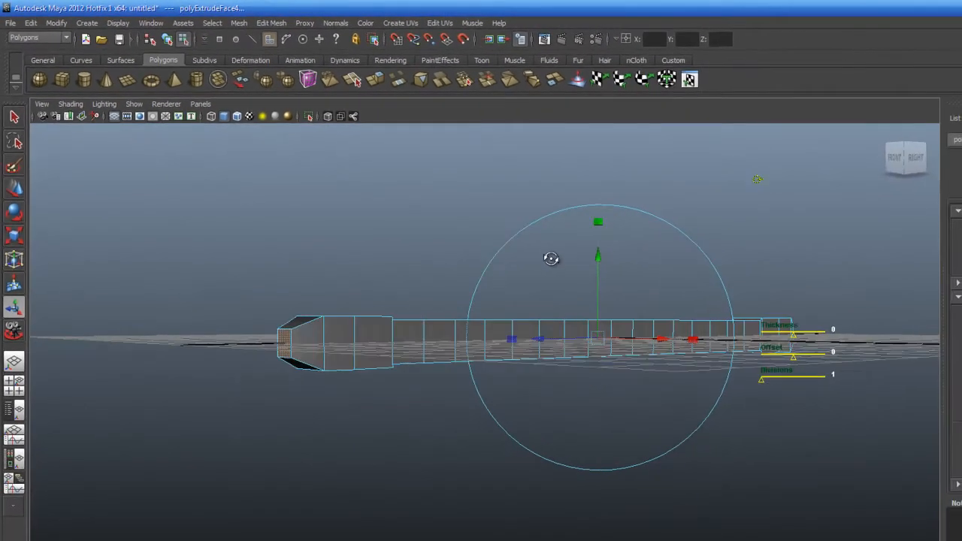
left_click_drag(551, 258, 479, 282, "alt")
left_click_drag(546, 299, 312, 278, "alt")
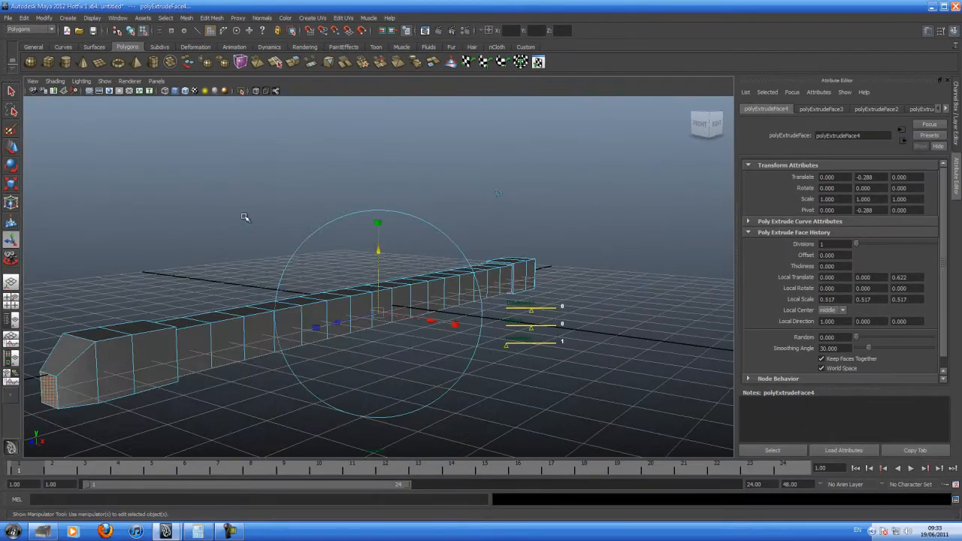
right_click_drag(244, 217, 226, 232, "alt")
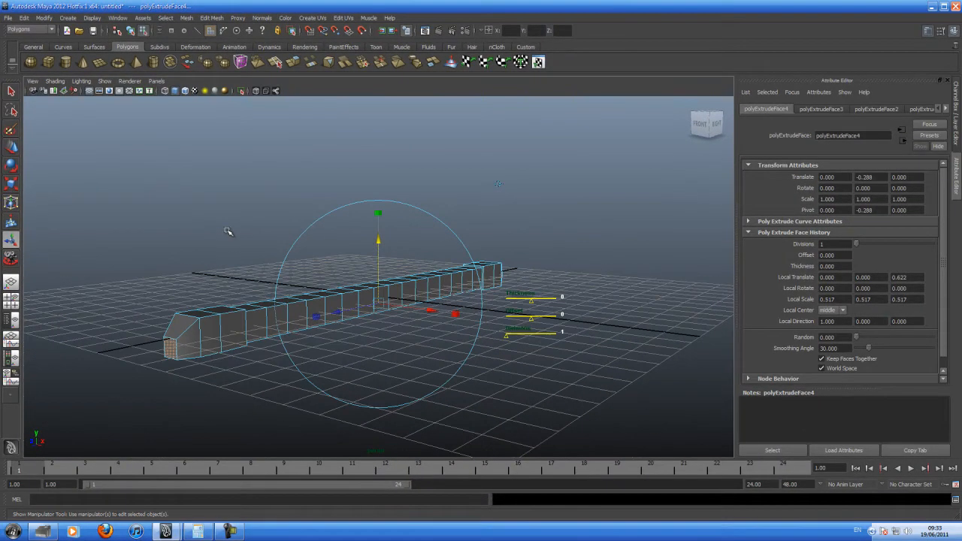
key("F8")
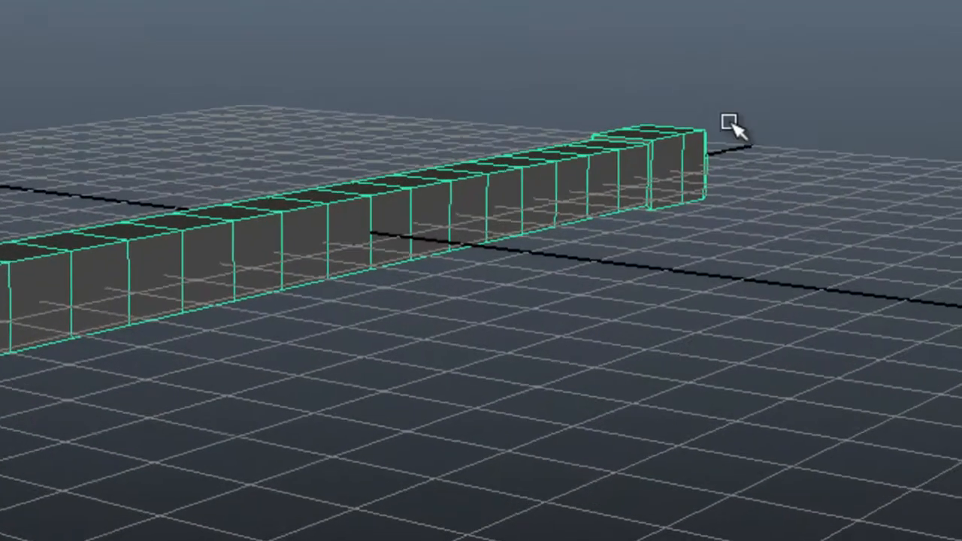
Examine the bar's segments and tapered ends from the side, from above and close up
left_click_drag(573, 155, 431, 246, "alt")
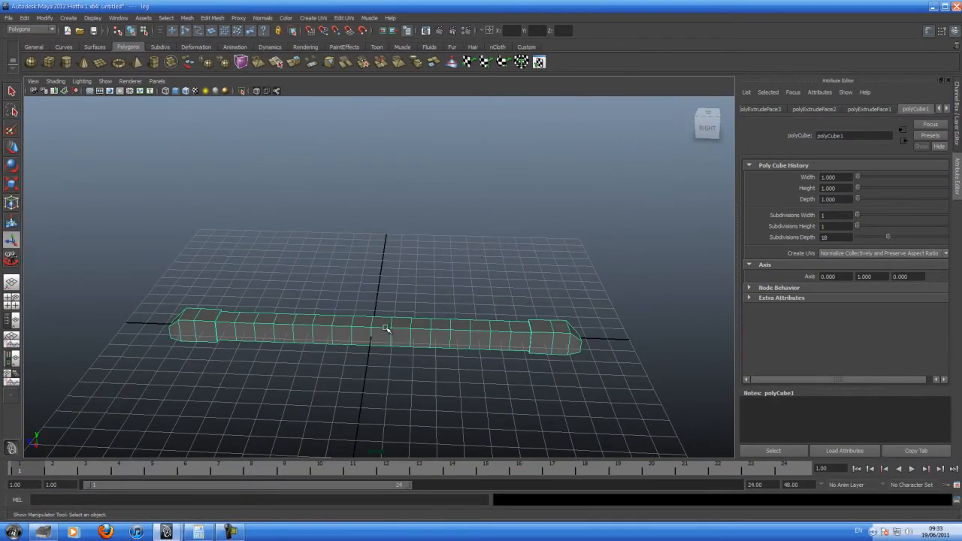
left_click_drag(380, 310, 382, 296, "alt")
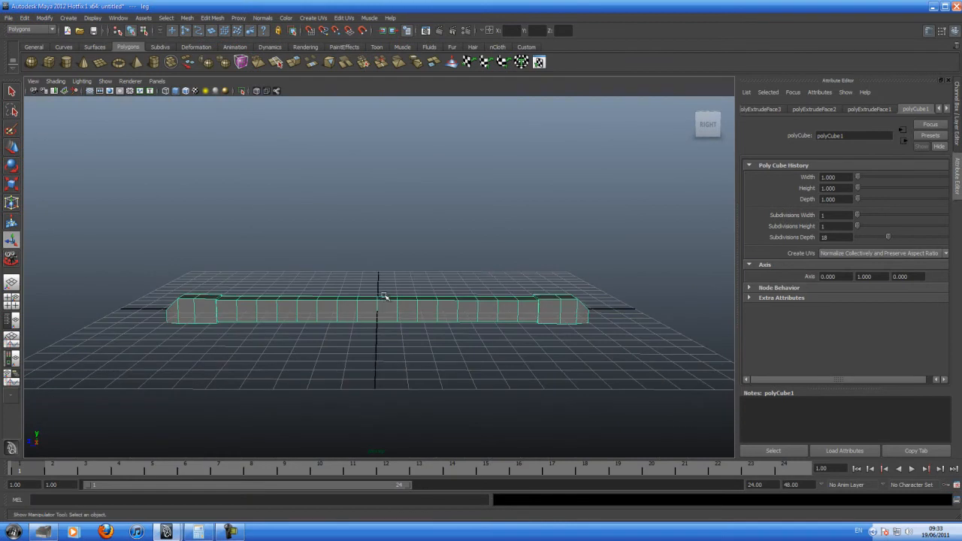
right_click_drag(371, 298, 446, 318, "alt")
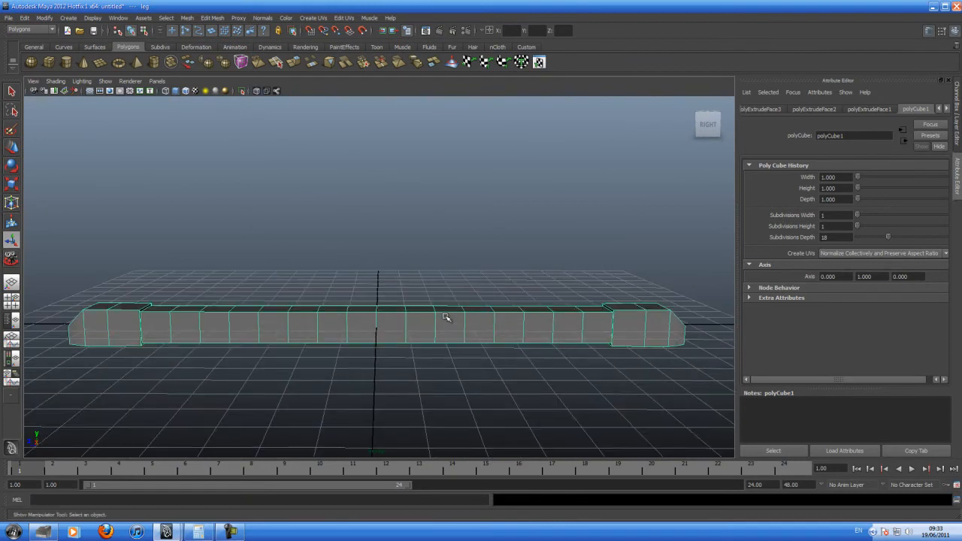
mouse_move(445, 317)
left_mouse_down("alt")
mouse_move(441, 307)
mouse_move(441, 321)
left_mouse_up("alt")
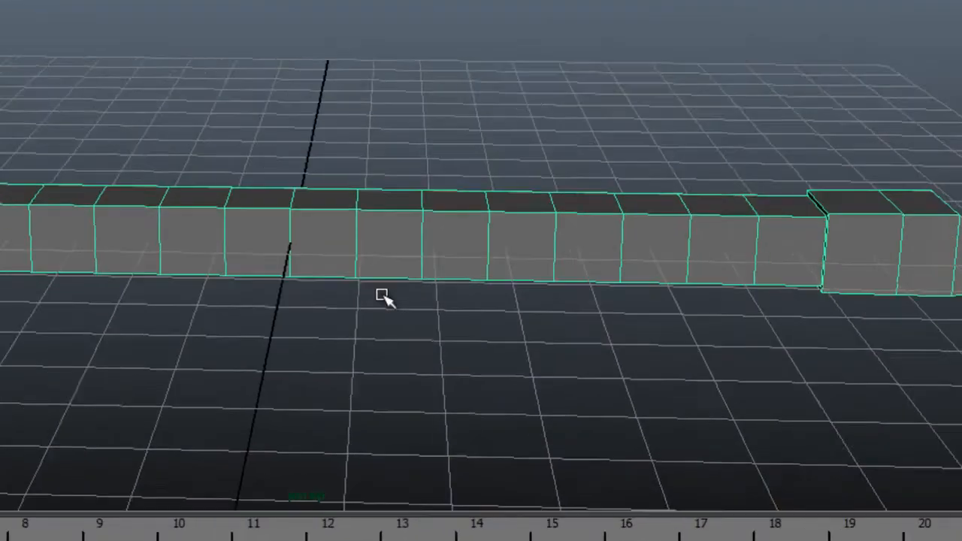
left_click_drag(405, 374, 384, 362, "alt")
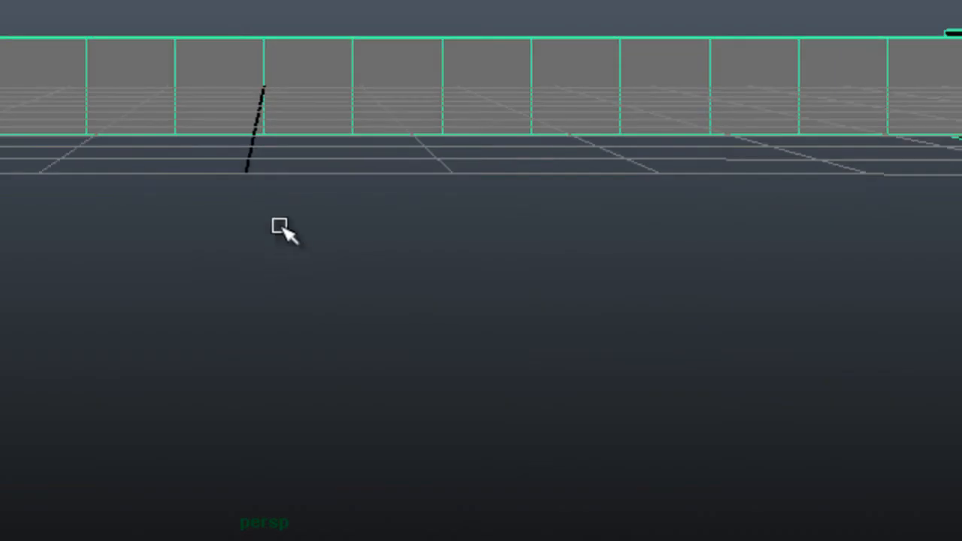
middle_click_drag(271, 219, 276, 342, "alt")
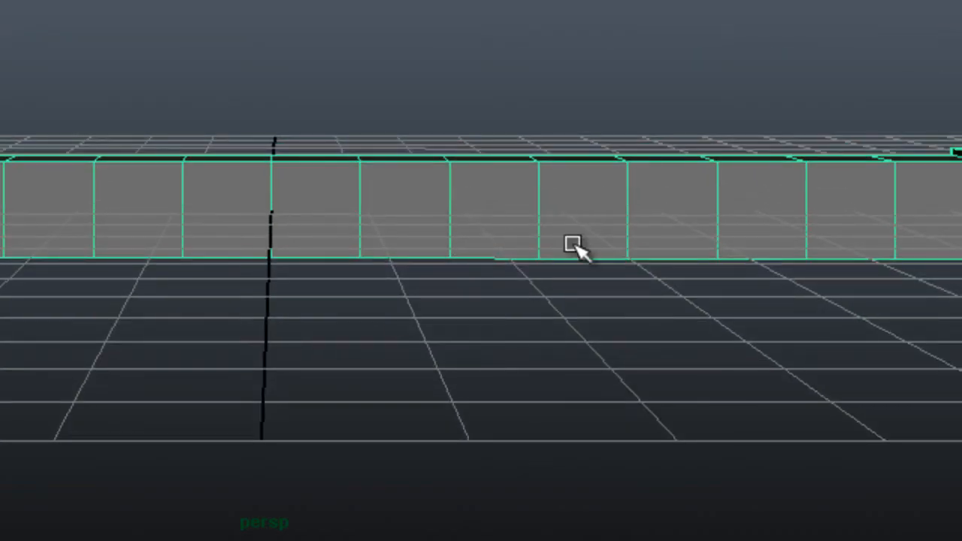
left_click_drag(589, 248, 386, 262, "alt")
scroll(474, 268, "up", 3)
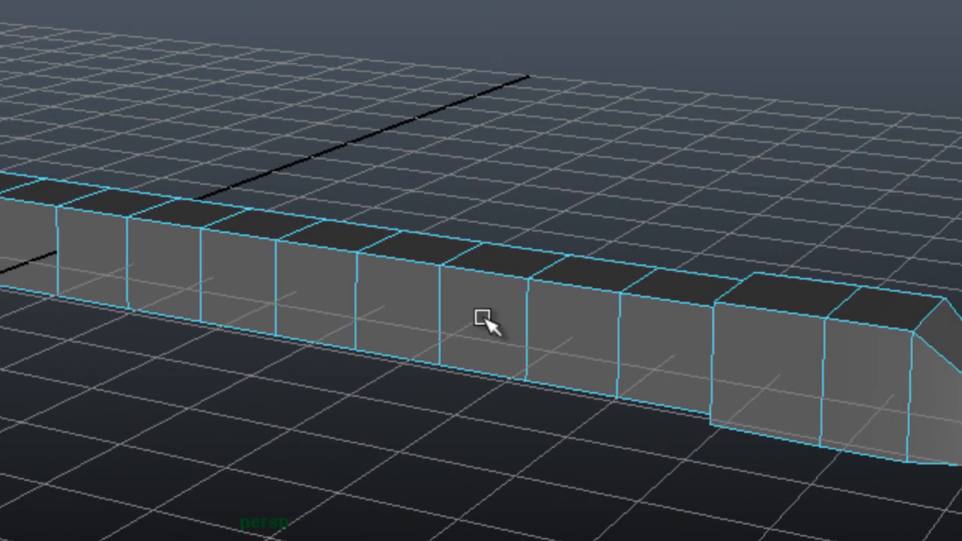
left_click_drag(485, 311, 665, 257, "alt")
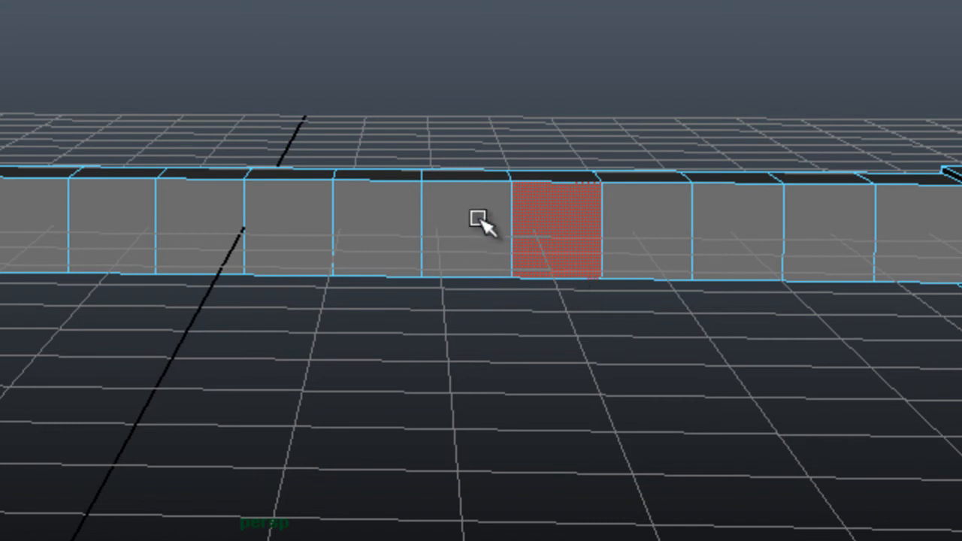
Select blocks of vertices along the bar's middle with the Move tool active, switching between object and vertex selection
left_click_drag(265, 148, 520, 398)
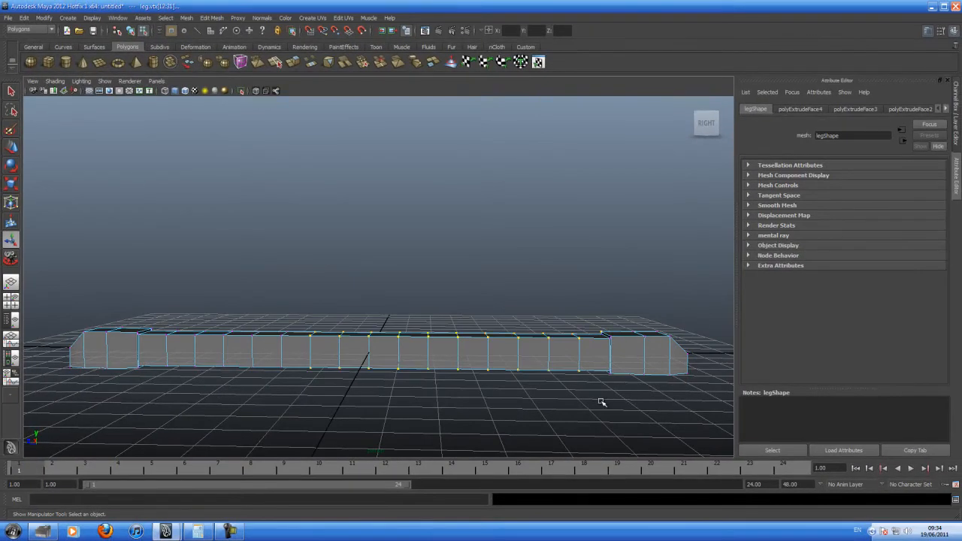
key("F8")
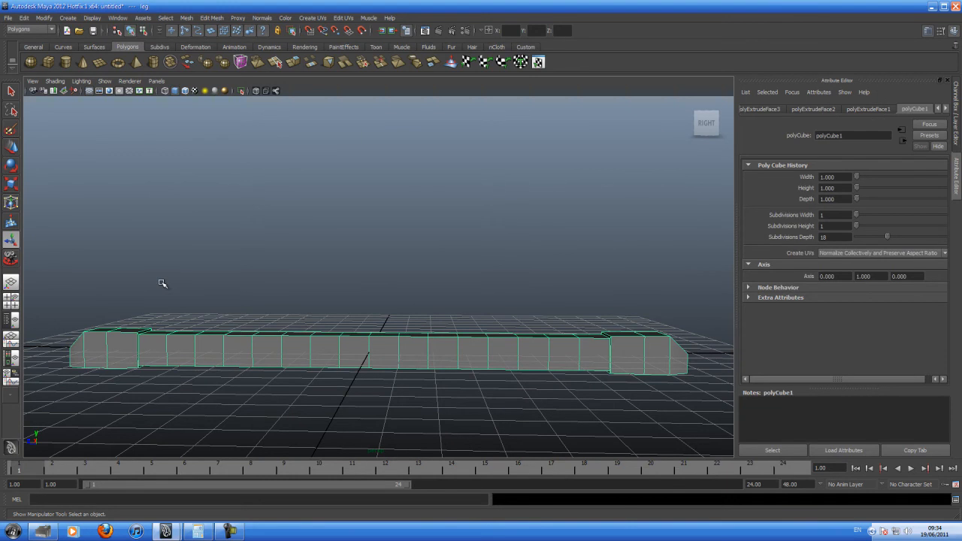
key("w")
left_click(368, 286)
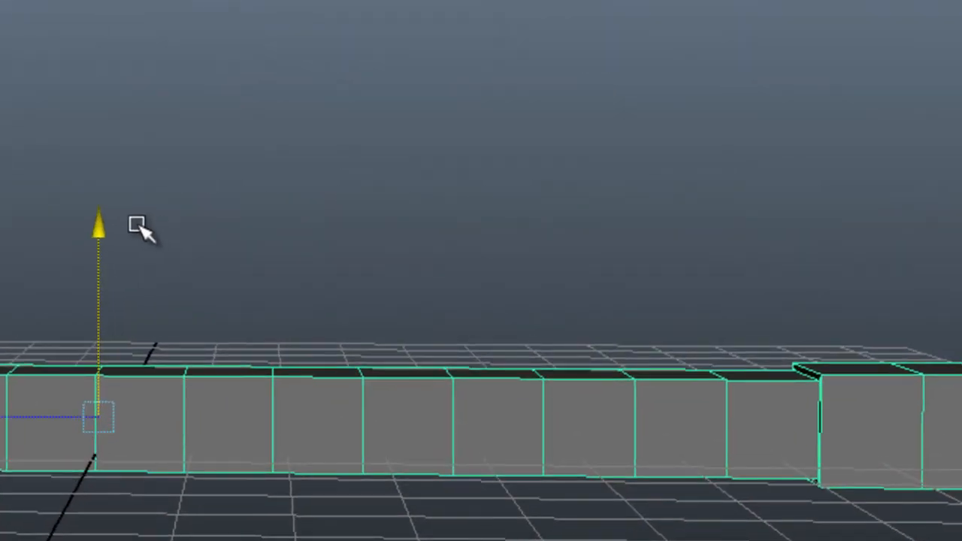
key("F9")
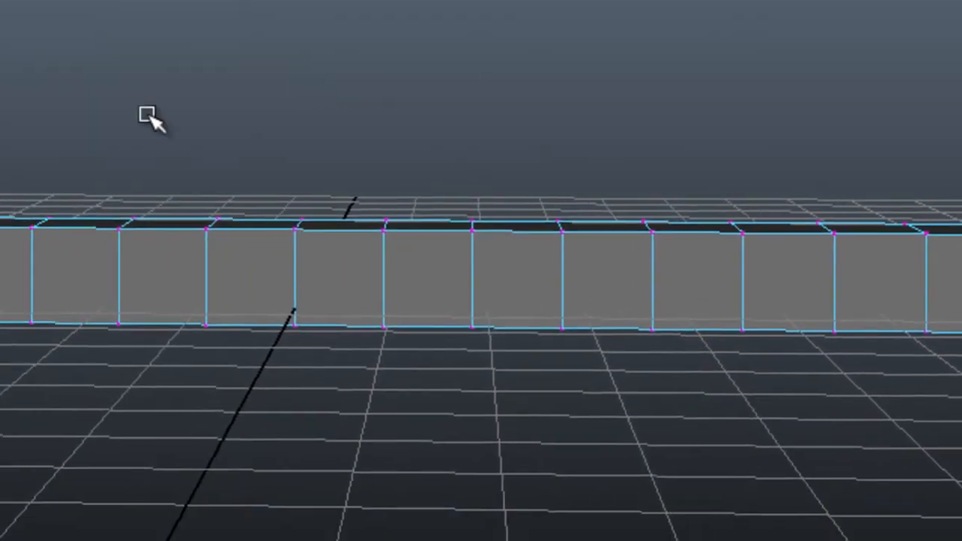
left_click_drag(97, 97, 628, 364)
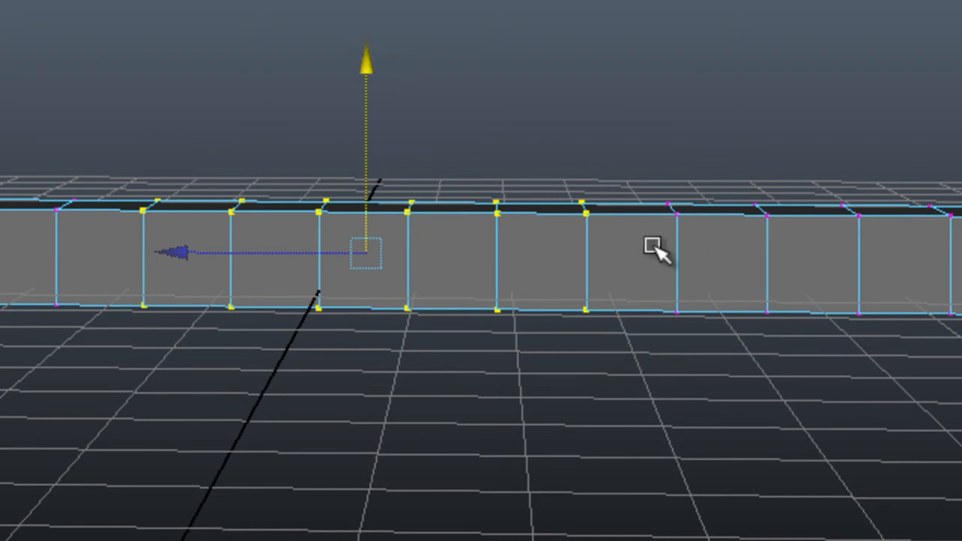
Try to raise the faces of three adjacent segments beside the bar's centre with the Move tool
key("F11")
left_click_drag(506, 134, 700, 319)
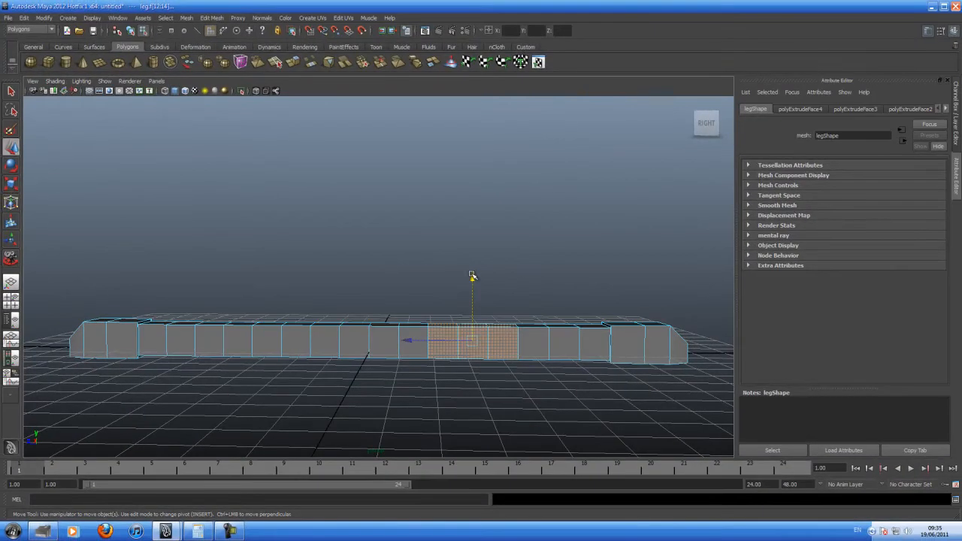
left_click_drag(472, 278, 475, 233)
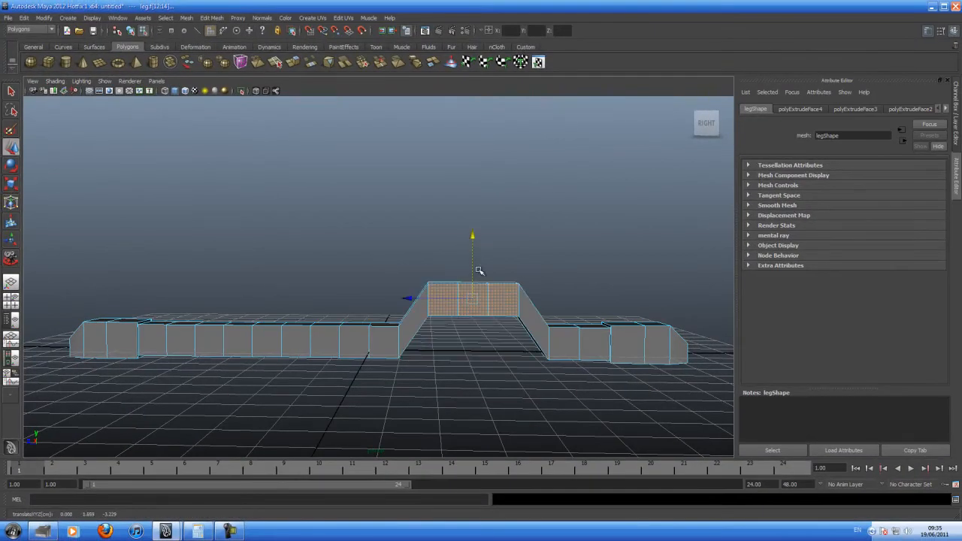
left_click_drag(474, 245, 475, 269)
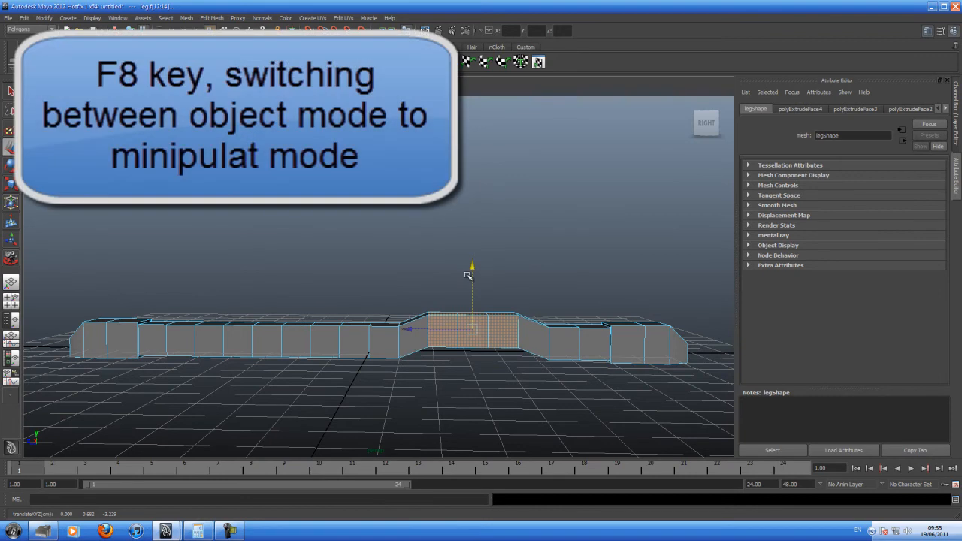
key("ctrl+z")
key("ctrl+z")
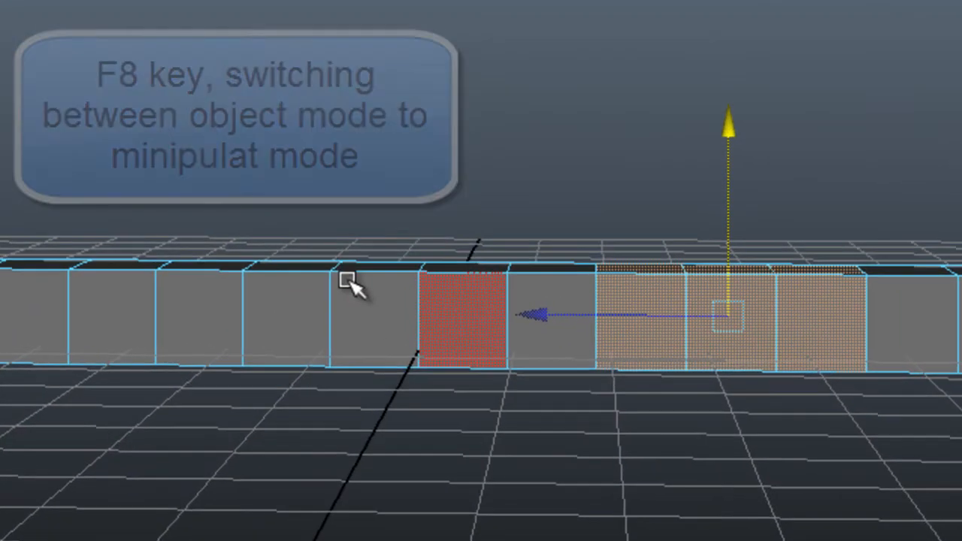
Select the four upper vertices of one segment near the bar's centre, and add faces on two nearby segments
key("F9")
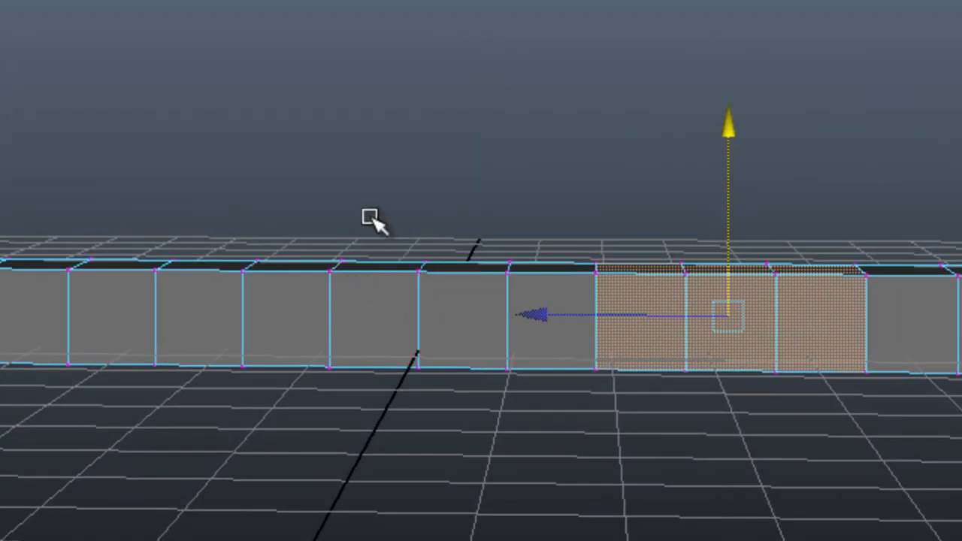
left_click_drag(357, 225, 369, 219, "alt")
left_click_drag(233, 150, 425, 303)
left_click_drag(539, 318, 495, 325, "alt")
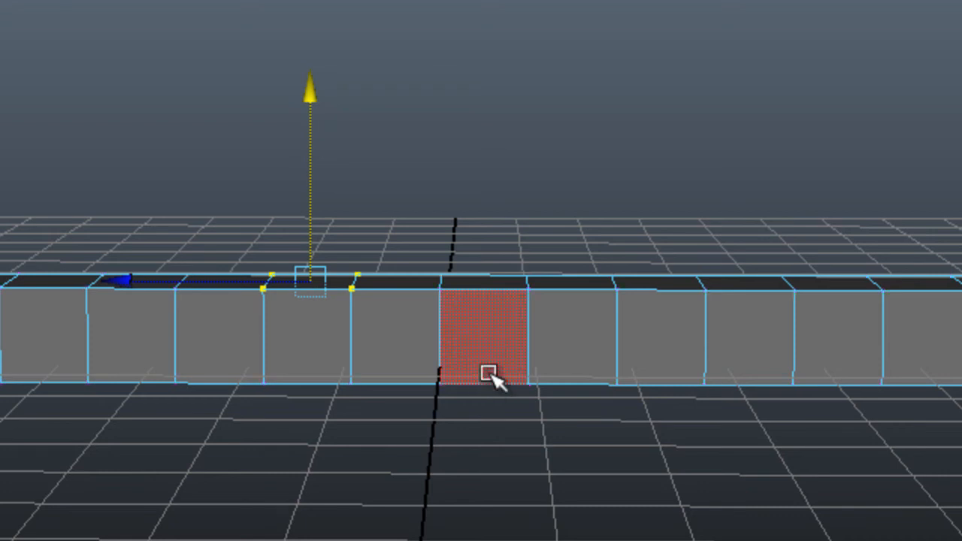
left_click(469, 305, "shift")
left_click(628, 312, "shift")
left_click_drag(551, 322, 830, 308, "alt")
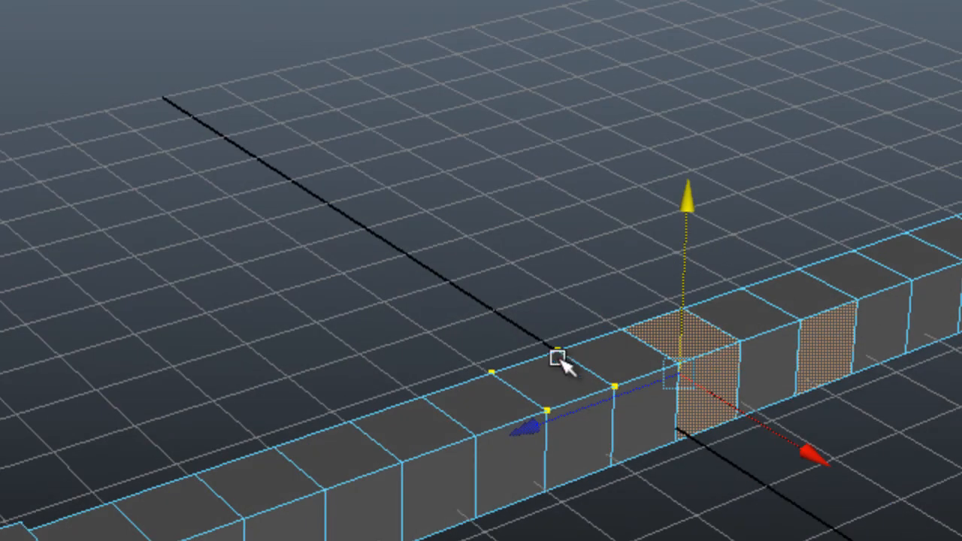
Examine the mixed selection of vertices and faces from several angles, and clear it
left_click_drag(552, 350, 451, 293, "alt")
right_click_drag(451, 289, 593, 357, "alt")
middle_click_drag(592, 356, 448, 339, "alt")
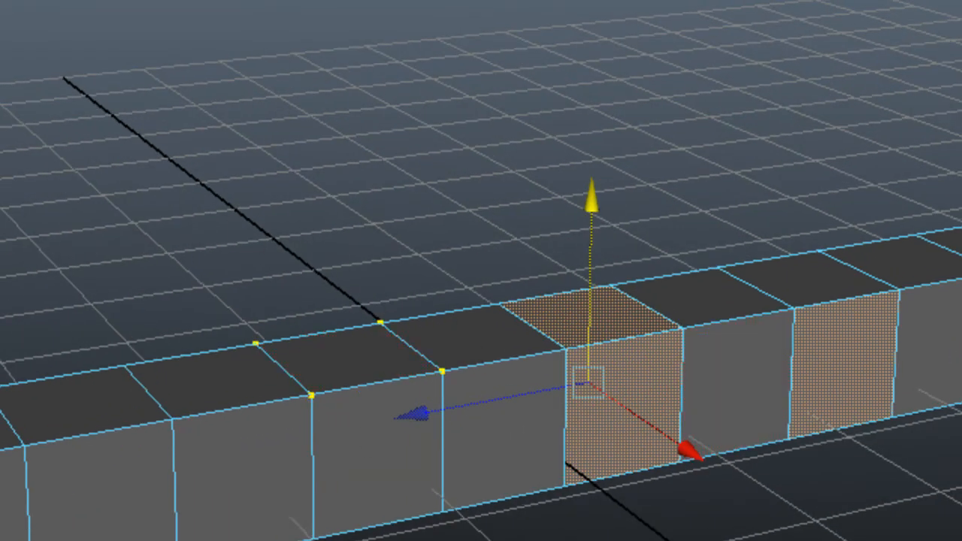
left_click_drag(591, 189, 614, 243)
key("f")
scroll(610, 241, "down", 3)
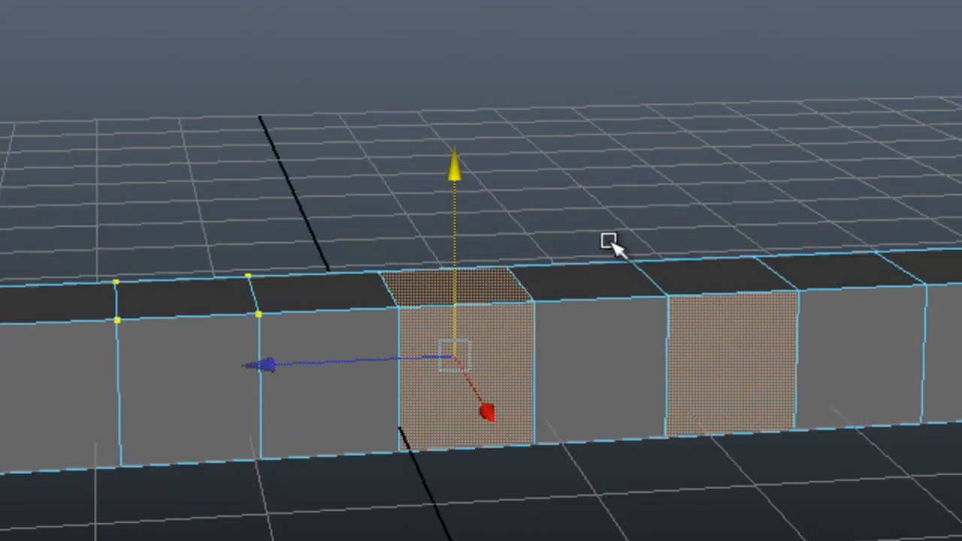
left_click_drag(323, 230, 477, 317, "alt")
middle_click_drag(478, 317, 516, 371, "alt")
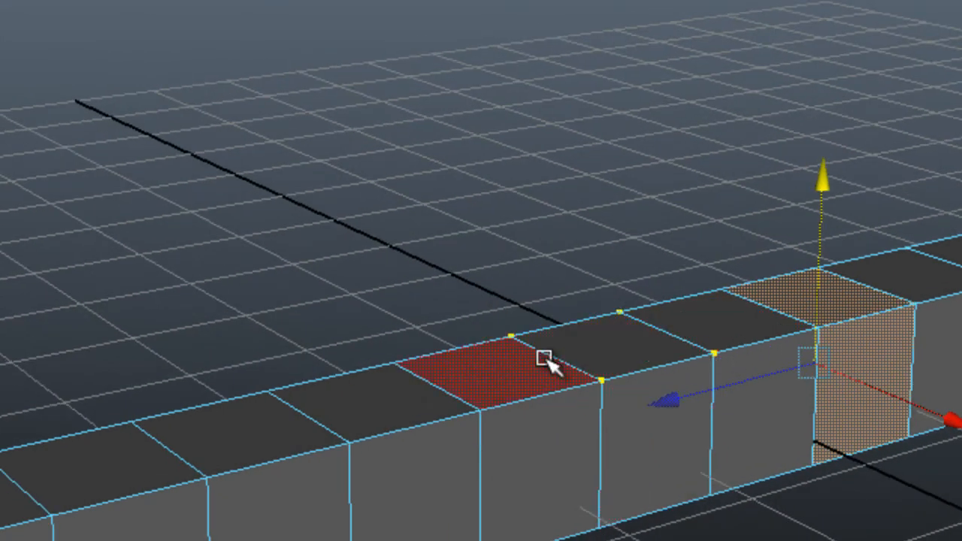
left_click(368, 392)
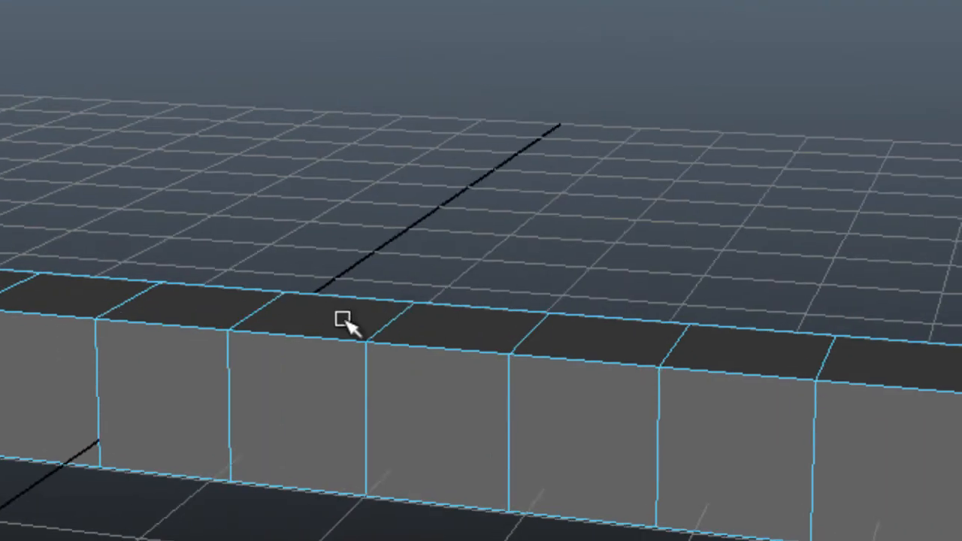
Try to raise the two upper vertices at the bar's centre by about 1.07
left_click_drag(344, 321, 363, 332, "alt")
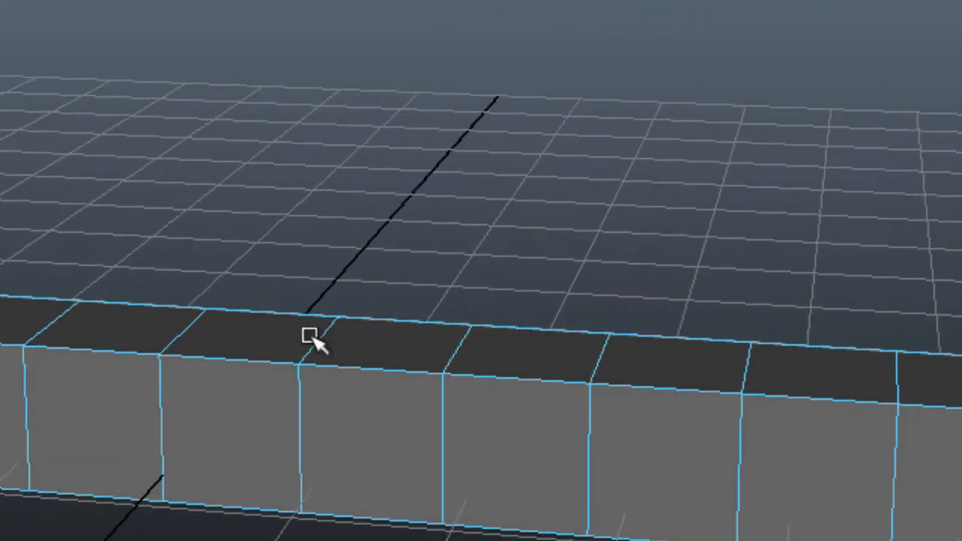
left_click(159, 354)
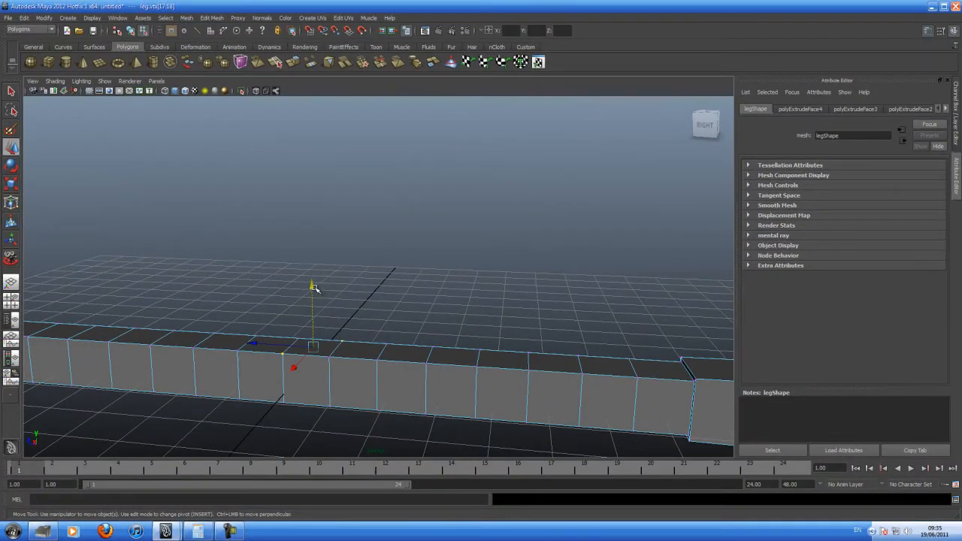
left_click_drag(314, 287, 315, 194)
left_click_drag(315, 263, 462, 283, "alt")
key("ctrl+z")
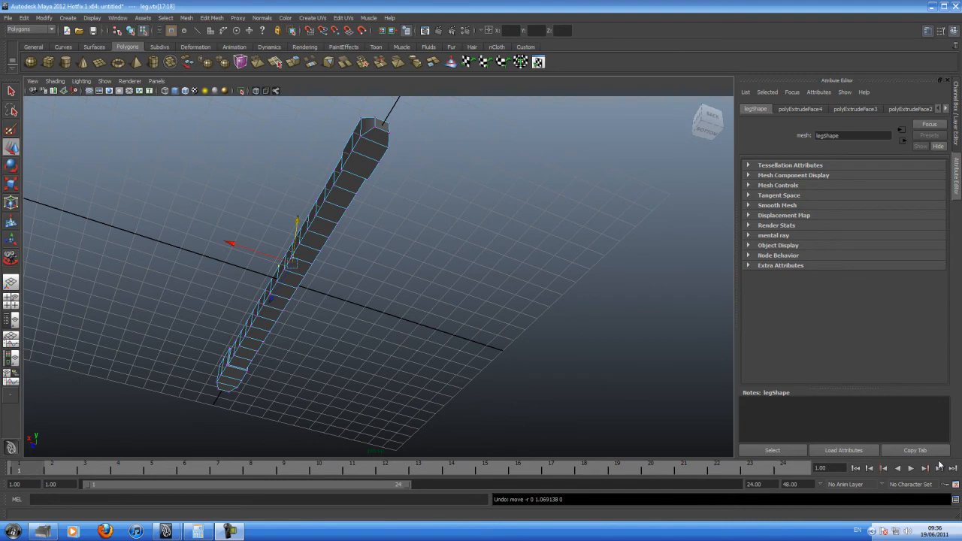
Clear the vertex selection and select the whole leg bar in object mode for moving
mouse_move(451, 398)
left_mouse_down("alt")
mouse_move(418, 380)
mouse_move(442, 401)
left_mouse_up("alt")
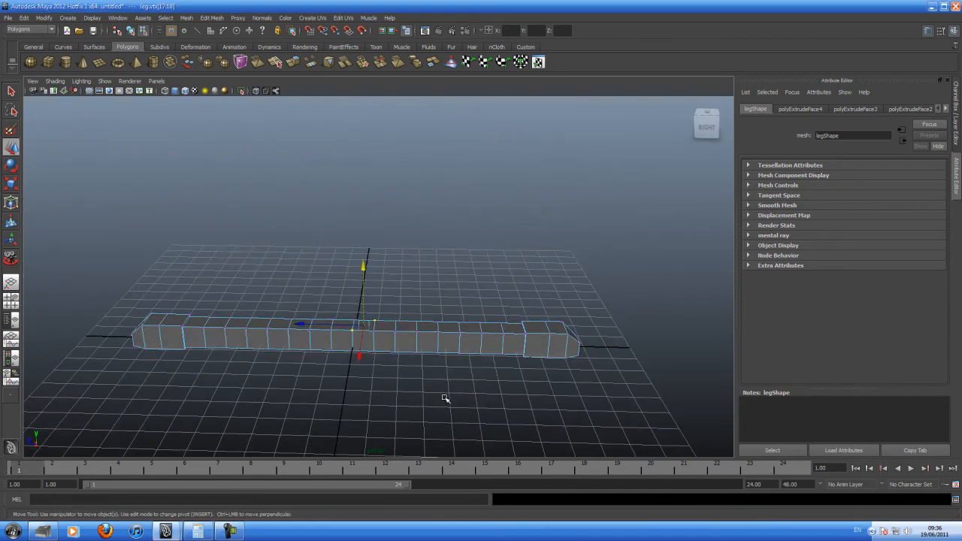
left_click(297, 287)
mouse_move(357, 329)
left_mouse_down("alt")
mouse_move(365, 309)
mouse_move(356, 315)
left_mouse_up("alt")
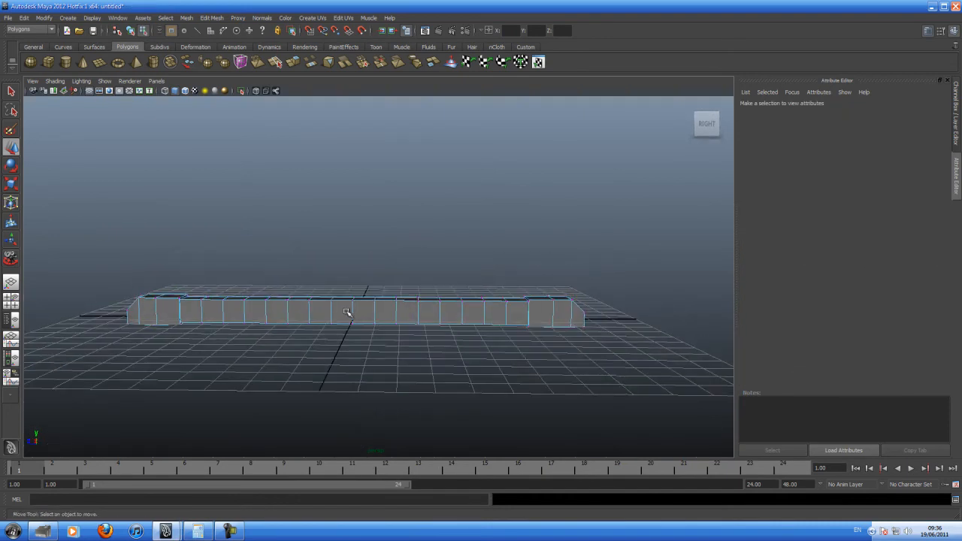
left_click(347, 311)
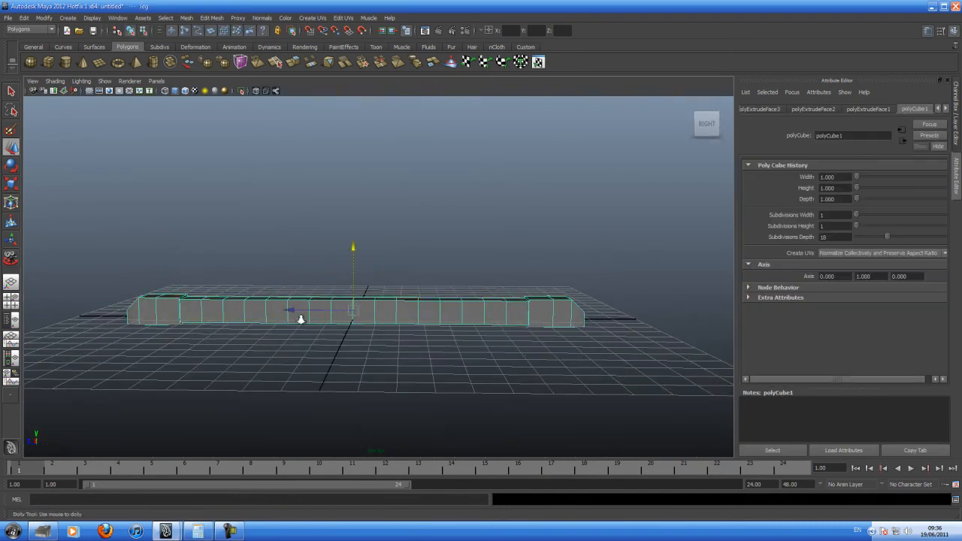
Duplicate the selected leg bar in place
right_click_drag(300, 320, 358, 330, "alt")
middle_click_drag(360, 347, 454, 376, "alt")
left_click_drag(454, 376, 370, 364, "alt")
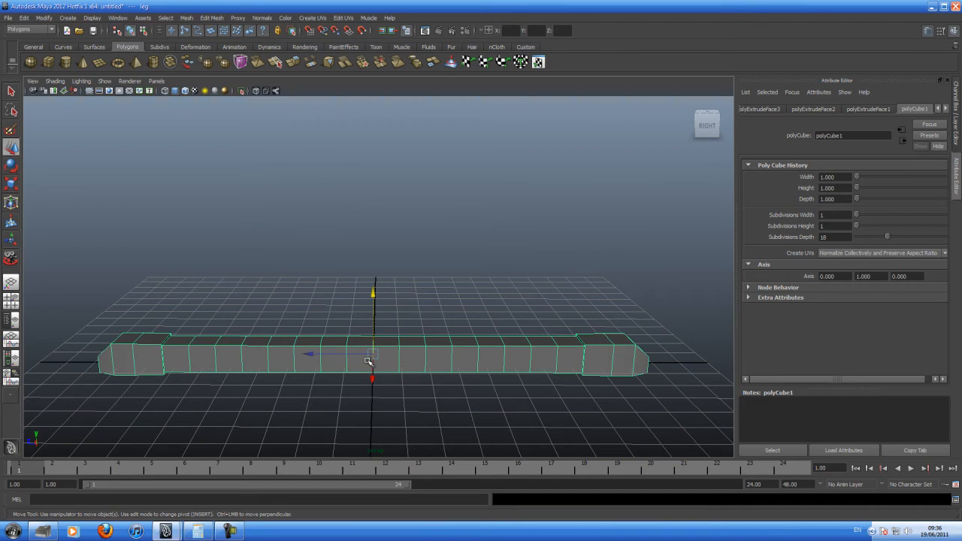
key("ctrl+d")
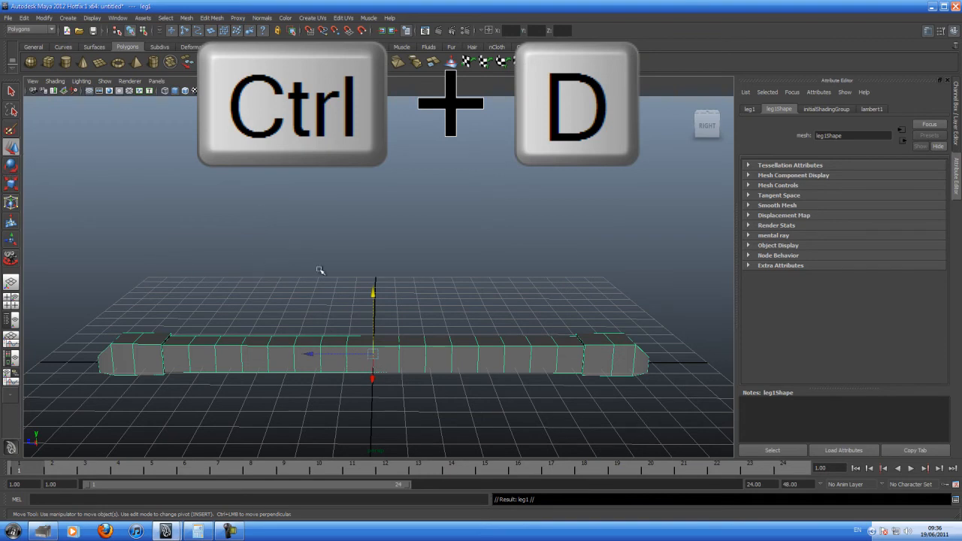
Try raising the duplicate bar above the original in two moves, and undo both
left_click_drag(375, 293, 373, 237)
left_click_drag(357, 314, 356, 294, "alt")
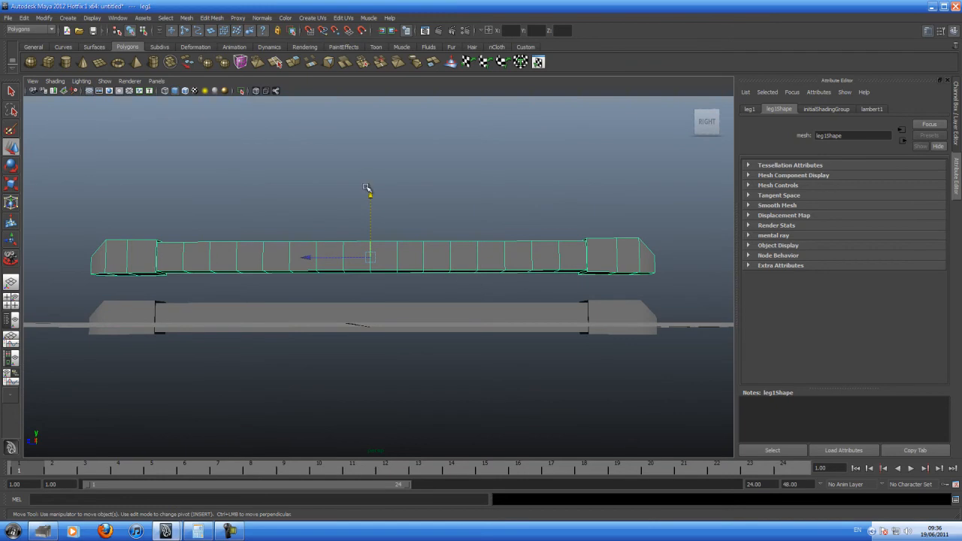
left_click_drag(368, 192, 371, 163)
left_click_drag(362, 213, 360, 226, "alt")
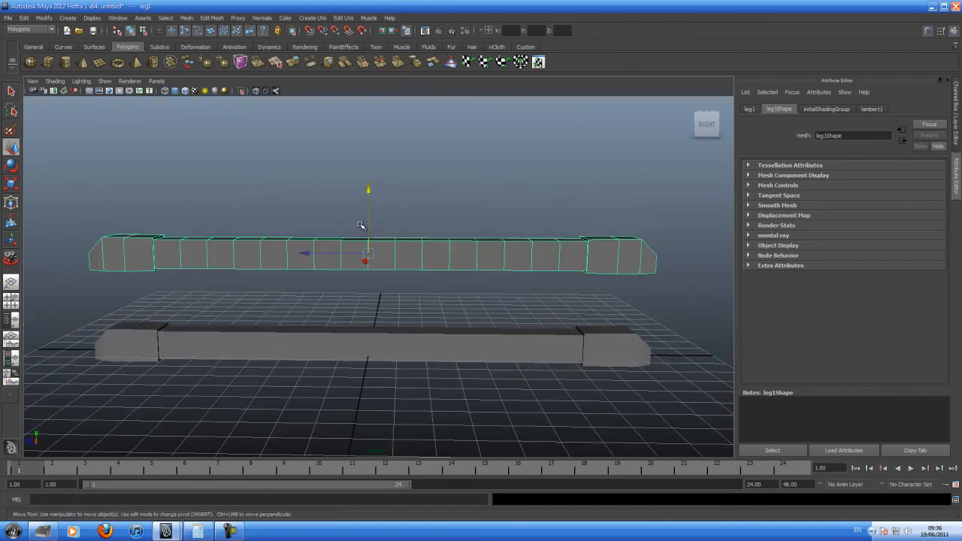
key("z")
key("z")
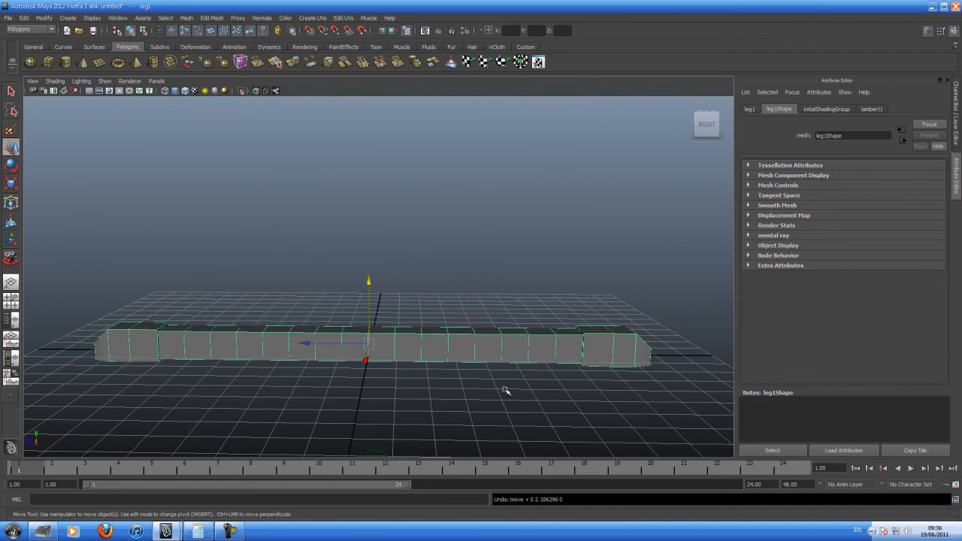
Rotate the duplicate bar freehand about its vertical axis to about 90 degrees, crossing the original
left_click_drag(505, 390, 506, 382, "alt")
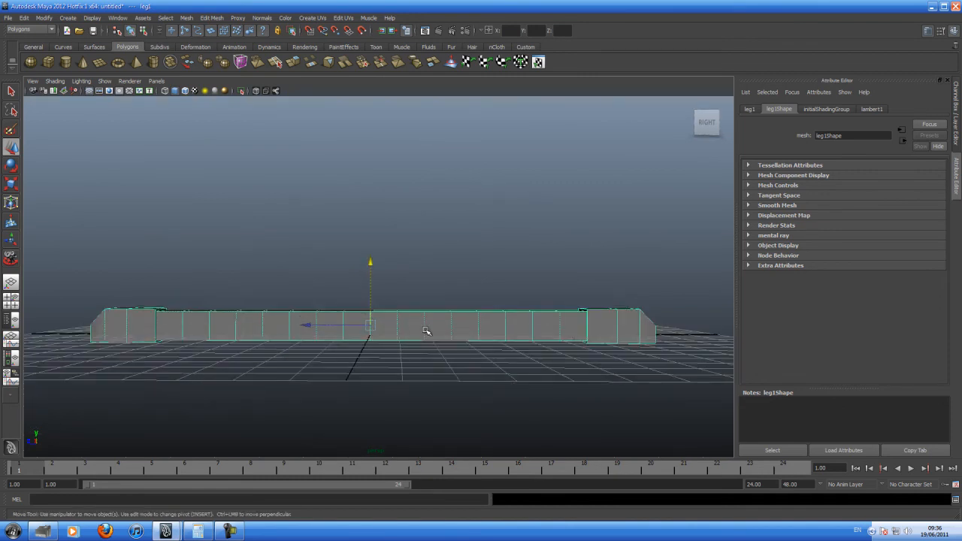
left_click(12, 167)
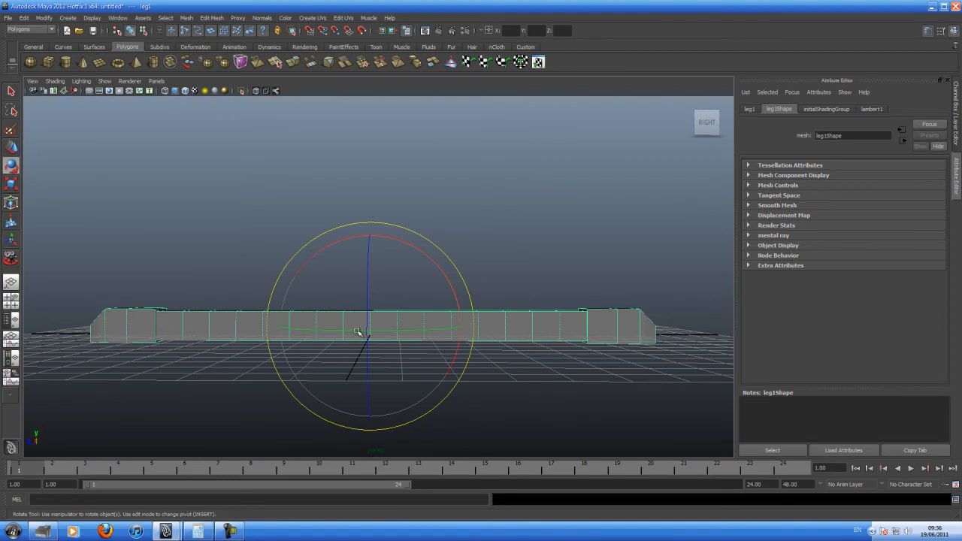
left_click_drag(344, 329, 402, 351)
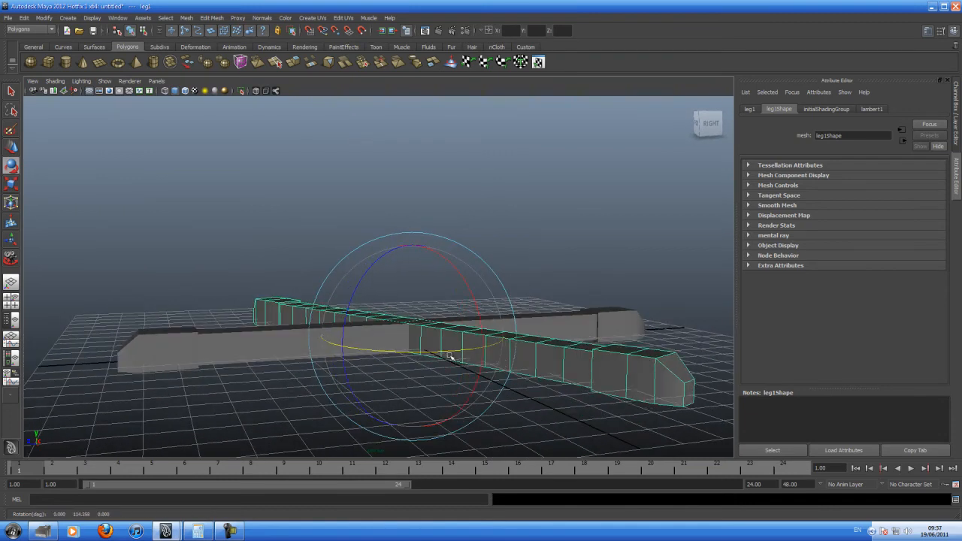
left_click_drag(471, 350, 433, 351)
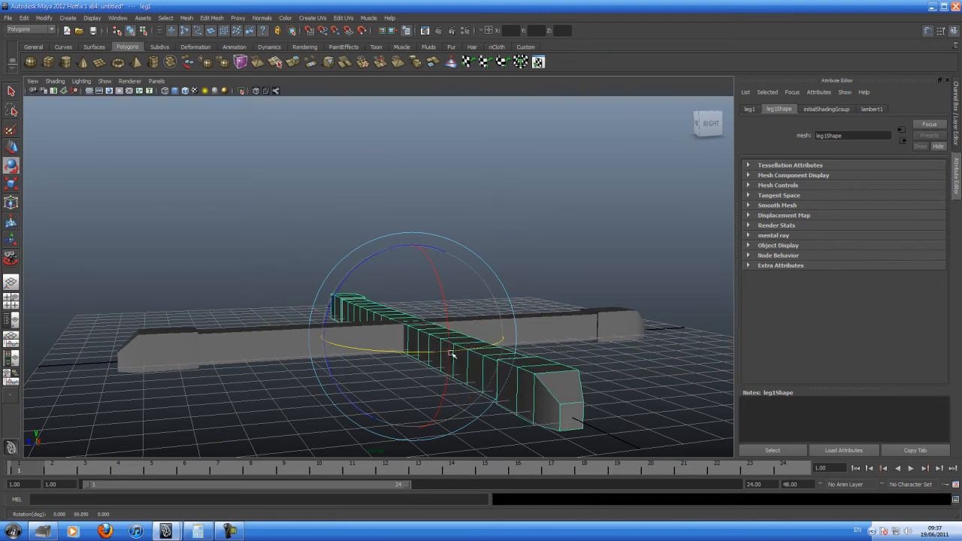
Try rotating the duplicate bar about the other axes, and undo those rotations
left_click_drag(444, 292, 350, 286)
left_click_drag(393, 255, 456, 262)
key("ctrl+z")
key("ctrl+z")
key("ctrl+z")
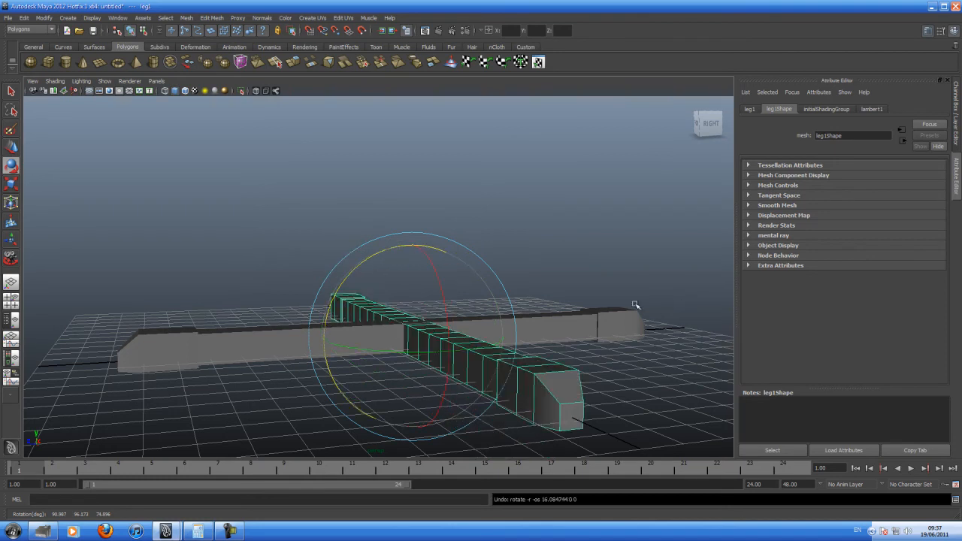
Rotate the duplicate bar about Y to about 88.5 degrees and display its transform channels
left_click_drag(666, 303, 579, 311, "alt")
left_click_drag(393, 326, 396, 352, "alt")
left_click_drag(371, 382, 438, 375)
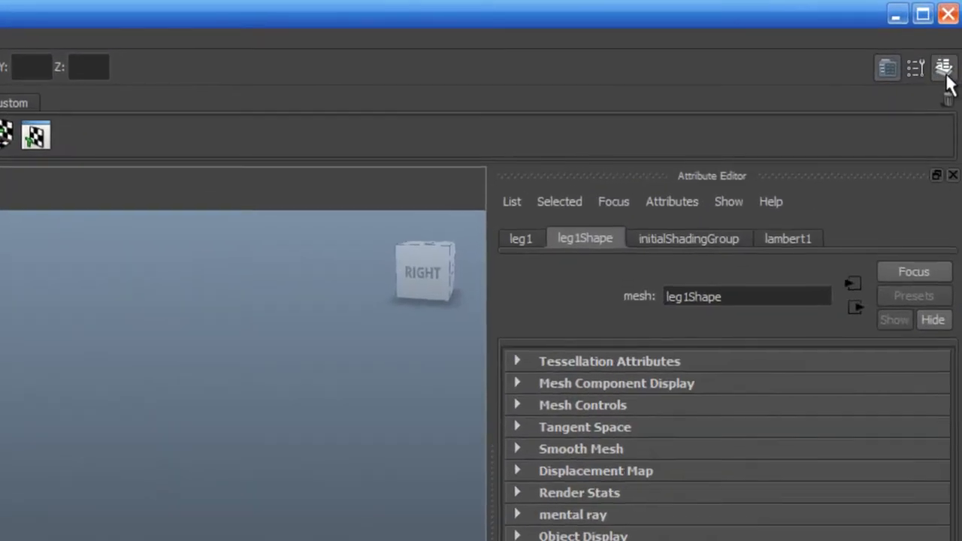
left_click(954, 33)
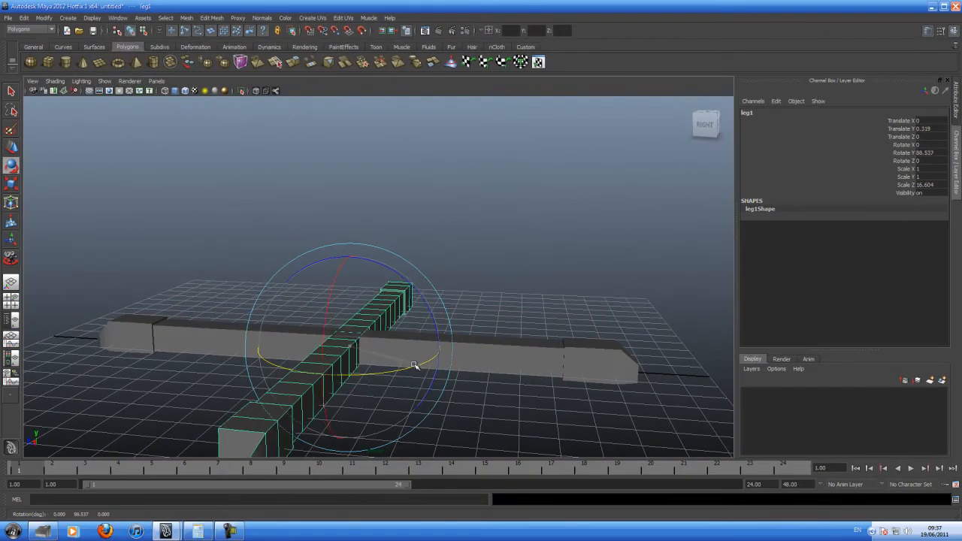
Rotate the duplicate bar back and forth about Y, ending at about 67.6 degrees
left_click_drag(414, 365, 367, 375)
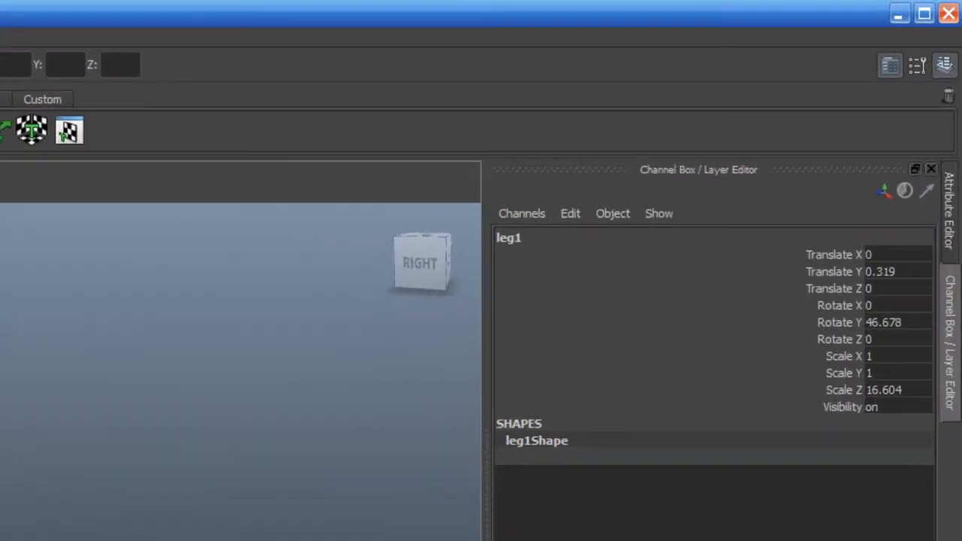
left_click_drag(0, 540, 22, 540)
mouse_move(0, 540)
left_mouse_down()
mouse_move(31, 540)
mouse_move(2, 540)
left_mouse_up()
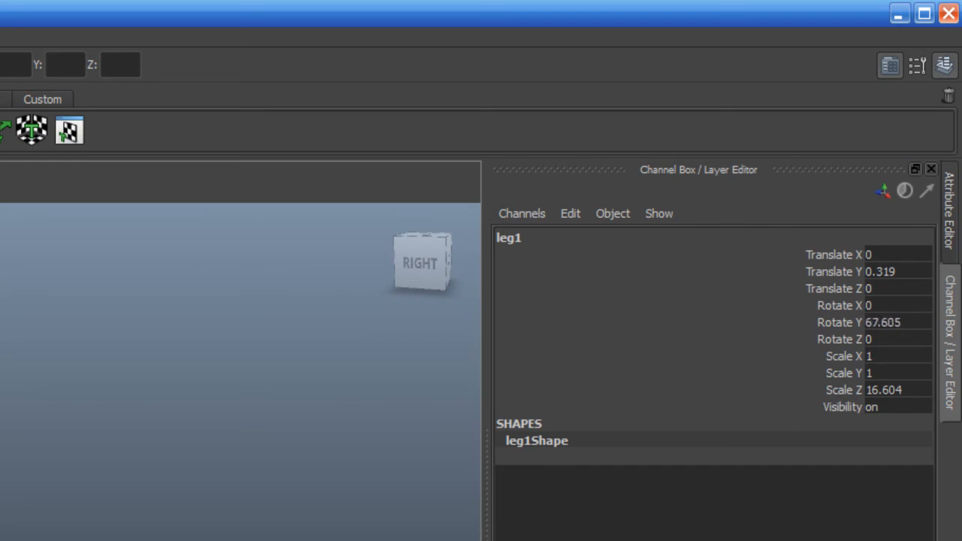
Set the duplicate bar's Rotate Y to 90 and clear the selection
left_click(905, 327)
type("90")
key("Return")
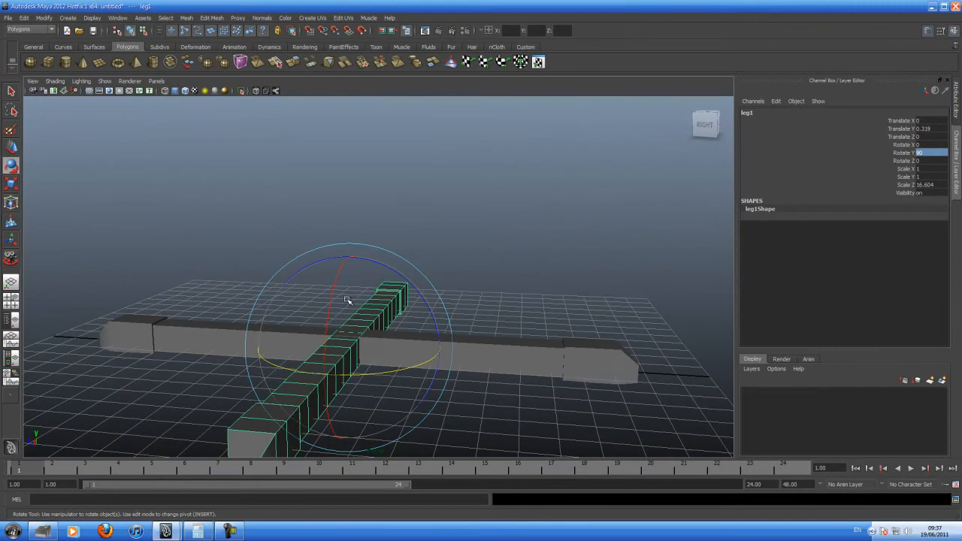
left_click_drag(567, 378, 446, 348, "alt")
right_click_drag(446, 348, 419, 346, "alt")
left_click_drag(419, 347, 230, 348, "alt")
left_click_drag(485, 298, 335, 337, "alt")
left_click(533, 298)
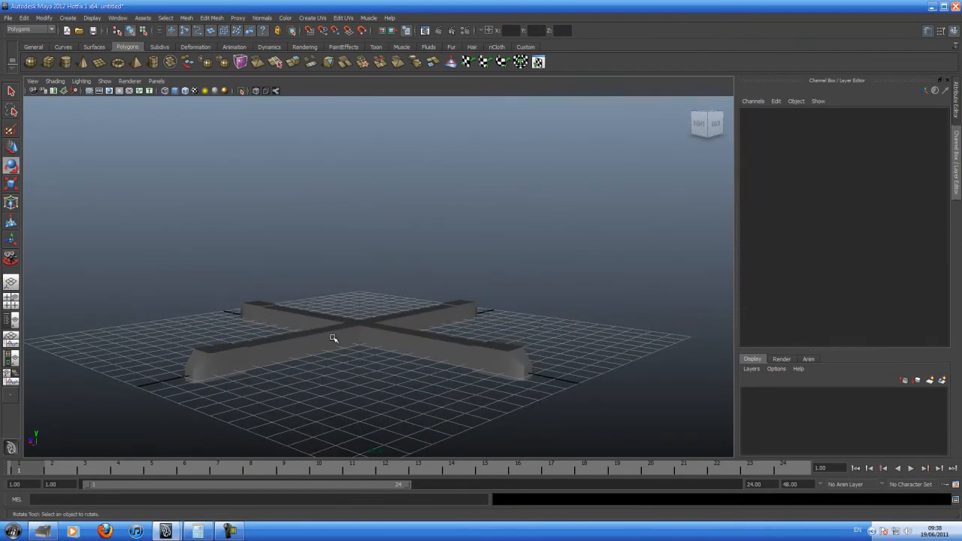
Create a polygon cylinder at the centre of the crossed bars and raise it to about 0.81 on Y
left_click(66, 61)
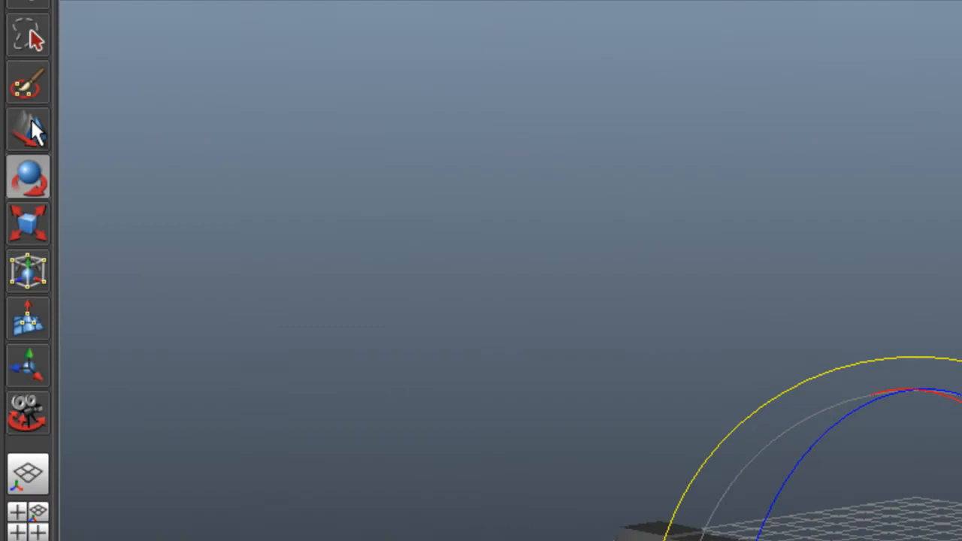
left_click(30, 128)
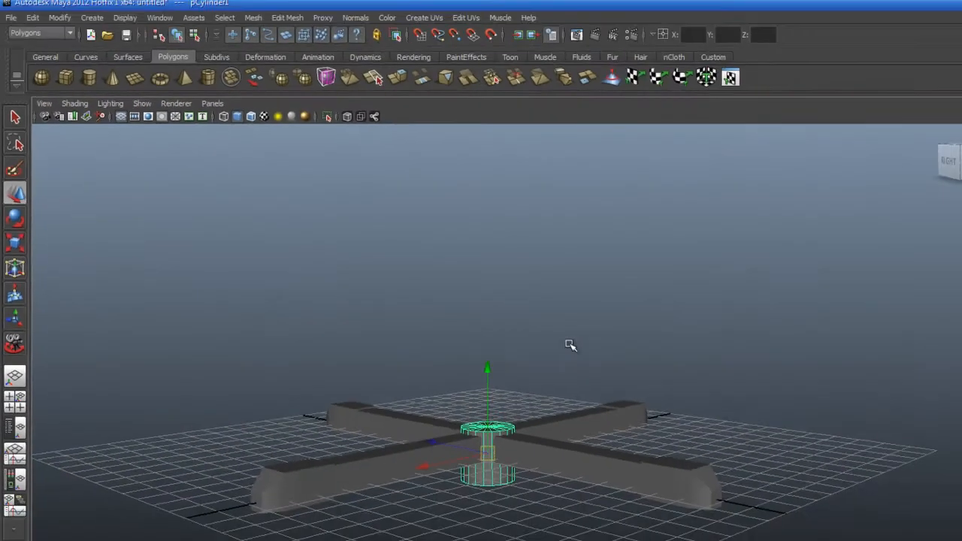
left_click_drag(475, 364, 474, 343)
right_click_drag(433, 370, 520, 429, "alt")
left_click_drag(520, 429, 559, 369, "alt")
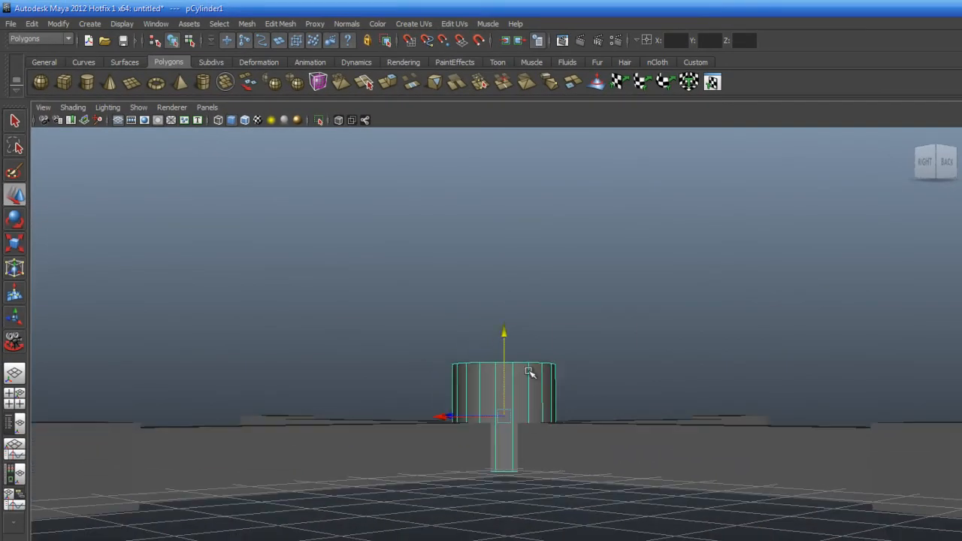
mouse_move(504, 333)
left_mouse_down("alt")
mouse_move(503, 358)
mouse_move(503, 338)
left_mouse_up("alt")
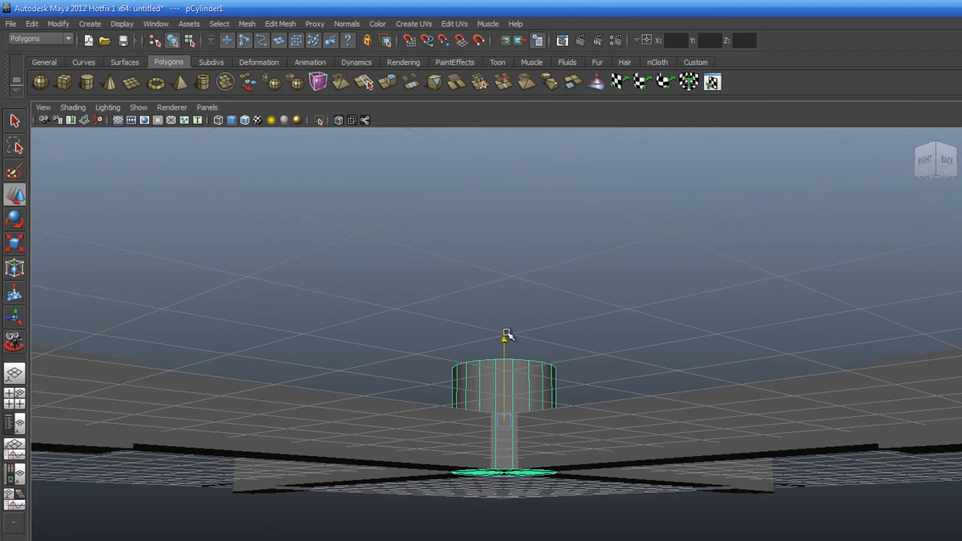
left_click_drag(507, 335, 580, 434, "alt")
right_click_drag(625, 449, 466, 436, "alt")
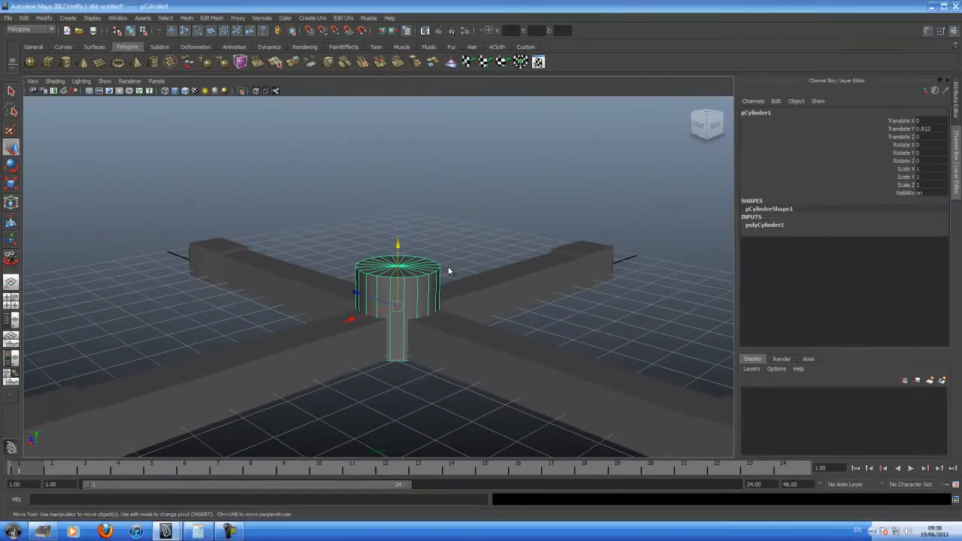
Show the four-view layout and enlarge the top view for a close look at the cylinder
key("space")
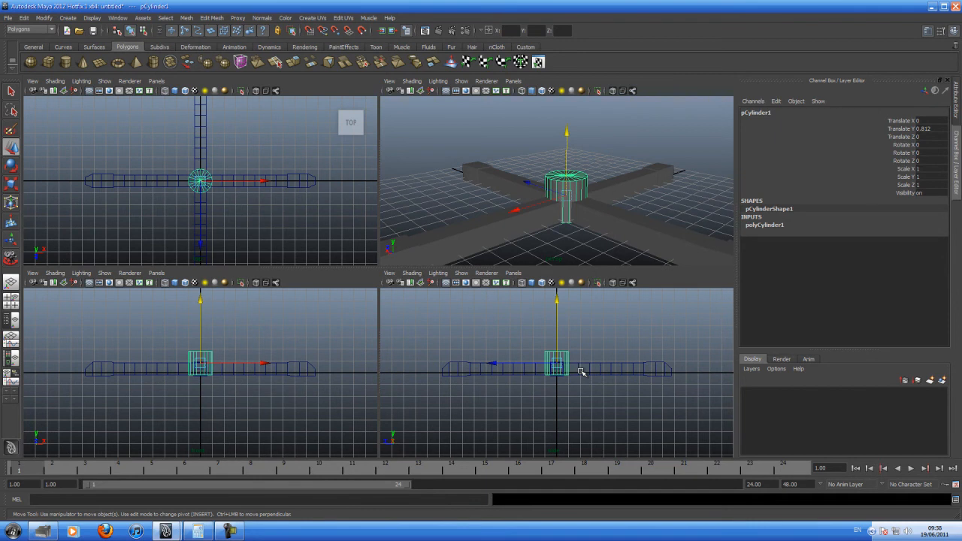
scroll(581, 377, "down", 3)
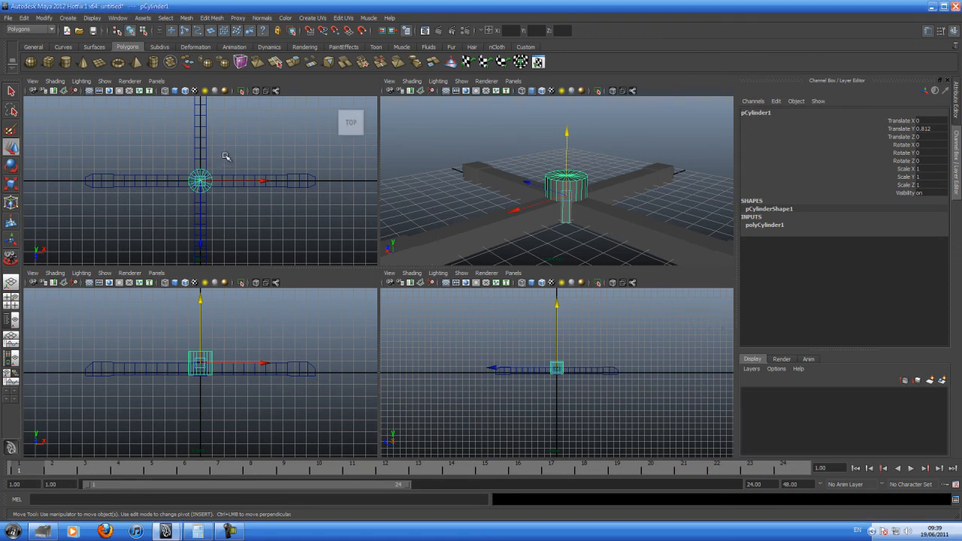
key("space")
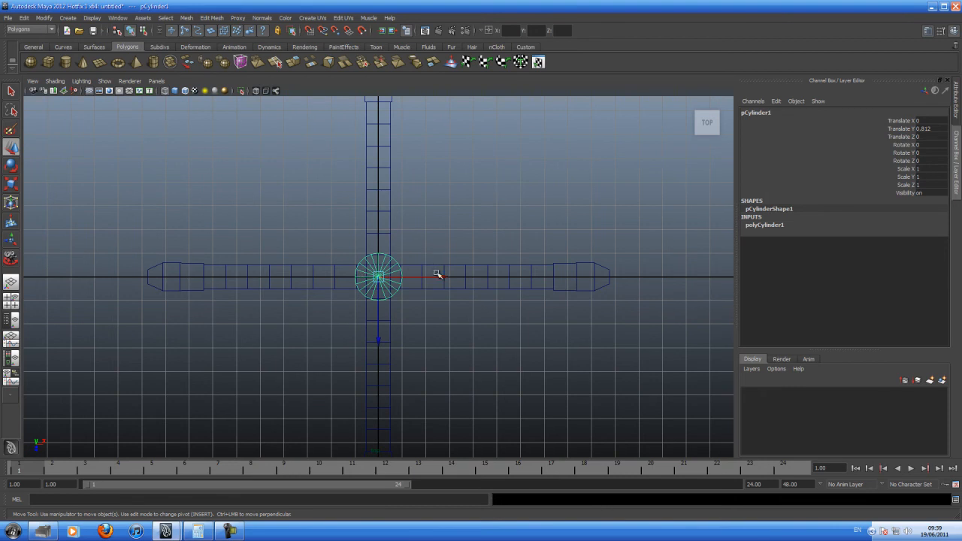
scroll(399, 295, "up", 3)
scroll(399, 295, "up", 6)
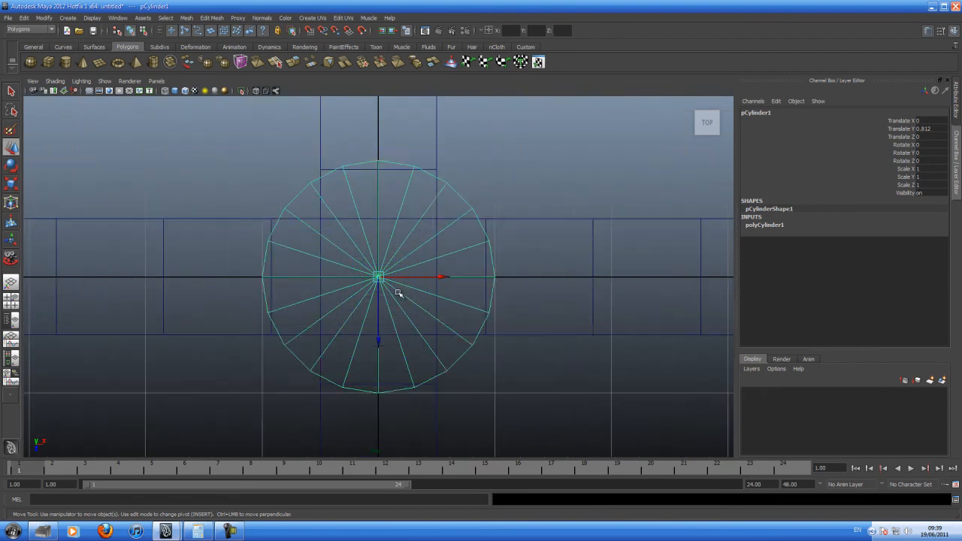
Try shifting the cylinder slightly along X in the top view, and undo the move
mouse_move(446, 277)
left_mouse_down()
mouse_move(429, 276)
mouse_move(441, 276)
left_mouse_up()
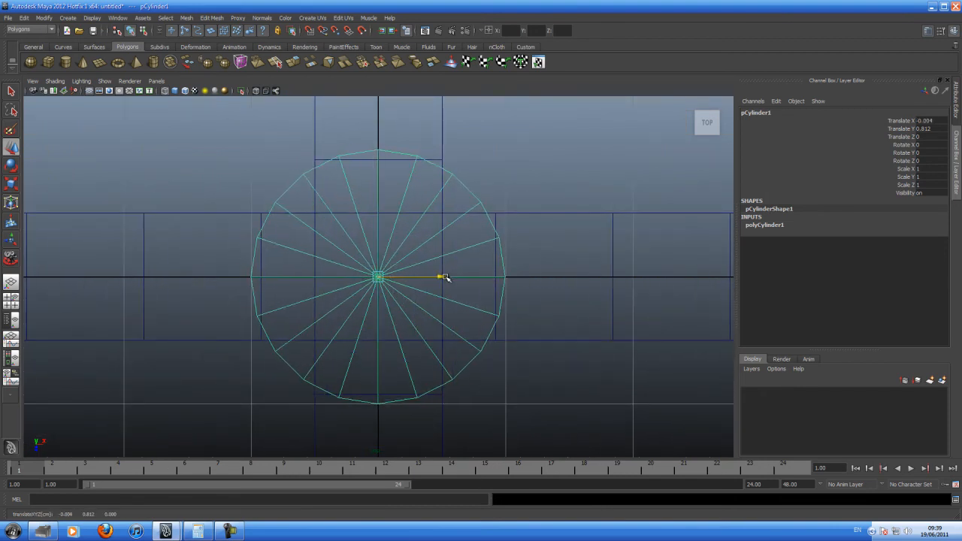
key("ctrl+z")
scroll(481, 275, "down", 7)
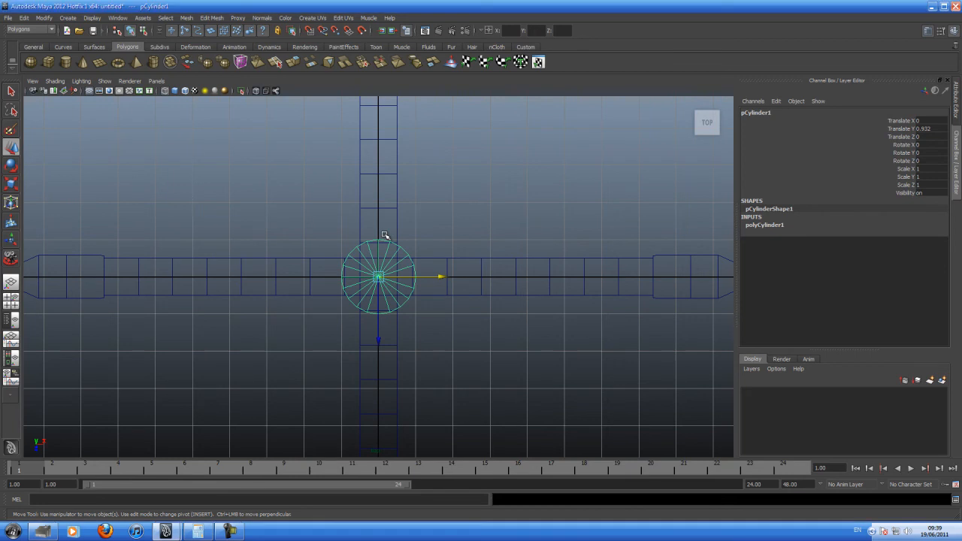
Switch repeatedly between the four-view layout and single enlarged views to compare the model's viewing angles
key("space")
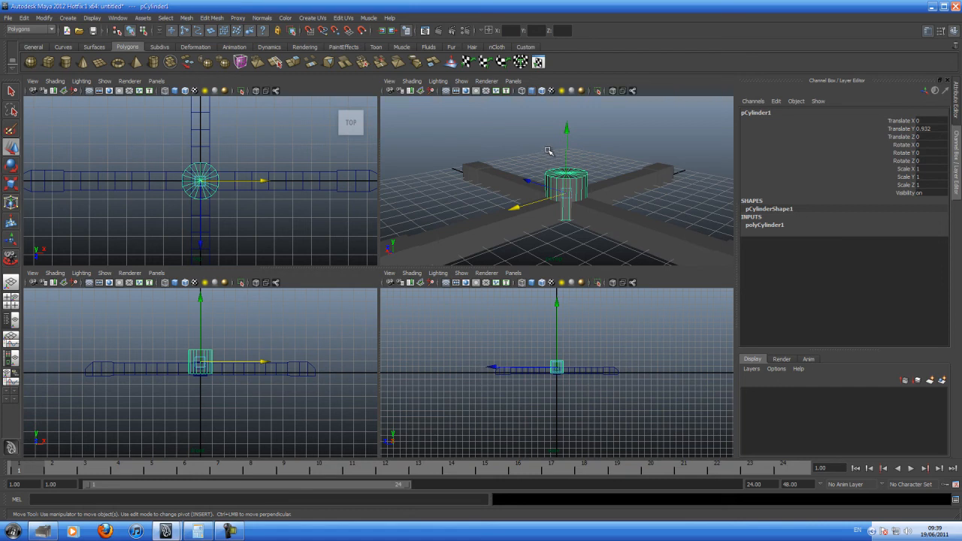
key("space")
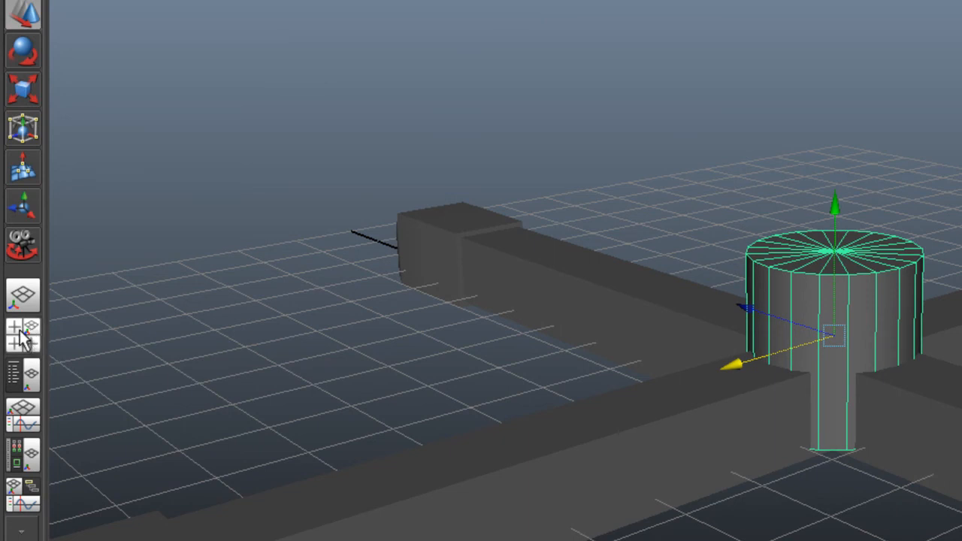
left_click(22, 336)
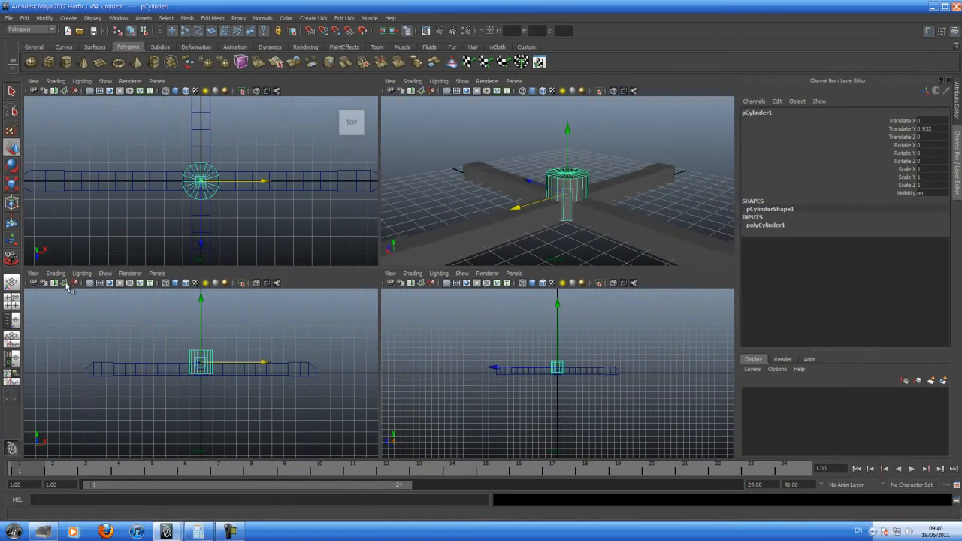
key("space")
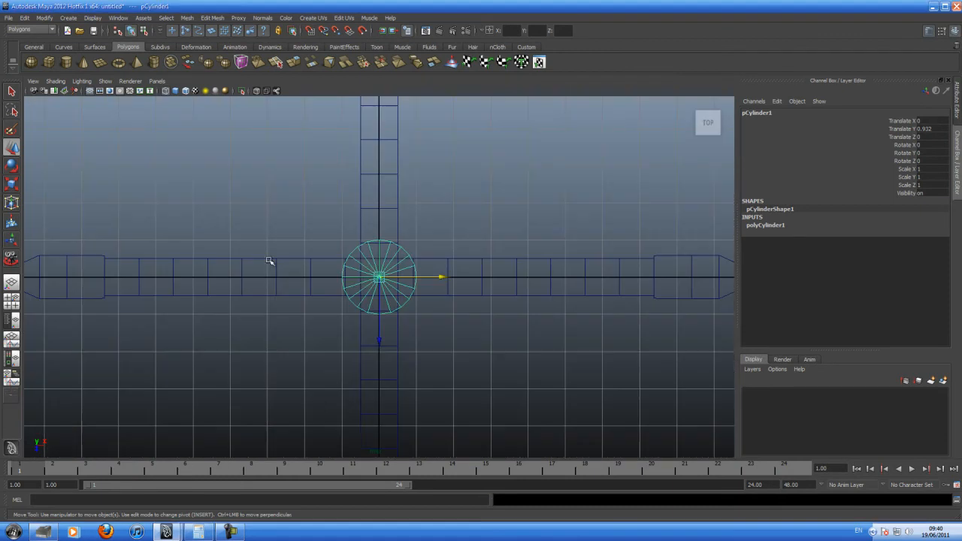
key("space")
key("space")
key("space")
key("space")
key("space")
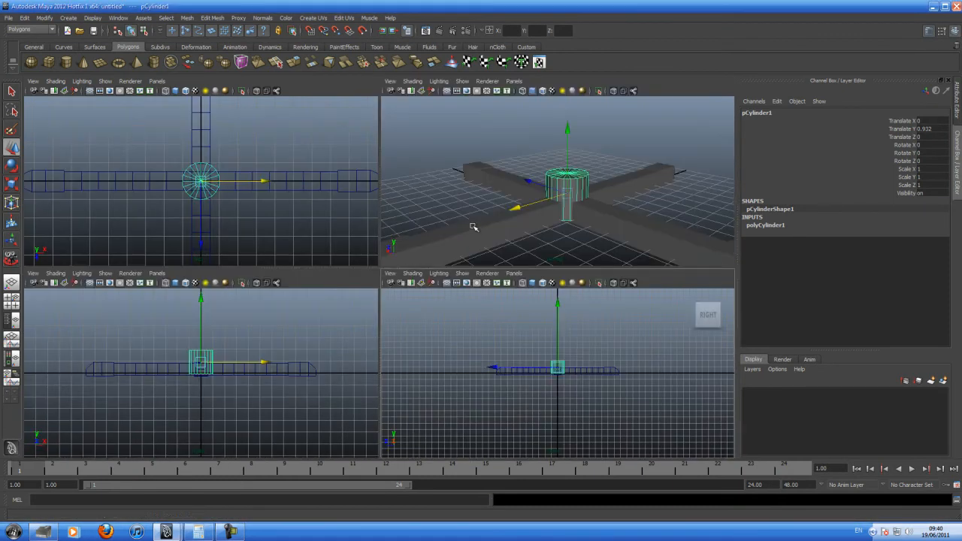
Lower the cylinder to about 0.85 on Y in the perspective view, and enlarge the front view
key("space")
left_click_drag(405, 244, 438, 328, "alt")
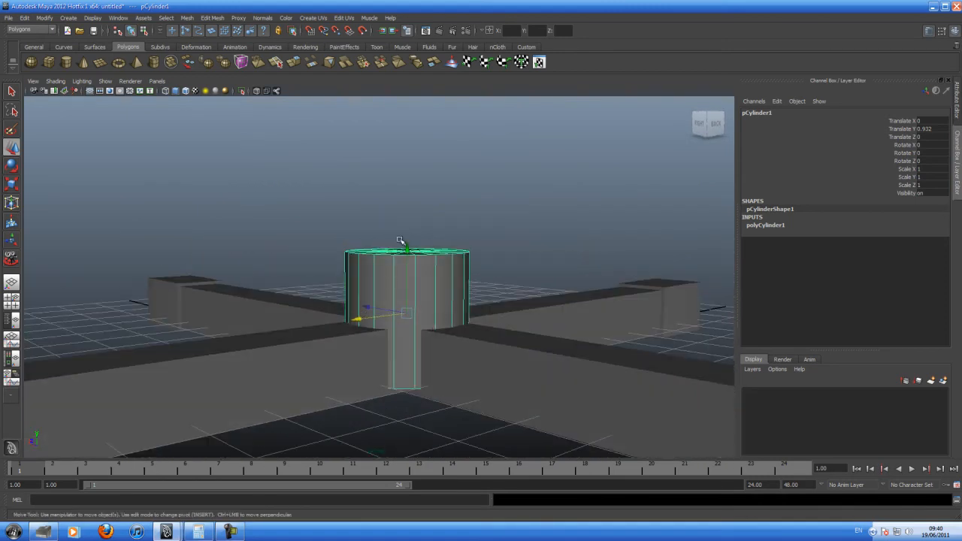
middle_click_drag(406, 248, 408, 253)
key("space")
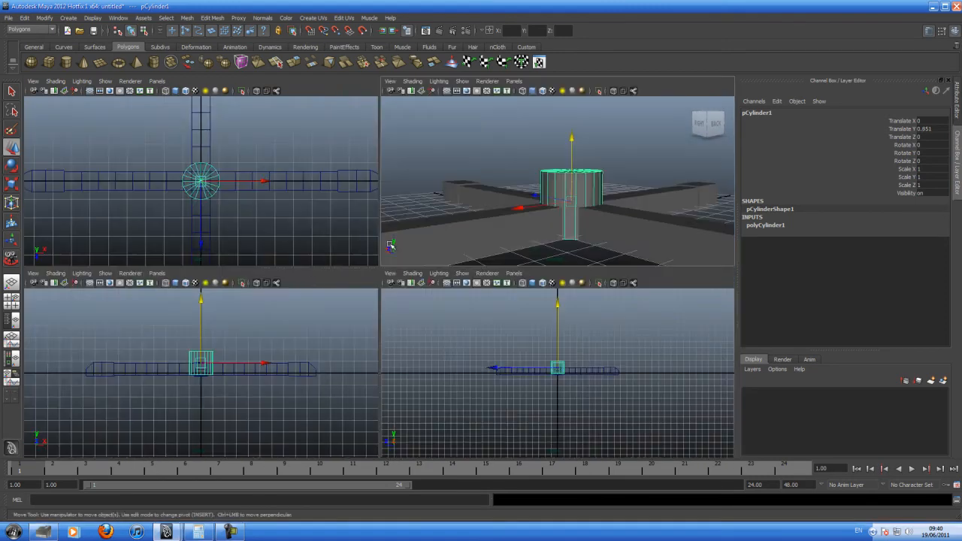
key("space")
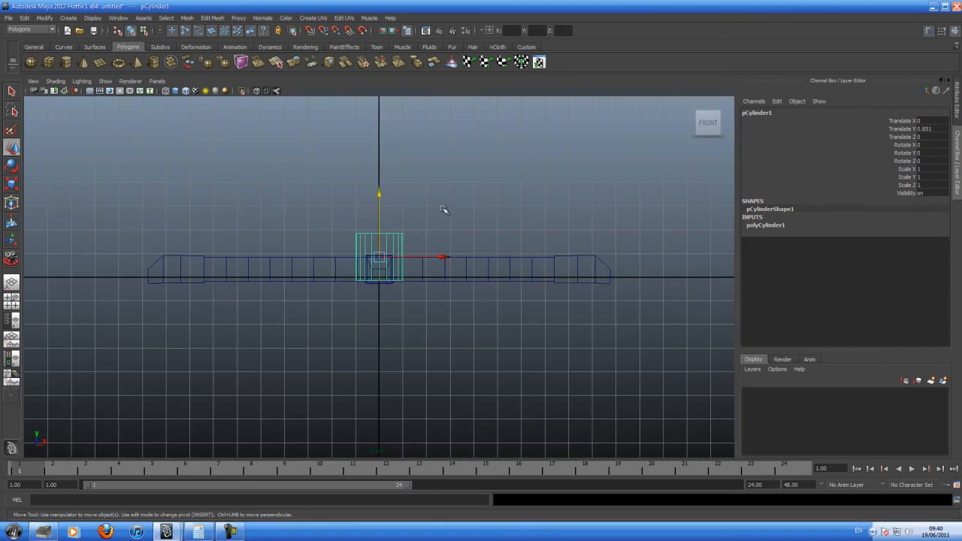
Lower the cylinder to 0.821 on Y in the front view, and return to the perspective view
scroll(509, 320, "up", 4)
scroll(430, 308, "up", 3)
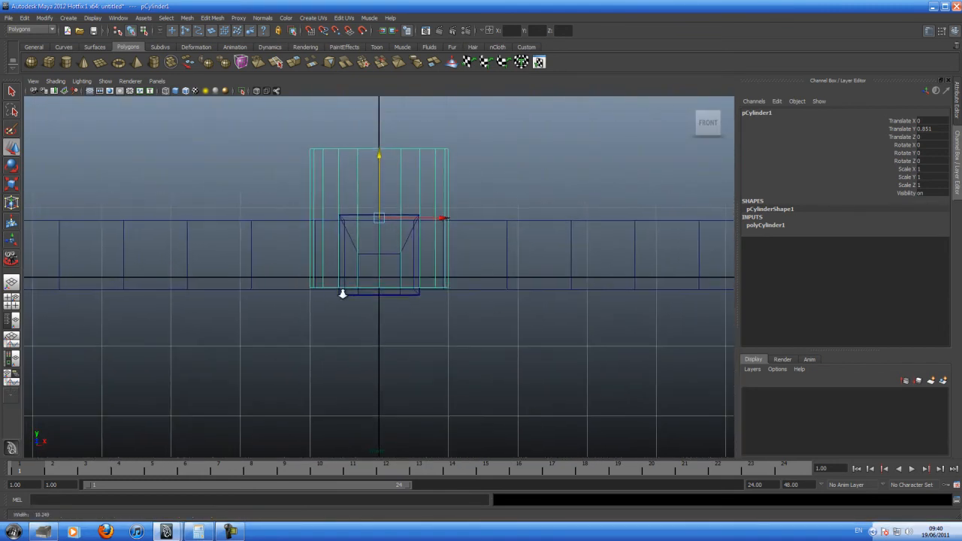
left_click_drag(382, 140, 380, 145)
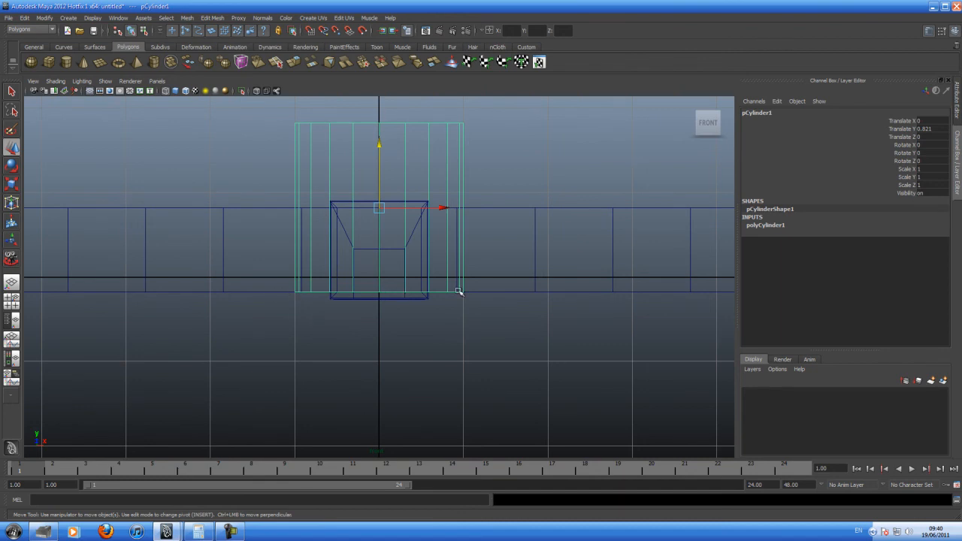
key("space")
key("space")
left_click_drag(446, 353, 394, 352, "alt")
left_click_drag(453, 339, 420, 410, "alt")
right_click_drag(555, 359, 384, 346, "alt")
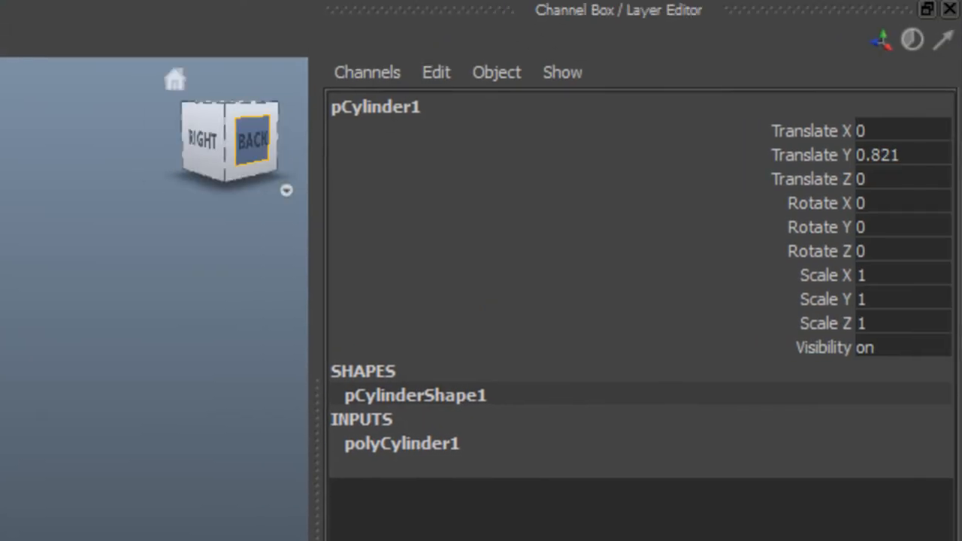
Set the cylinder's axis subdivisions to 50 and its cap subdivisions to 0
key("ctrl+a")
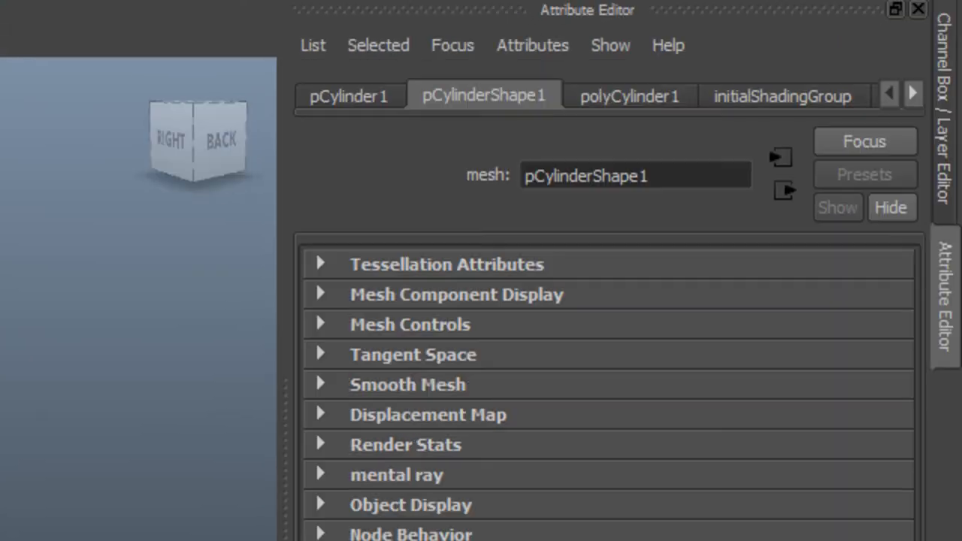
left_click(623, 103)
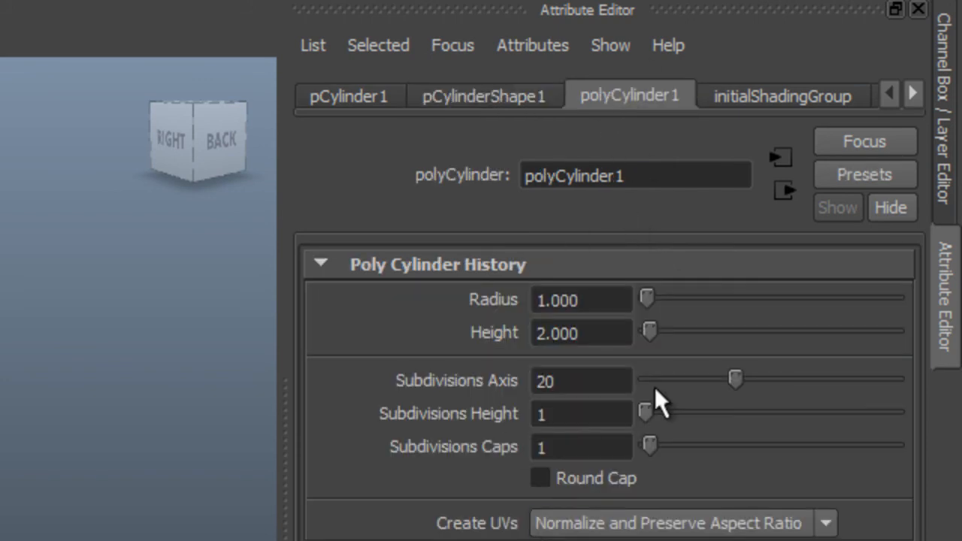
left_click_drag(737, 377, 952, 362)
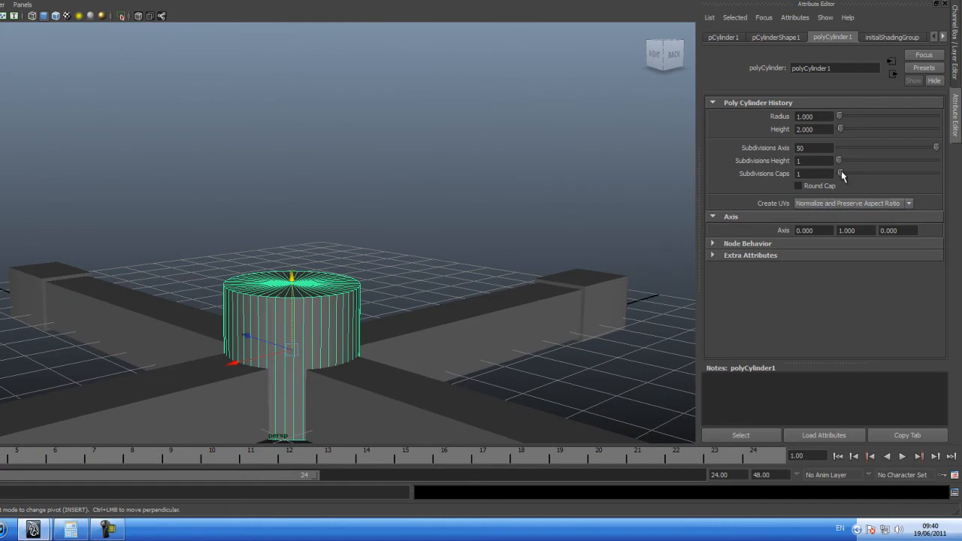
left_click_drag(842, 175, 839, 175)
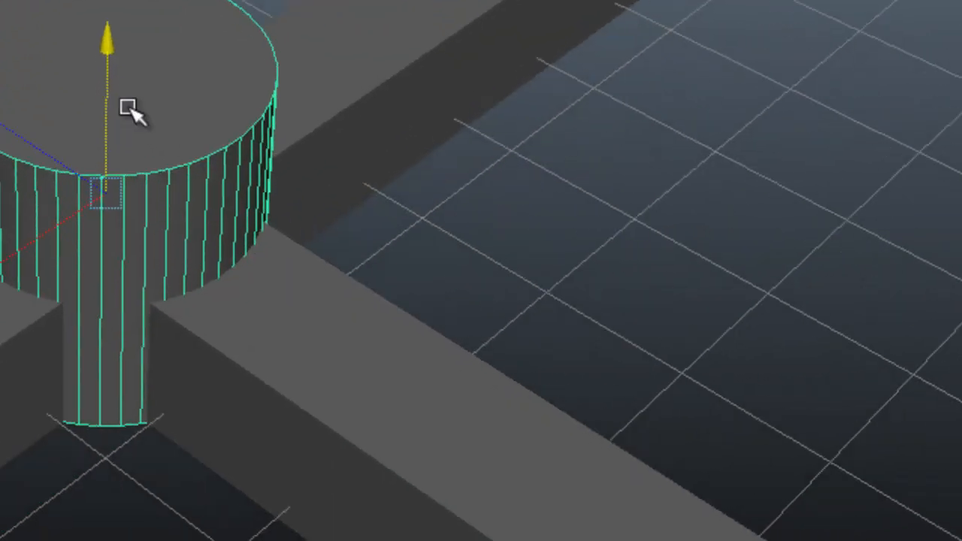
Select the cylinder's top face, extrude it and scale the new face inward to about two thirds of its size
left_click_drag(128, 108, 98, 150, "alt")
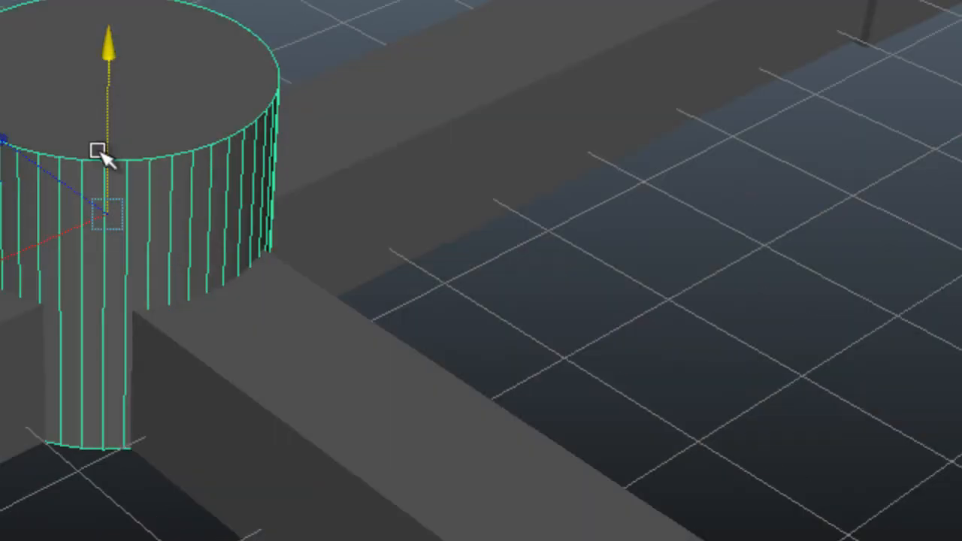
key("F11")
left_click(143, 82)
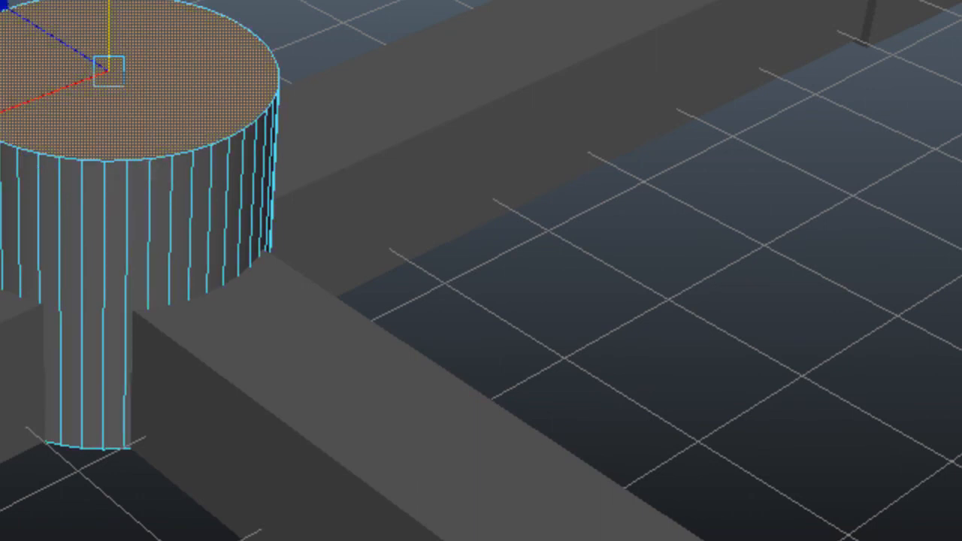
key("ctrl+e")
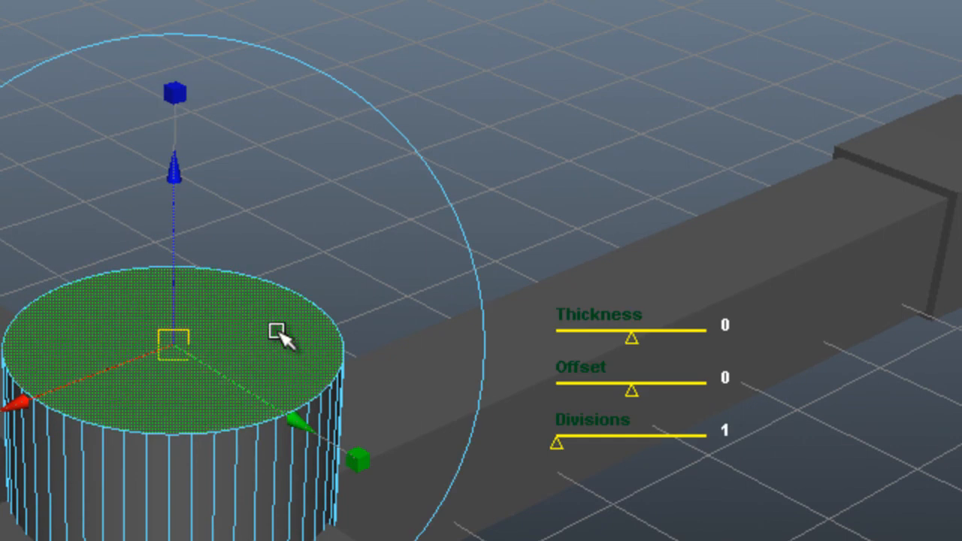
left_click(176, 93)
left_click(174, 341)
left_click_drag(174, 341, 142, 347)
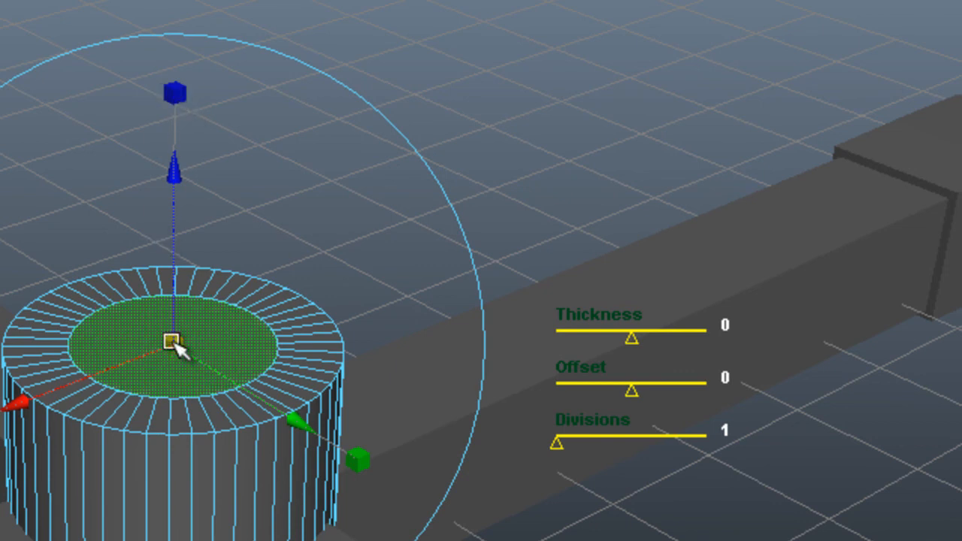
mouse_move(172, 344)
left_mouse_down()
mouse_move(180, 351)
mouse_move(153, 343)
mouse_move(188, 353)
left_mouse_up()
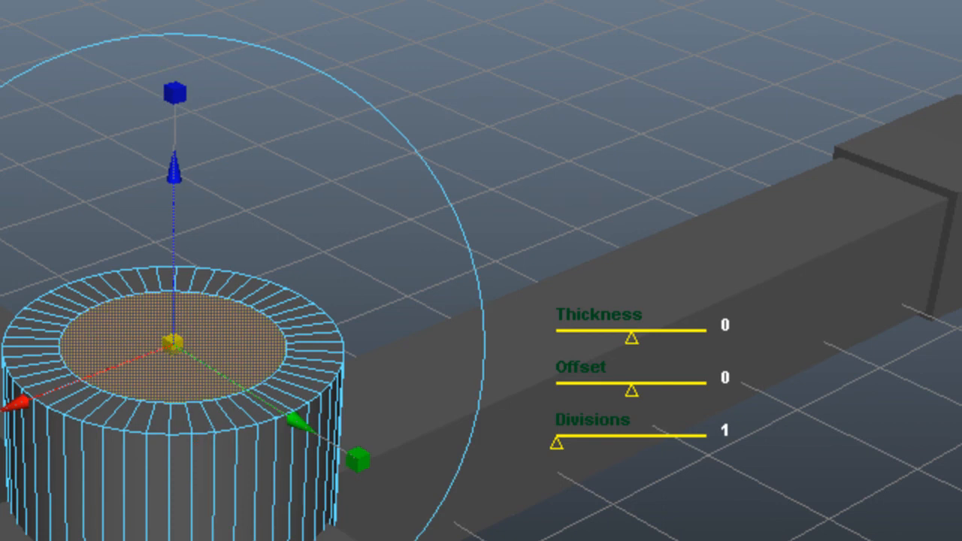
Raise the inset top face into a sloped shoulder, and extrude it again with a slight inward scale
left_click_drag(181, 172, 173, 145)
left_click_drag(188, 300, 180, 238, "alt")
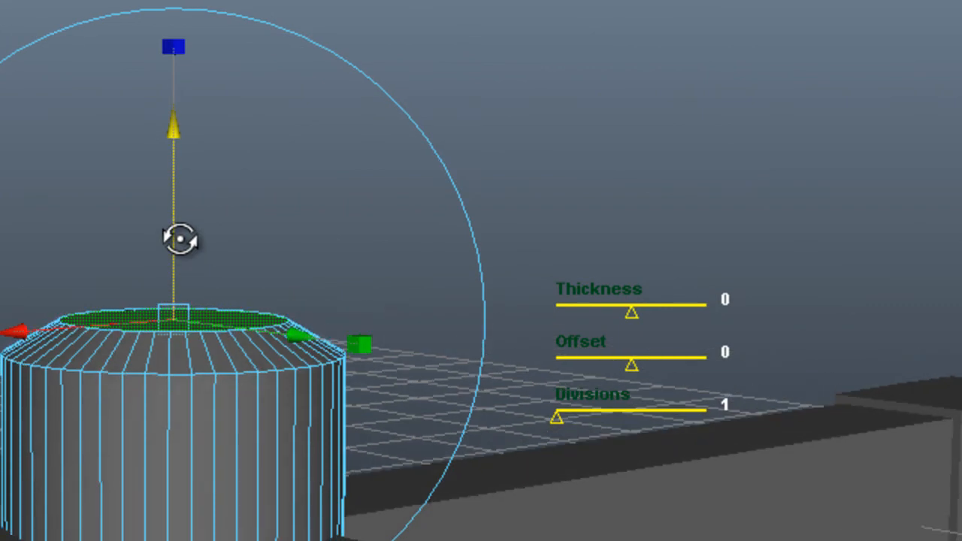
left_click_drag(174, 132, 174, 122)
mouse_move(194, 295)
left_mouse_down("alt")
mouse_move(179, 329)
mouse_move(188, 303)
left_mouse_up("alt")
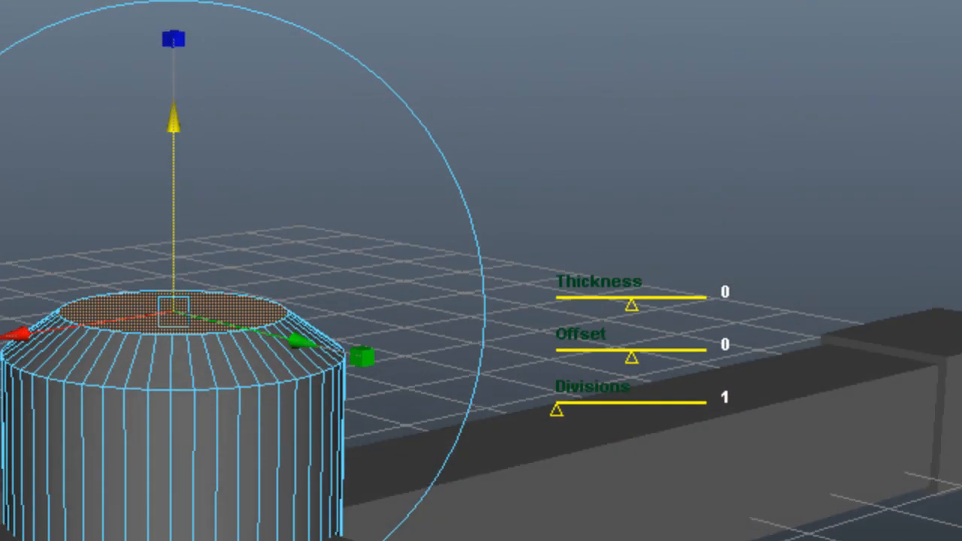
left_click(173, 38)
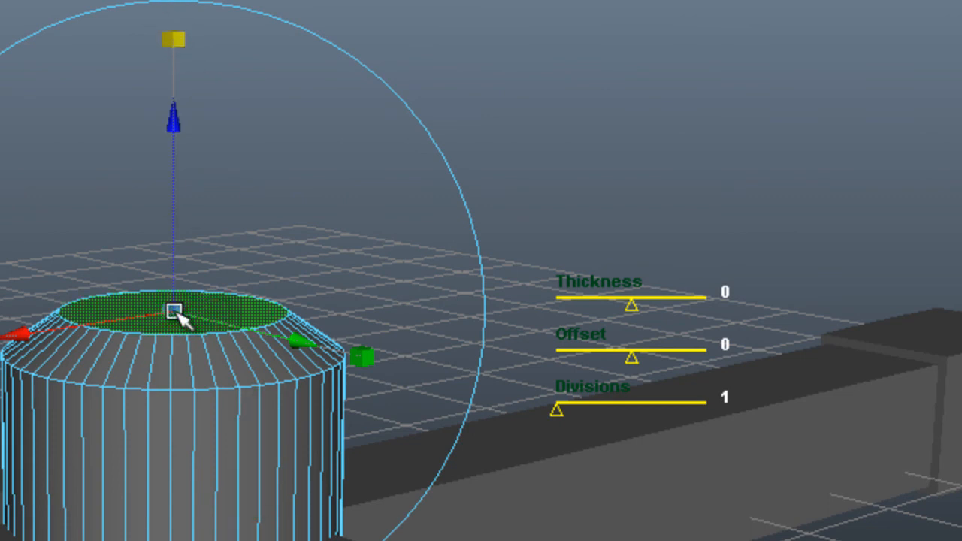
left_click_drag(168, 314, 196, 311)
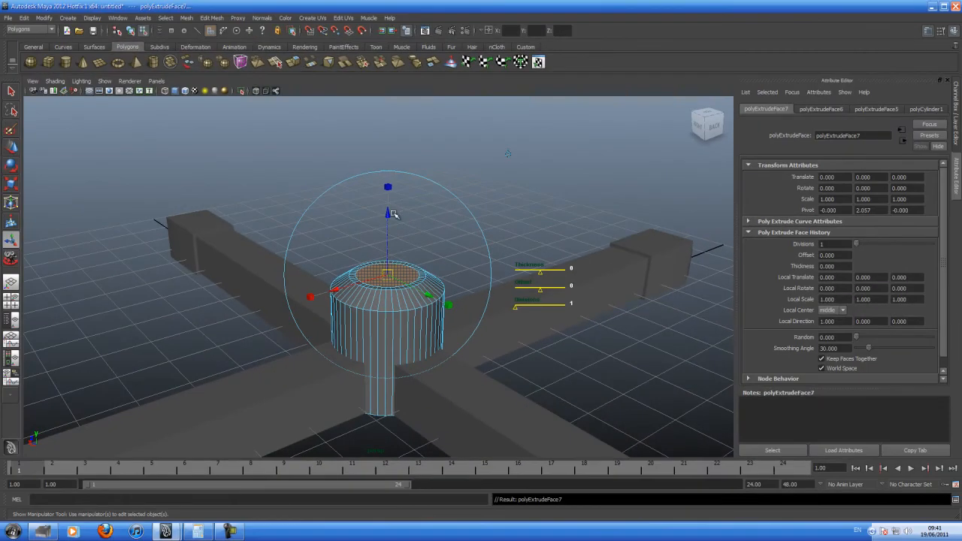
Extrude the inset top face far upward to form a tall round post above the base cylinder
left_click_drag(391, 214, 338, 245)
left_click_drag(386, 152, 383, 67)
middle_click_drag(460, 174, 493, 351, "alt")
left_click_drag(416, 256, 402, 97)
middle_click_drag(394, 150, 394, 314, "alt")
left_click_drag(394, 314, 403, 251, "alt")
left_click_drag(428, 300, 371, 290, "alt")
middle_click_drag(382, 286, 375, 250, "alt")
left_click_drag(374, 250, 408, 281, "alt")
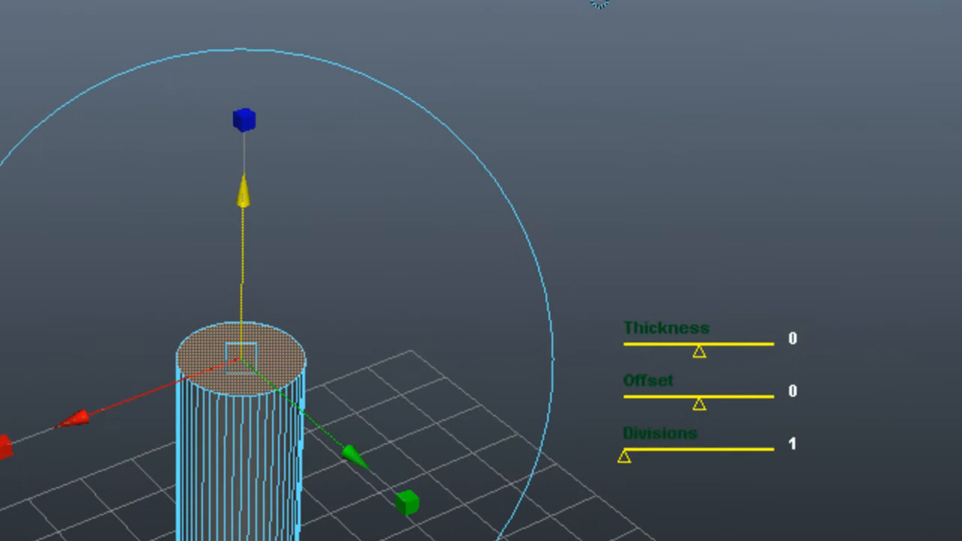
Extrude the post's top face slightly upward and scale it outward into a flared lip
key("g")
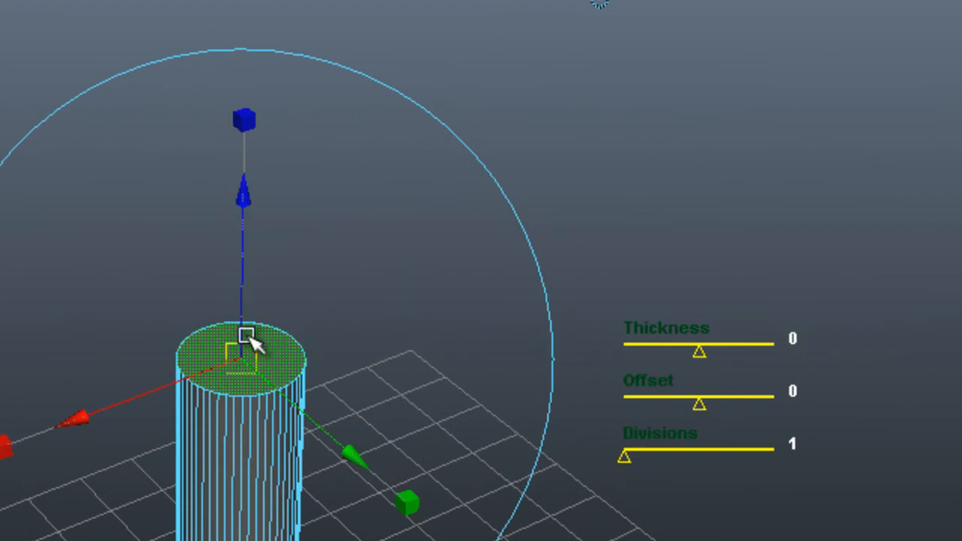
left_click_drag(249, 206, 245, 181)
left_click(243, 95)
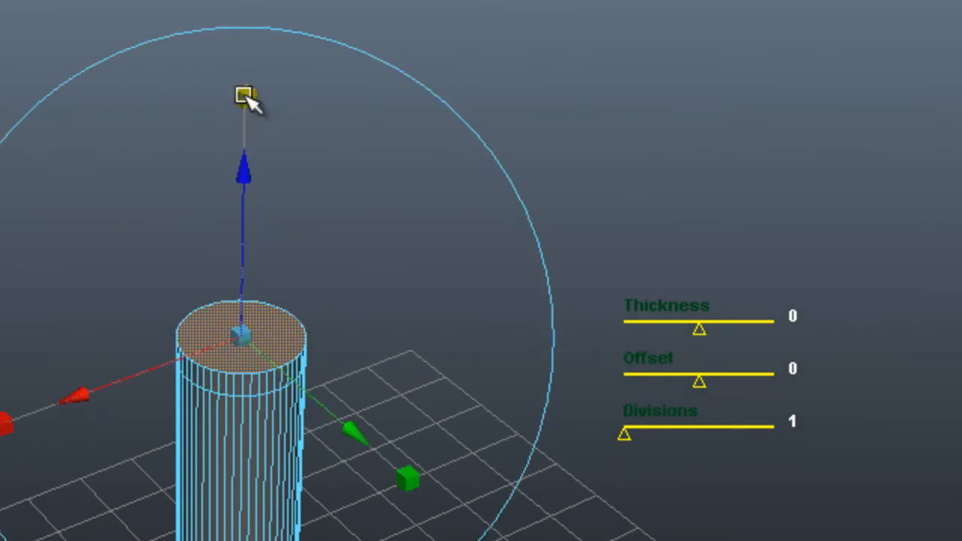
left_click_drag(241, 333, 261, 493)
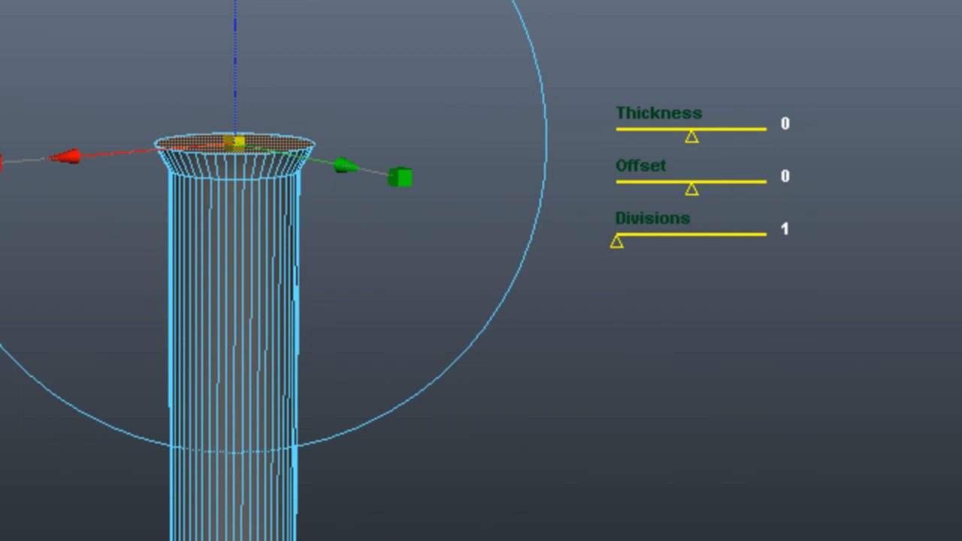
Extrude the flared face upward into a straight collar, and add a short extrusion tapered inward at its top
mouse_move(235, 3)
left_mouse_down()
mouse_move(210, 106)
mouse_move(245, 18)
left_mouse_up()
left_click(193, 252)
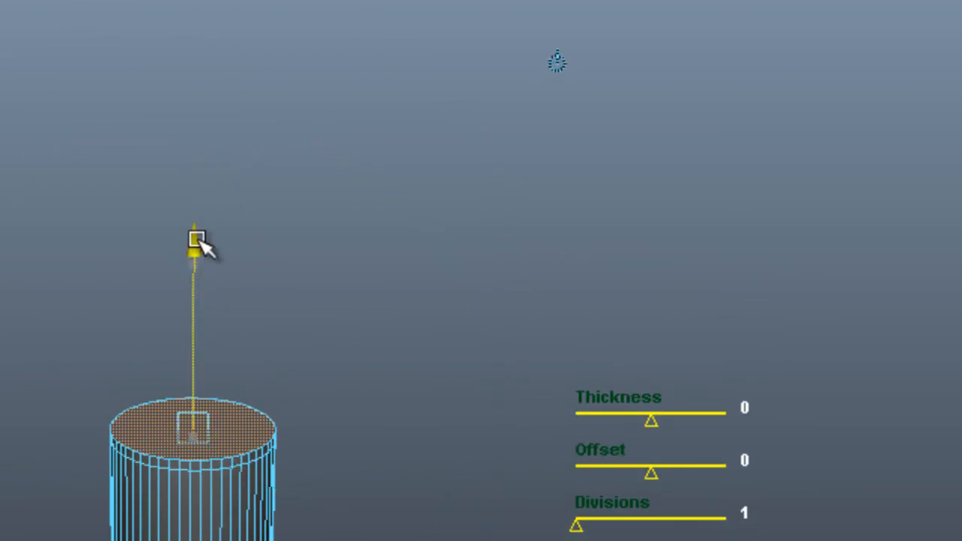
left_click(195, 142)
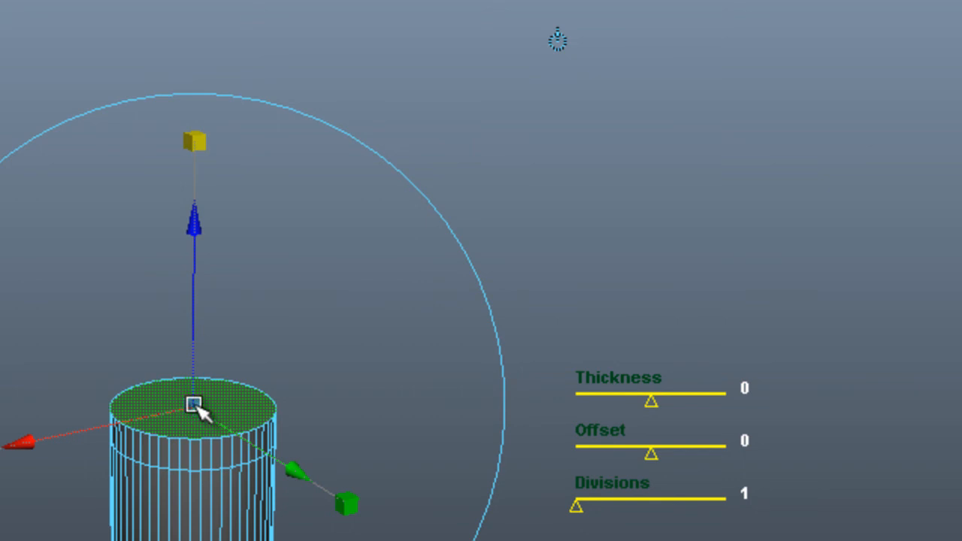
left_click_drag(194, 406, 176, 408)
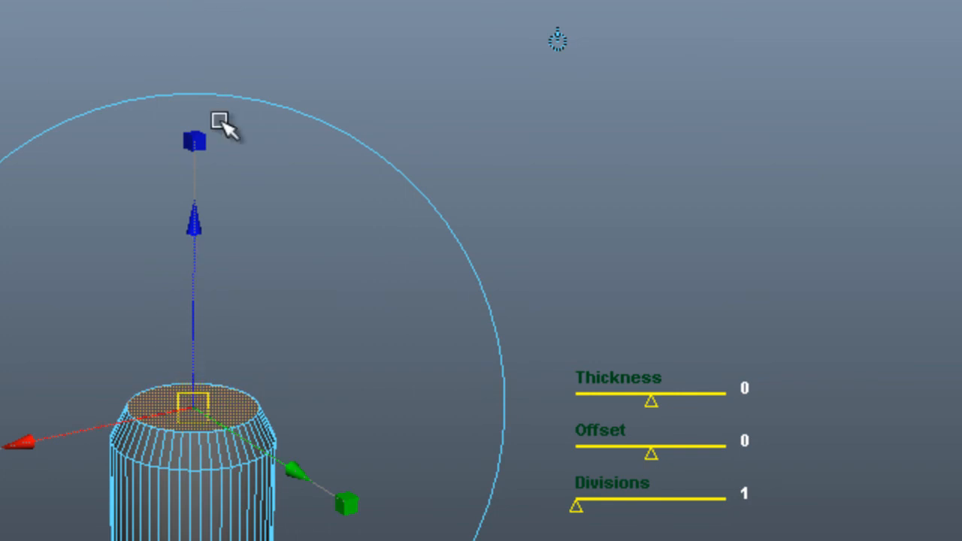
Inset the collar's top face to leave a thin rim, and extrude the inner face downward into a deep recess
left_click(193, 141)
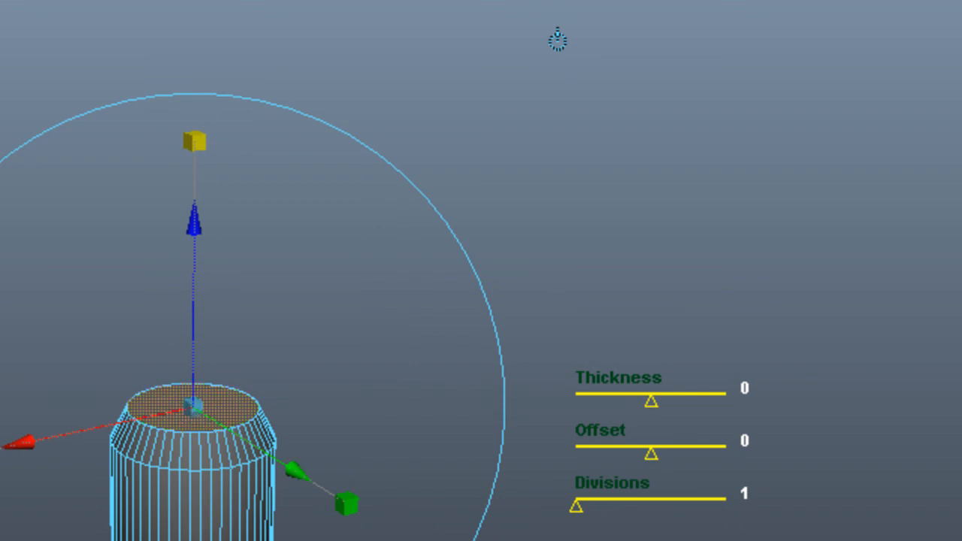
mouse_move(193, 406)
left_mouse_down()
mouse_move(173, 411)
mouse_move(181, 412)
left_mouse_up()
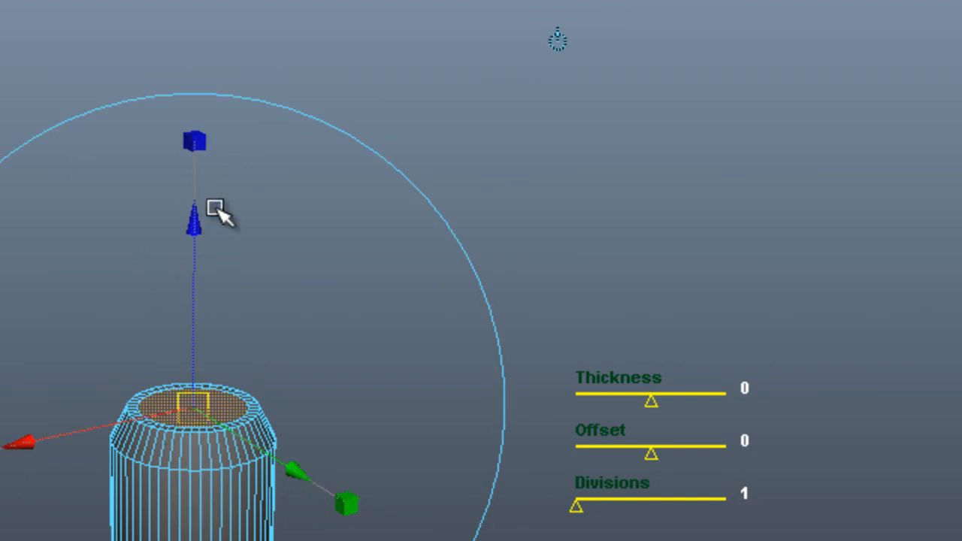
left_click_drag(194, 217, 172, 339)
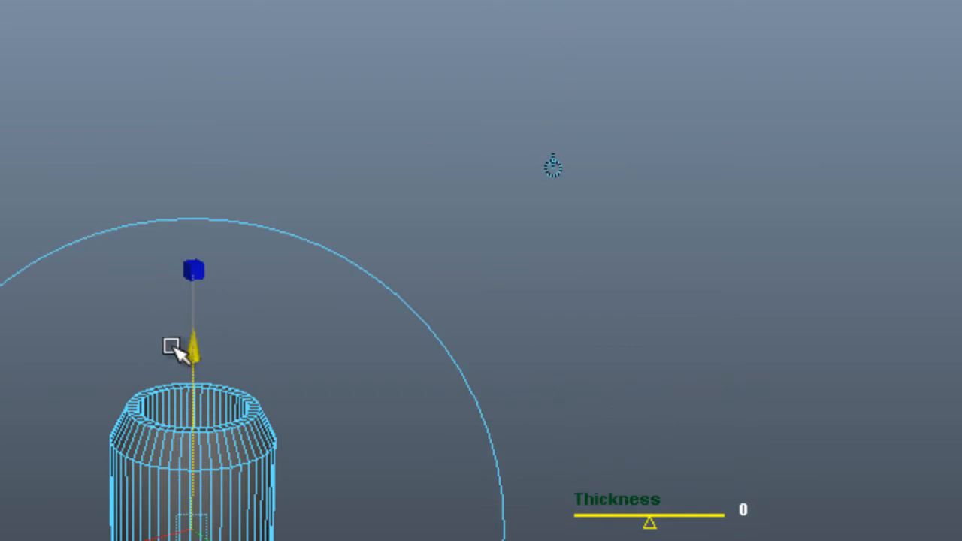
left_click_drag(186, 165, 200, 376)
Extrude the floor face inside the collar's recess and scale it slightly inward
middle_click_drag(188, 398, 104, 101, "alt")
scroll(132, 308, "up", 4)
middle_click_drag(131, 308, 187, 210, "alt")
scroll(90, 375, "up", 4)
middle_click_drag(45, 406, 139, 408, "alt")
left_click_drag(139, 408, 118, 444, "alt")
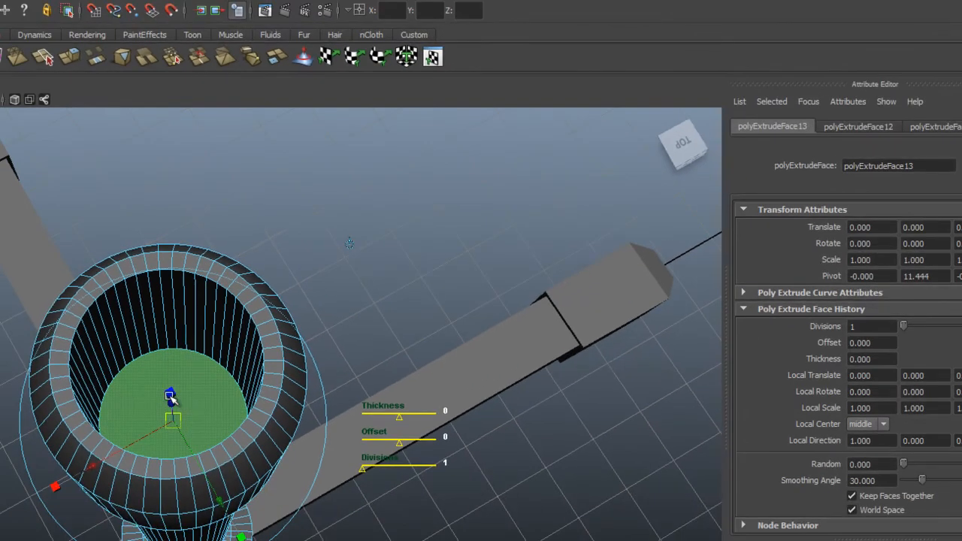
left_click(171, 397)
left_click_drag(174, 423, 172, 423)
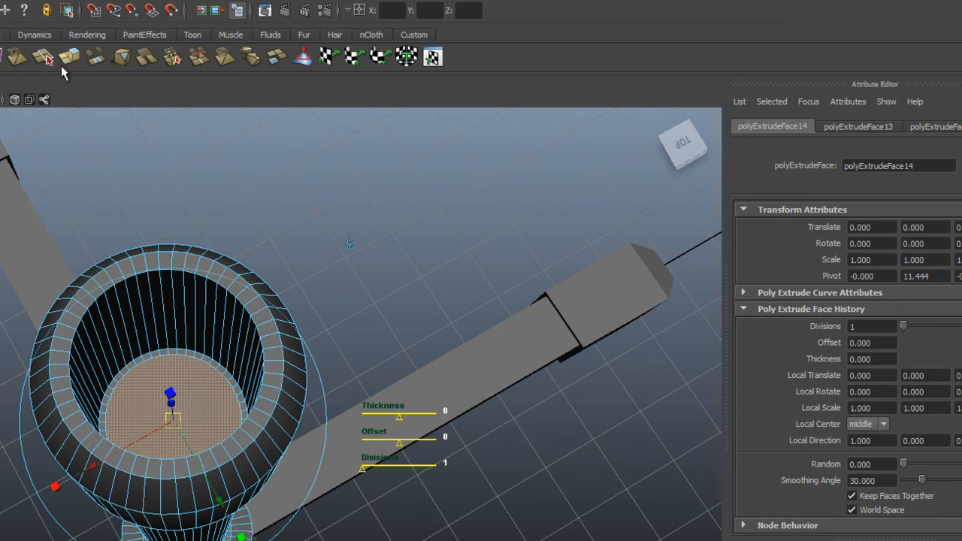
Extrude the inset recess floor upward into a second, narrower post section rising out of the collar
left_click_drag(134, 309, 170, 325, "alt")
left_click_drag(155, 361, 157, 47)
right_click_drag(152, 176, 1, 211, "alt")
middle_click_drag(3, 210, 1, 303, "alt")
left_click_drag(172, 259, 167, 85)
left_click_drag(181, 240, 151, 212, "alt")
middle_click_drag(159, 382, 216, 400, "alt")
left_click_drag(223, 360, 219, 377, "alt")
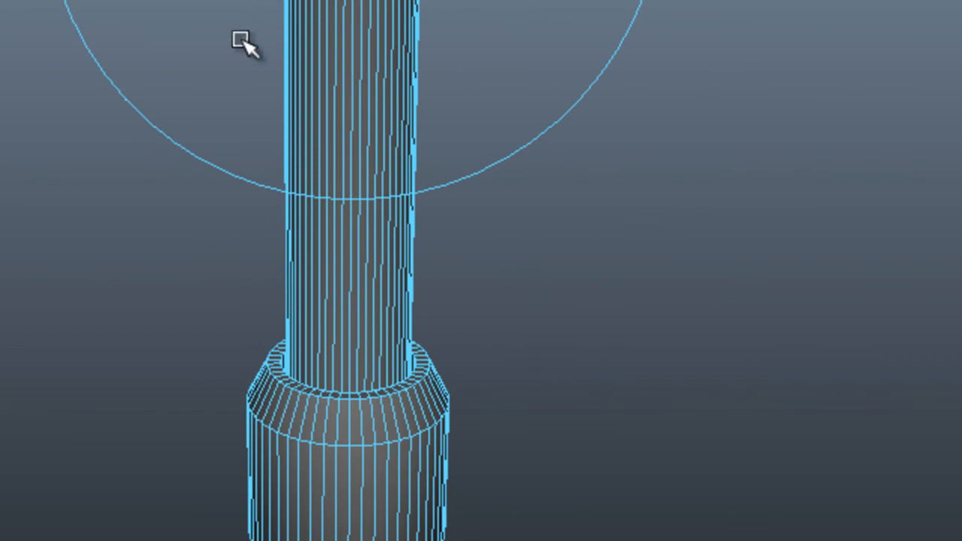
Raise the top face of the second post section slightly higher
middle_click_drag(256, 69, 245, 206, "alt")
left_click_drag(241, 137, 234, 78, "alt")
middle_click_drag(236, 67, 248, 289, "alt")
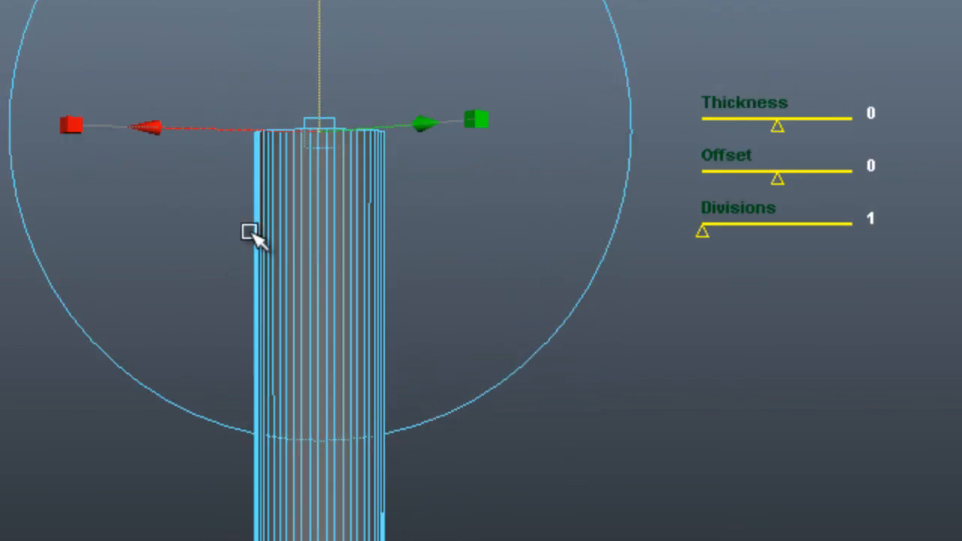
middle_click_drag(255, 239, 278, 269, "alt")
left_click_drag(278, 268, 146, 318, "alt")
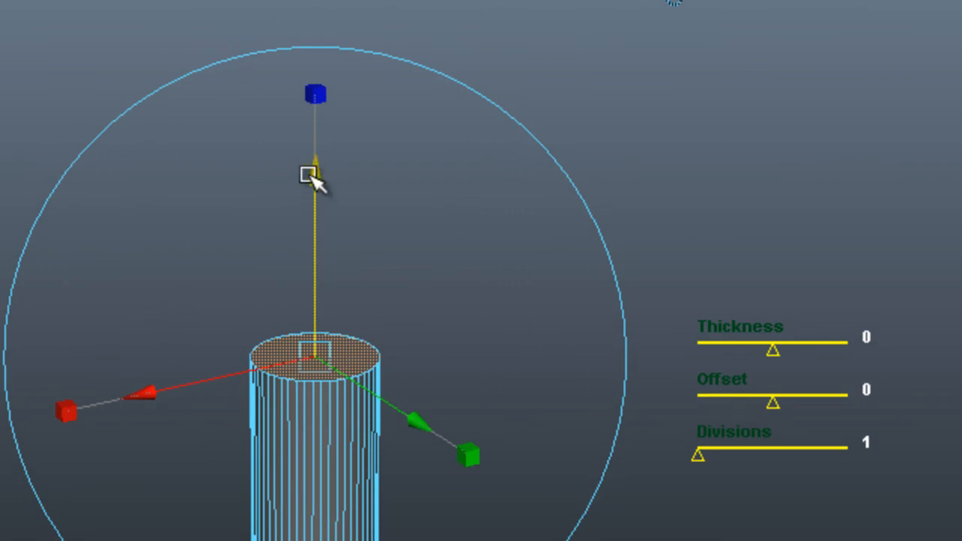
left_click_drag(344, 472, 299, 424, "alt")
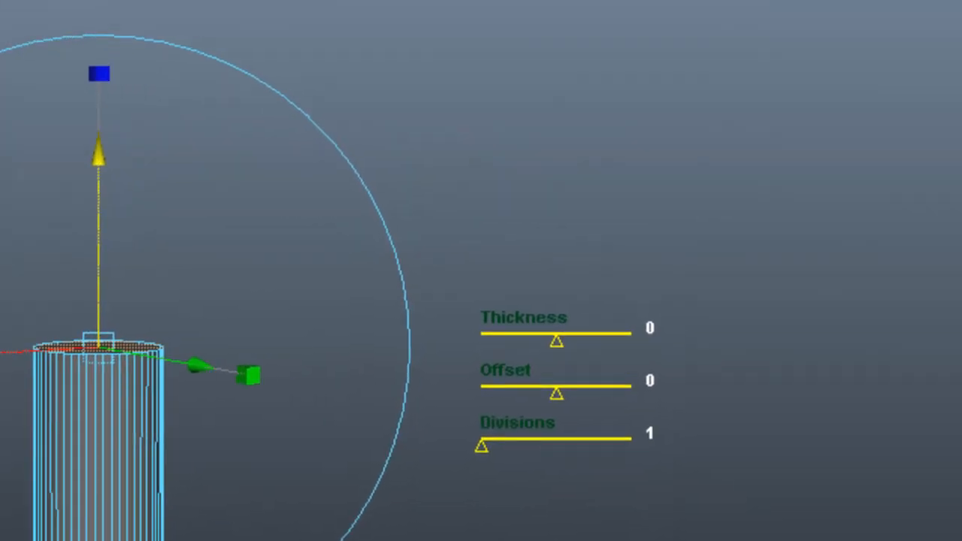
left_click_drag(97, 166, 103, 130)
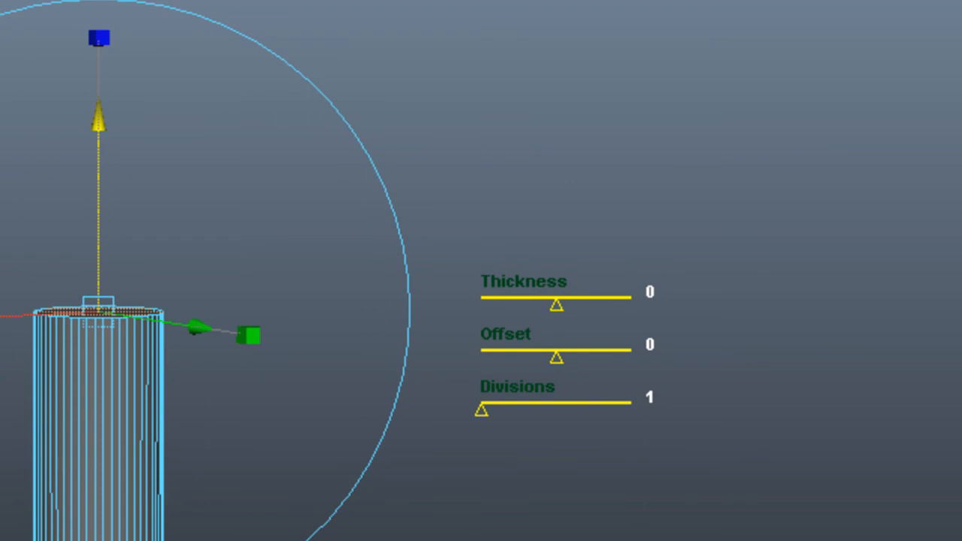
Extrude the second post's top face up by 0.152 and scale it outward to 1.25 as a flared lip
left_click_drag(97, 123, 106, 100)
left_click(98, 13)
left_click_drag(100, 288, 121, 289)
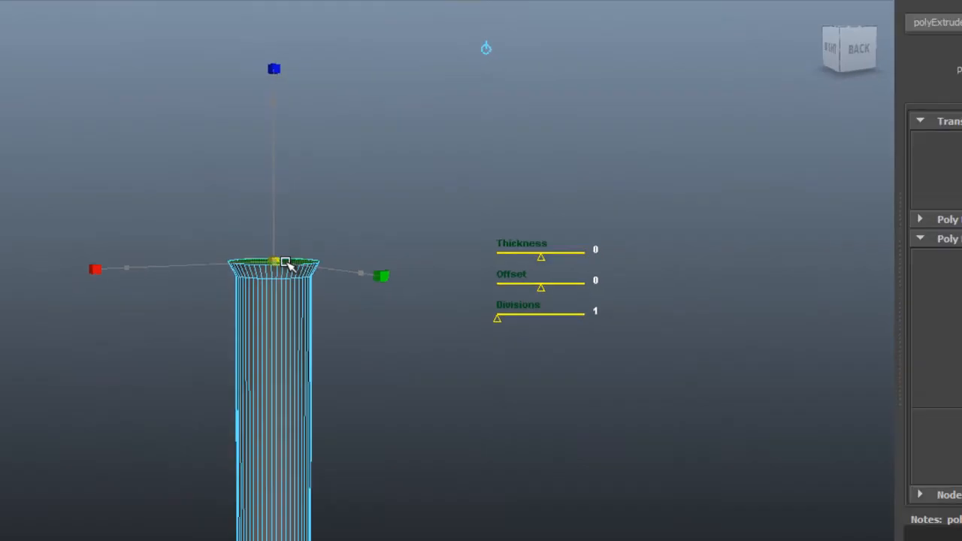
Extrude the flared top face upward by about 0.77 to form the upper collar
mouse_move(254, 268)
left_mouse_down("alt")
mouse_move(244, 311)
mouse_move(268, 224)
mouse_move(257, 275)
left_mouse_up("alt")
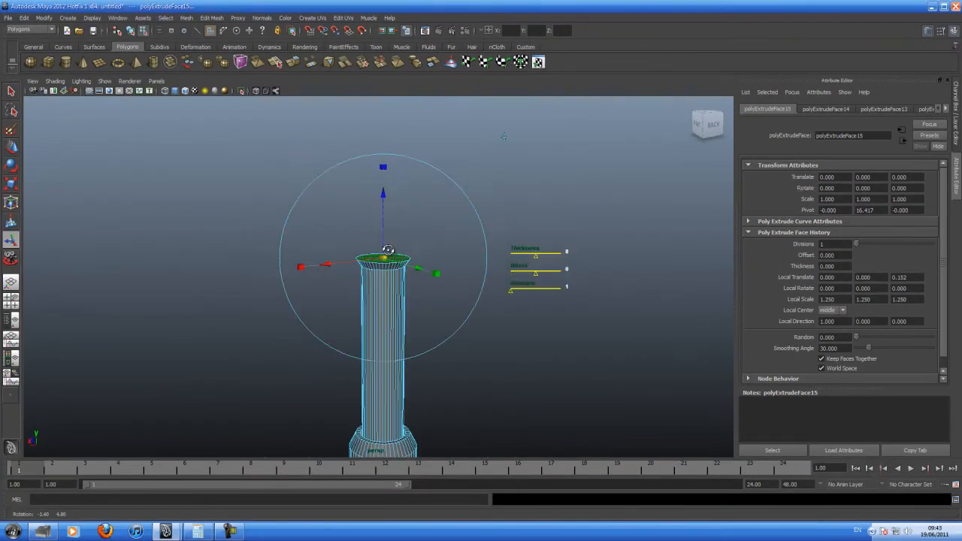
left_click_drag(387, 249, 403, 241, "alt")
left_click(297, 63)
left_click_drag(383, 197, 386, 150)
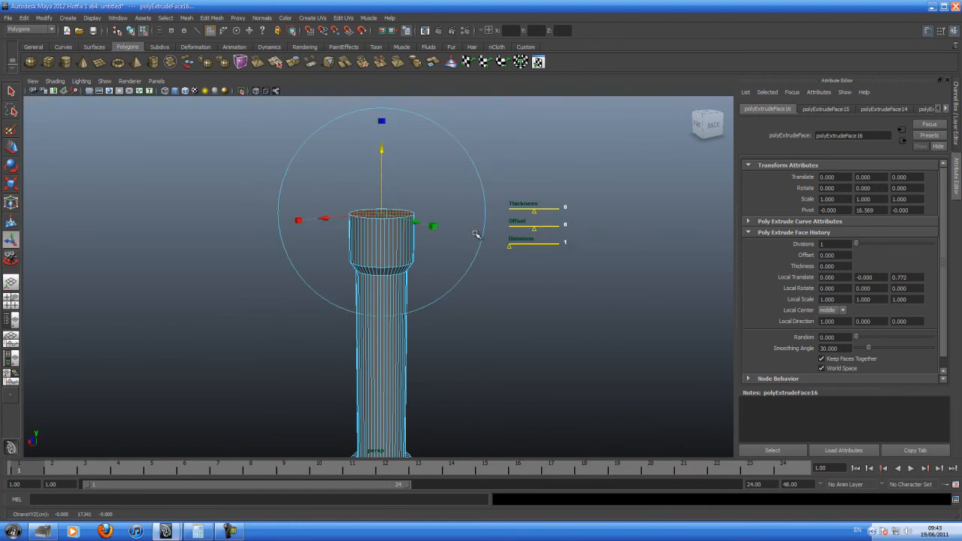
Return to object mode and examine the complete post standing on its crossed legs
key("F8")
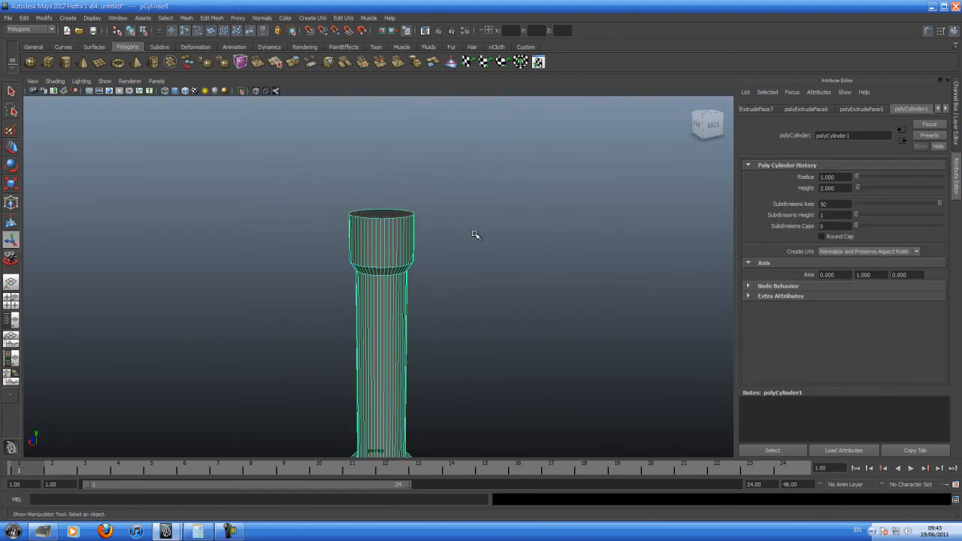
right_click_drag(462, 240, 234, 273, "alt")
middle_click_drag(266, 312, 228, 179, "alt")
right_click_drag(474, 270, 314, 283, "alt")
middle_click_drag(324, 276, 317, 229, "alt")
left_click_drag(316, 229, 355, 251, "alt")
scroll(358, 251, "down", 4)
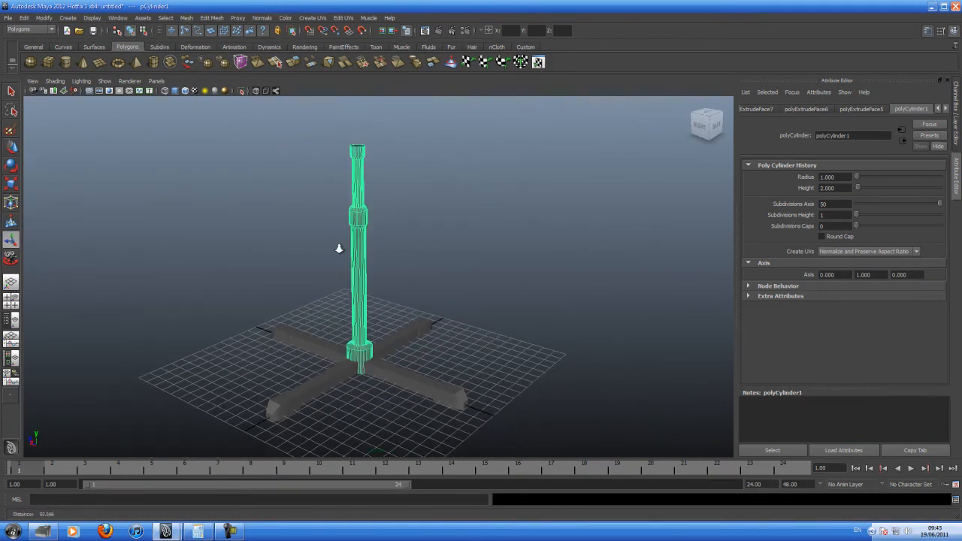